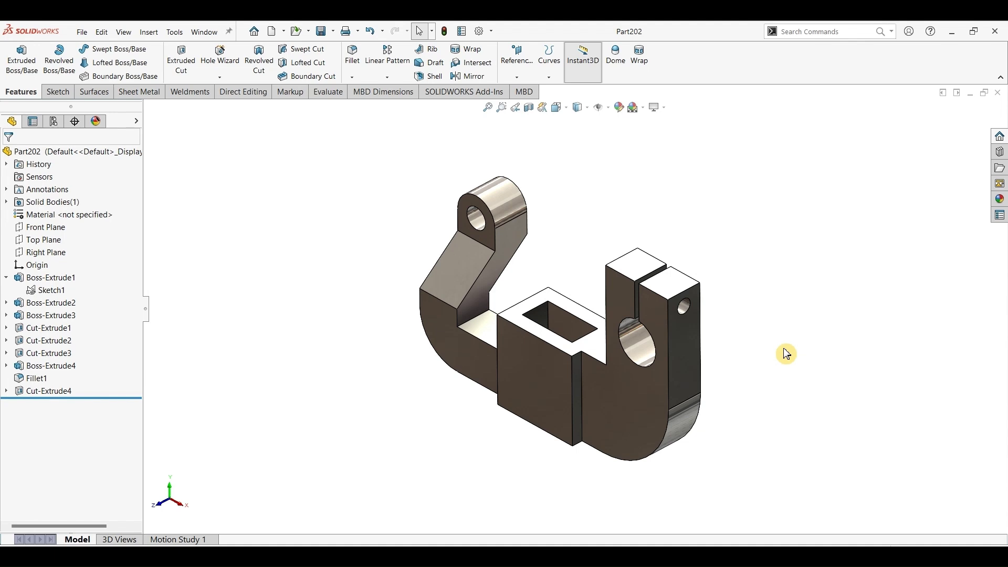
# - Look over the finished Part202 bracket model and study its dimensions in the Part202_dwg PDF in the browser
pyautogui.moveTo(786, 353); pyautogui.dragTo(792, 349, button='middle')
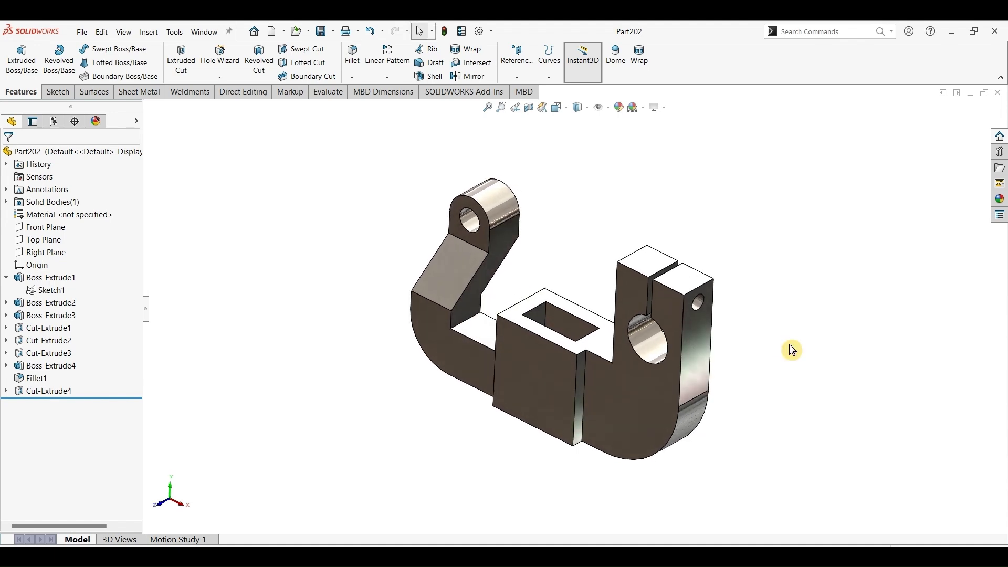
pyautogui.hotkey('alt', 'Tab')
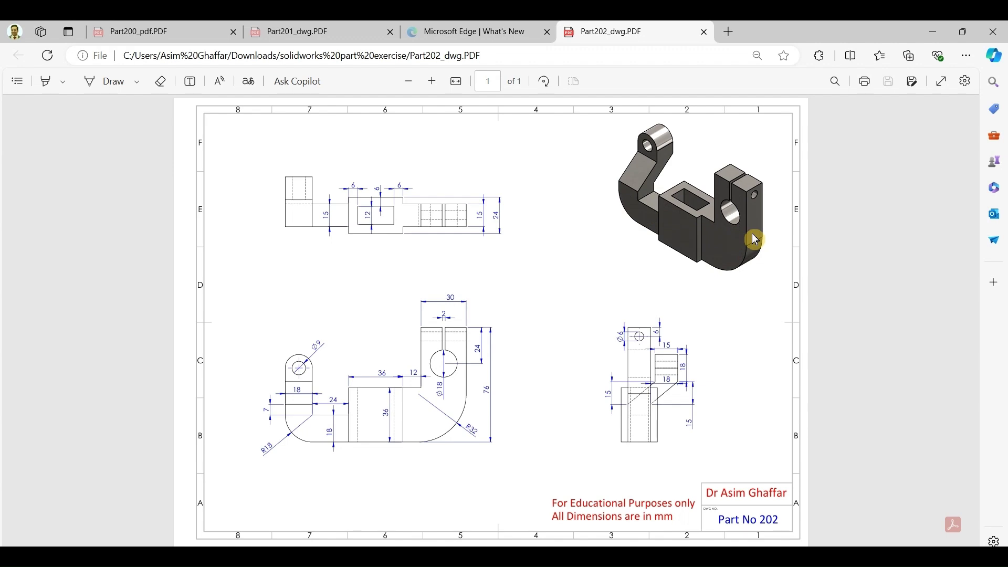
pyautogui.click(934, 32)
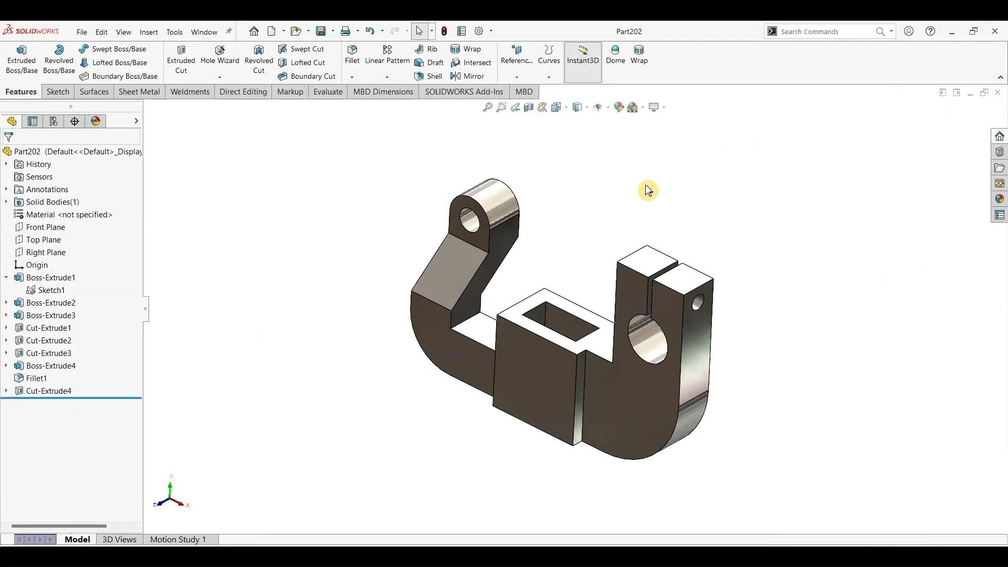
# - Create a new part and start a sketch on the Front Plane
pyautogui.click(82, 32)
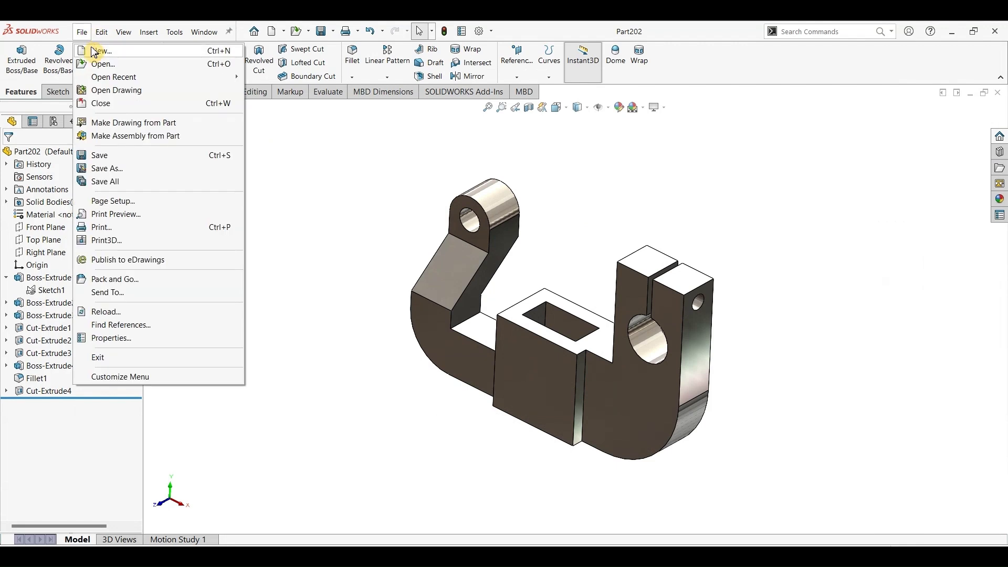
pyautogui.click(95, 52)
pyautogui.click(605, 398)
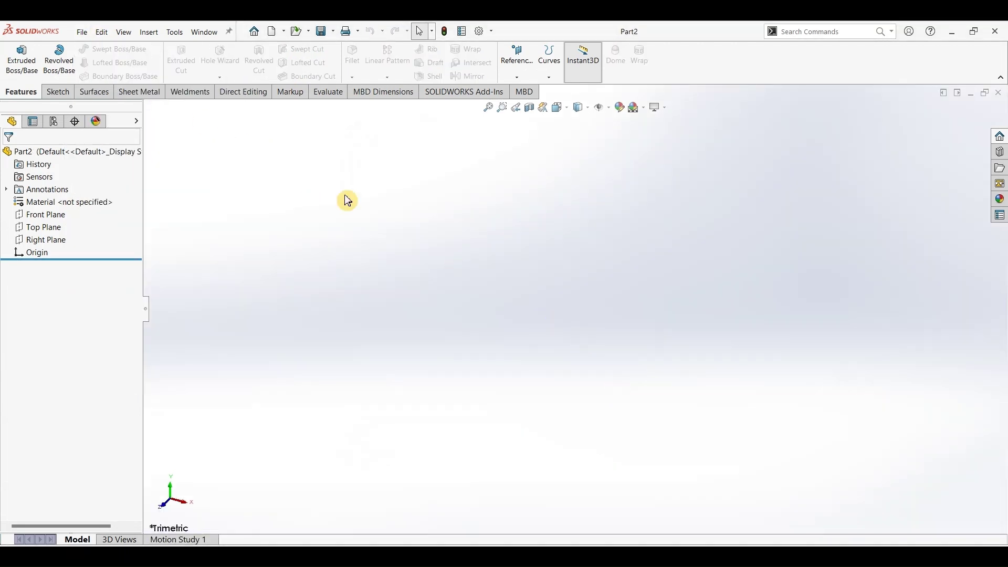
pyautogui.click(58, 215)
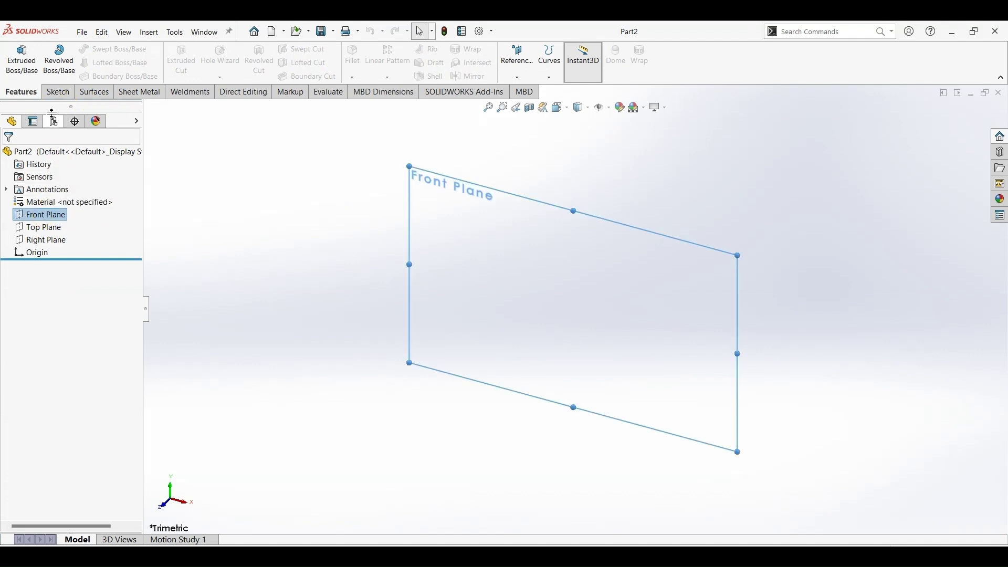
pyautogui.click(57, 92)
pyautogui.click(18, 59)
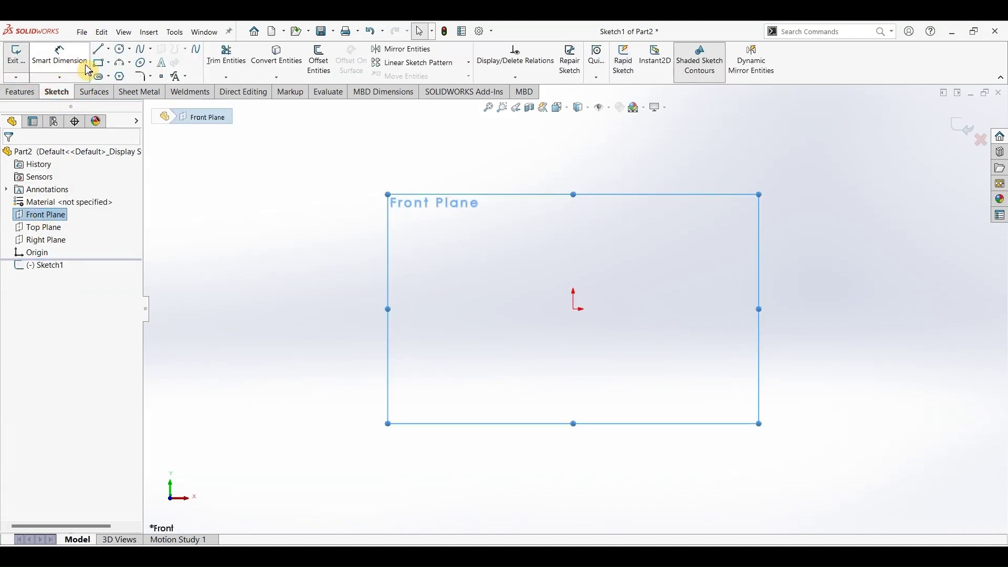
# - Sketch a circle centred on the origin and set its diameter to 18 mm
pyautogui.click(120, 50)
pyautogui.click(574, 309)
pyautogui.click(604, 351)
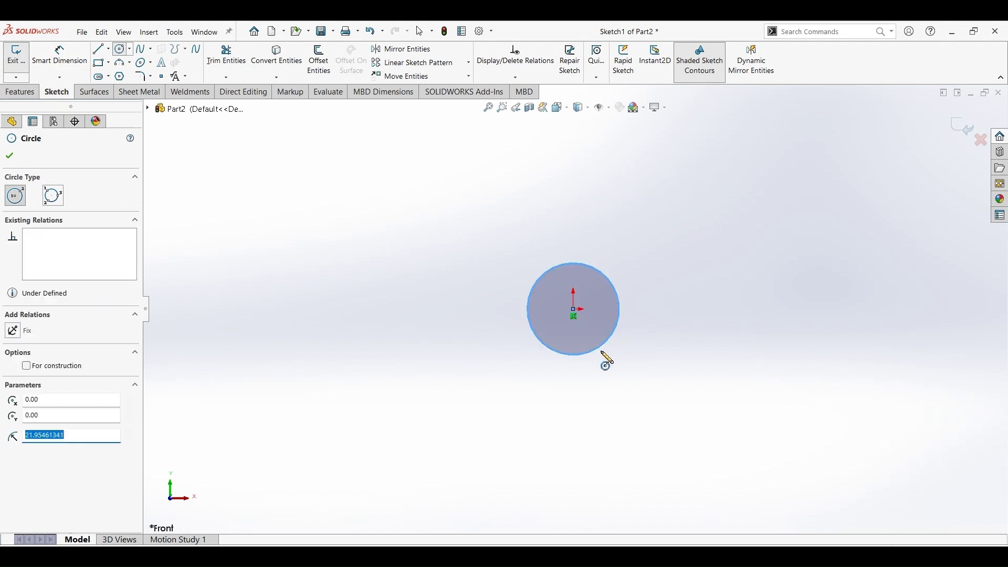
pyautogui.click(59, 57)
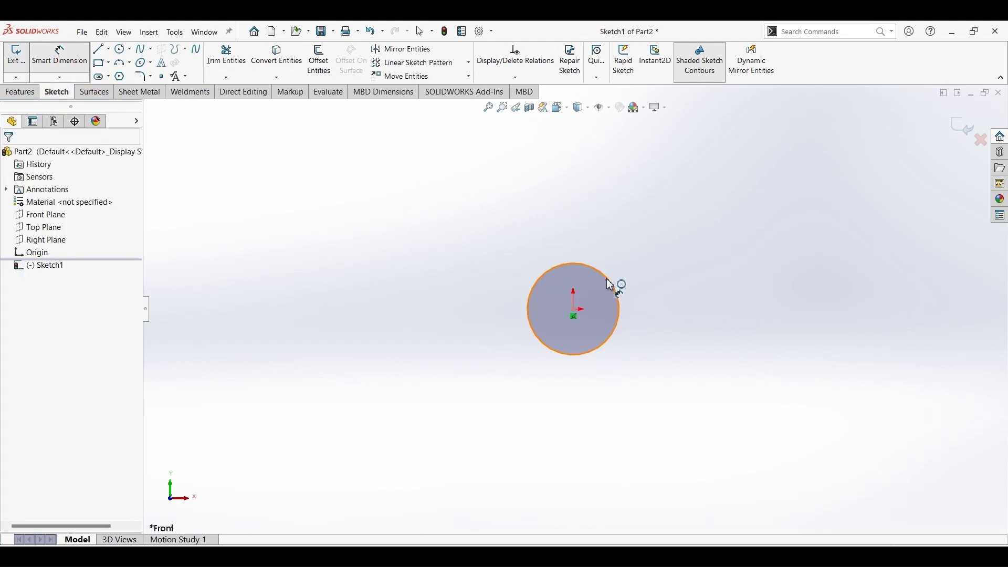
pyautogui.click(644, 273)
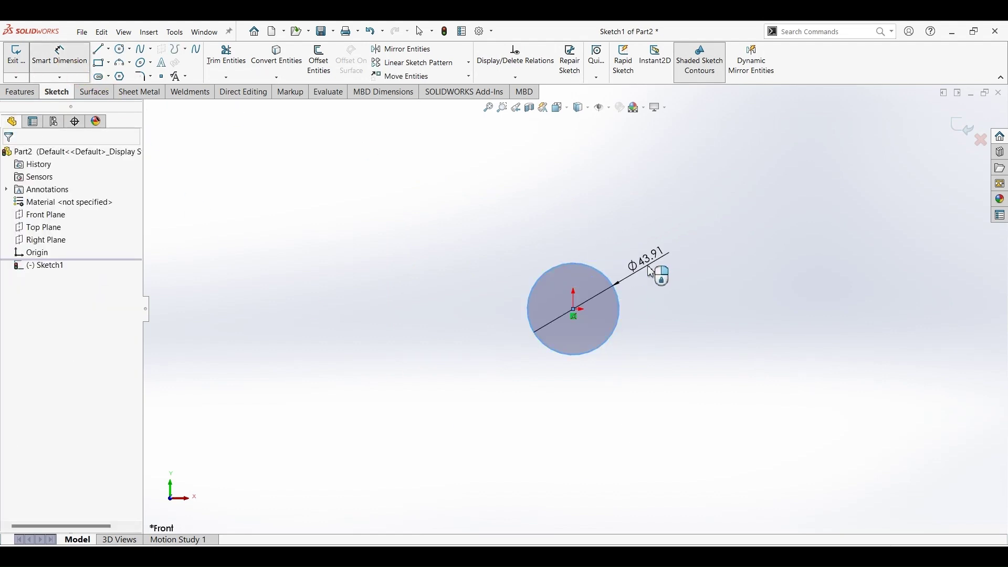
pyautogui.click(651, 272)
pyautogui.write('18')
pyautogui.press('Return')
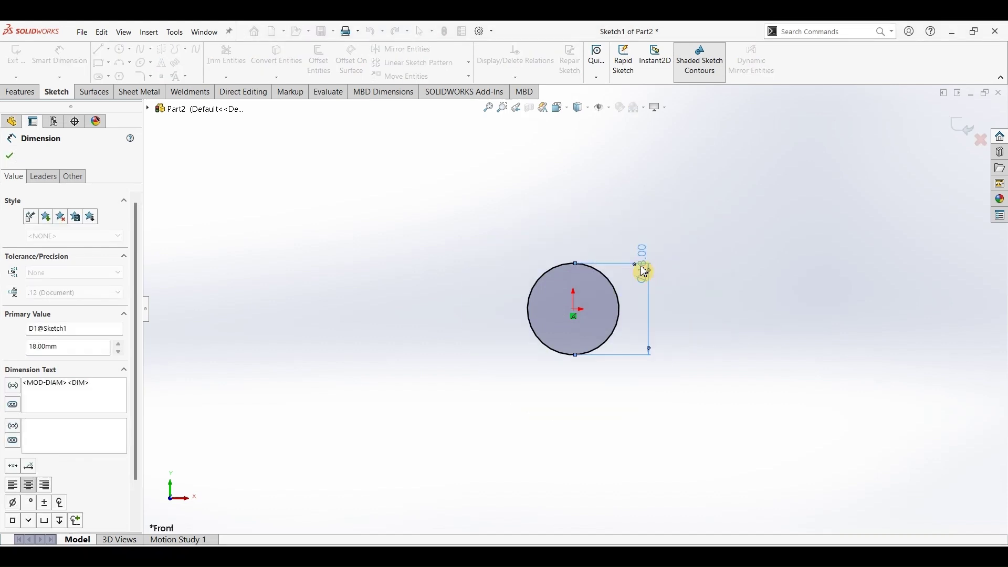
# - Draw the bracket's outer outline around the circle: top edge, right side, tangent corner arc of about 21 mm radius, bottom edge and lower-left tangent arc
pyautogui.click(100, 49)
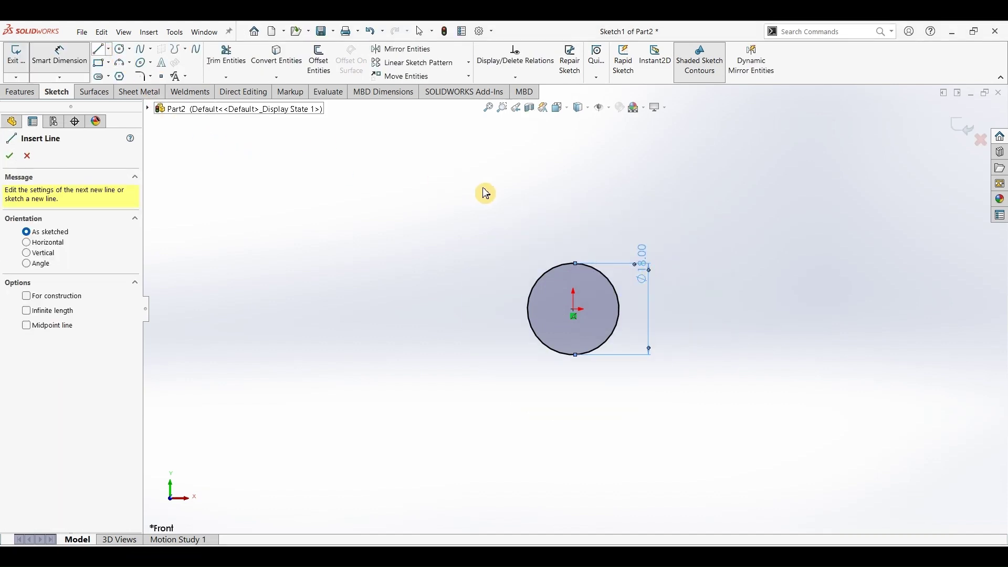
pyautogui.click(496, 197)
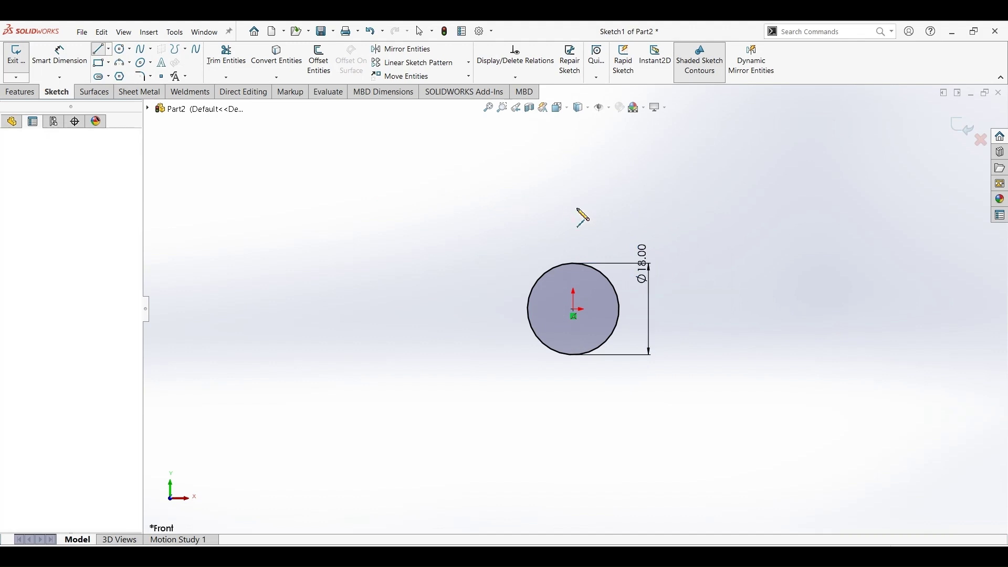
pyautogui.click(677, 197)
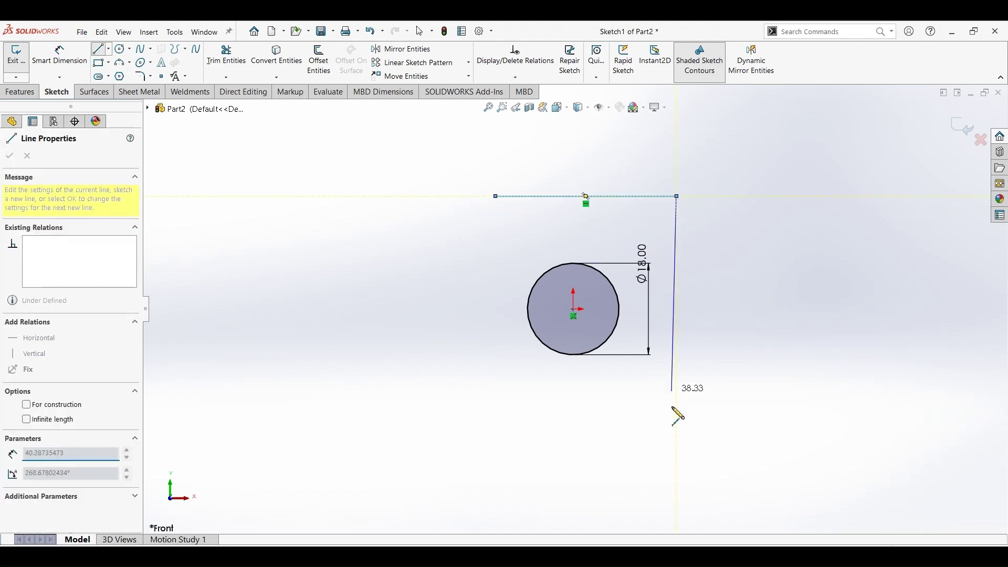
pyautogui.press('z')
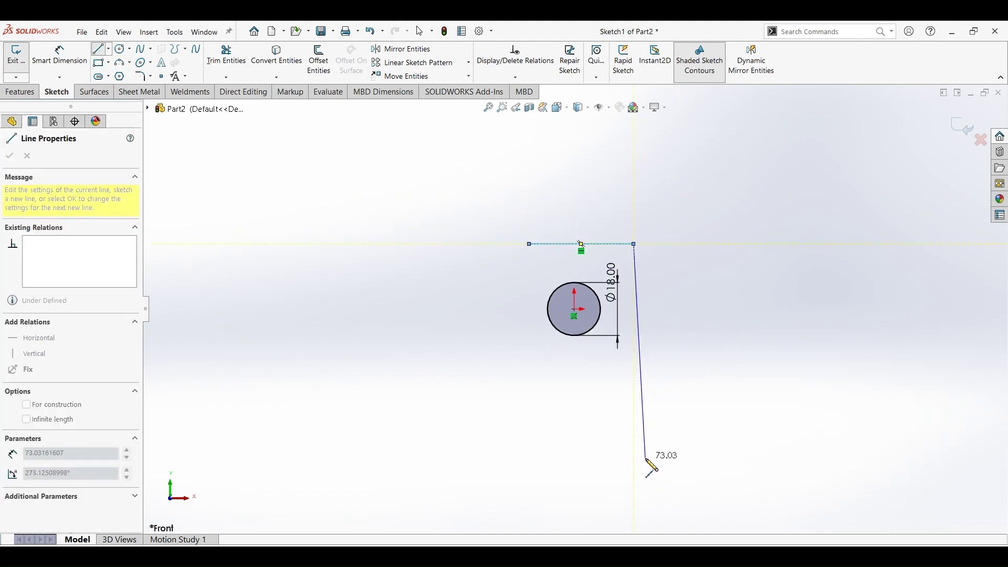
pyautogui.click(635, 419)
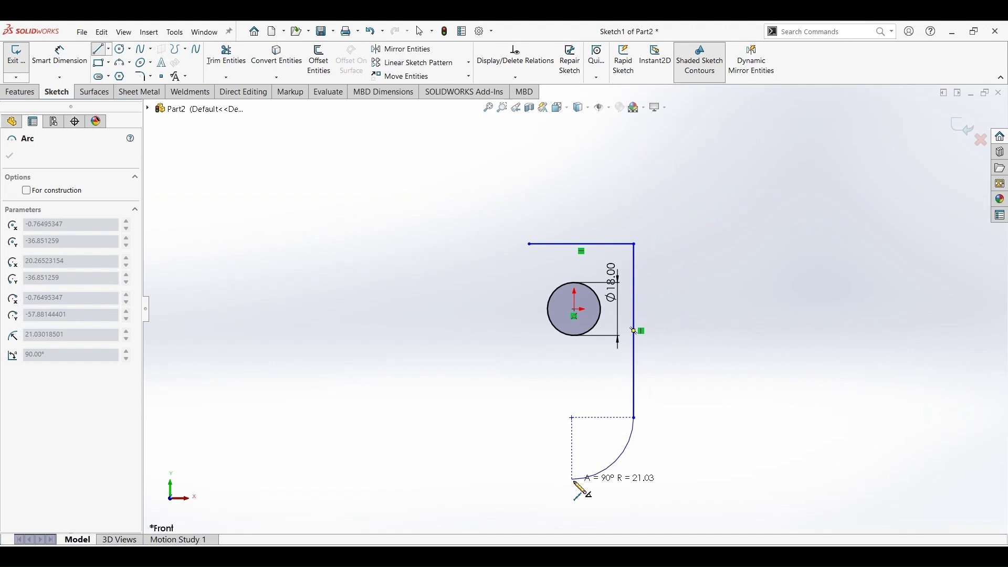
pyautogui.click(574, 480)
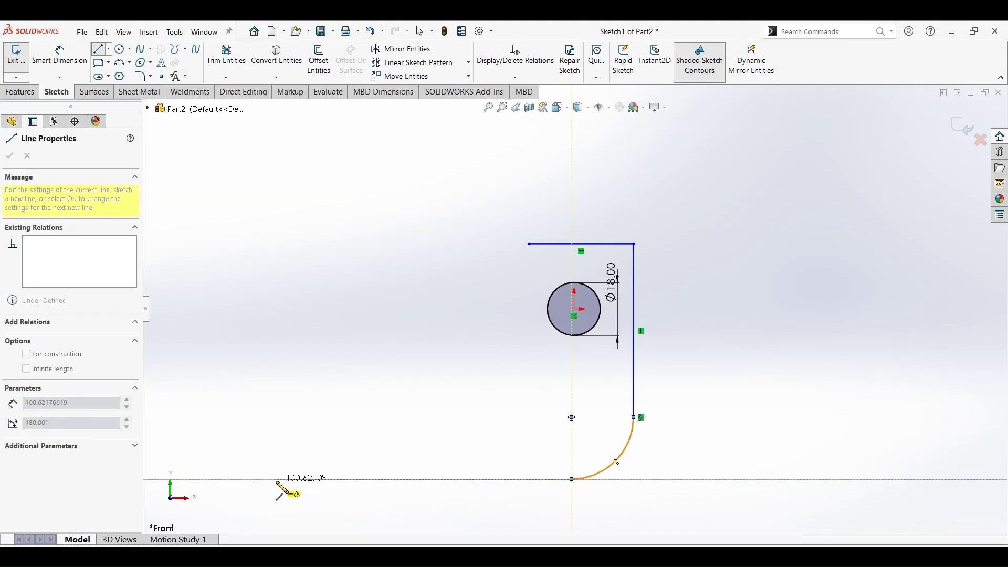
pyautogui.click(310, 480)
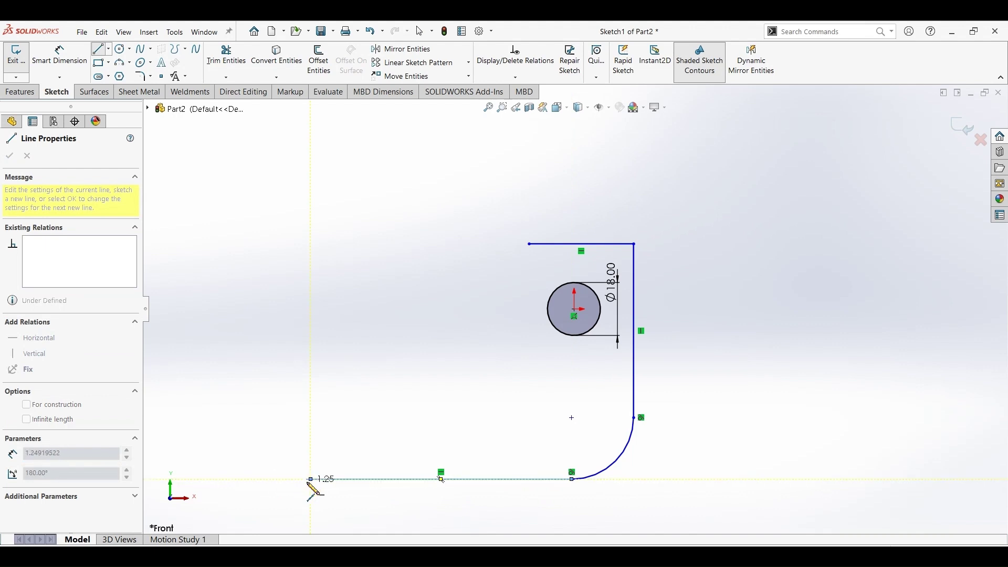
pyautogui.click(270, 439)
# - Continue the outline from the lower-left arc through the small end step and the raised middle block, closing it at the top edge's left end
pyautogui.click(269, 418)
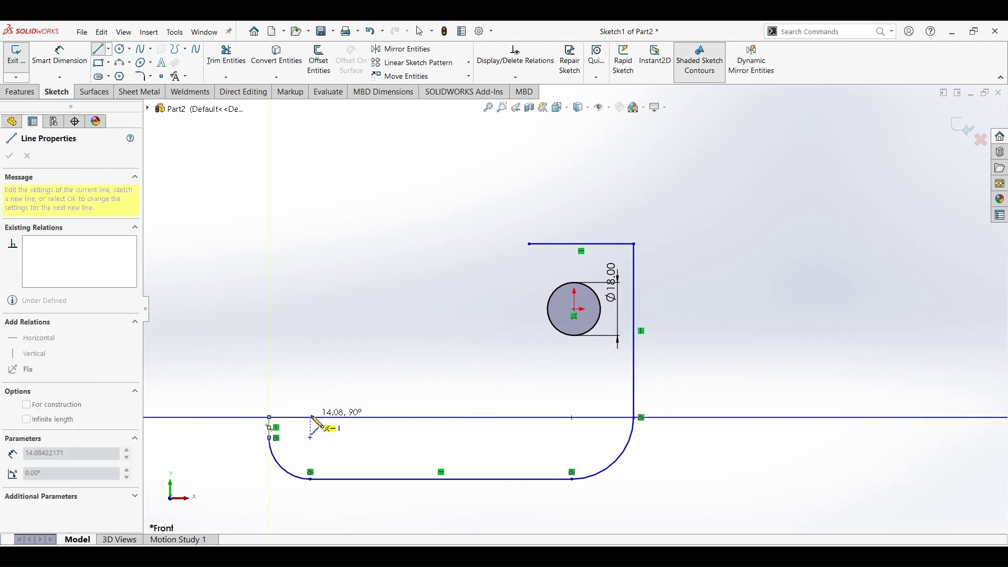
pyautogui.click(311, 418)
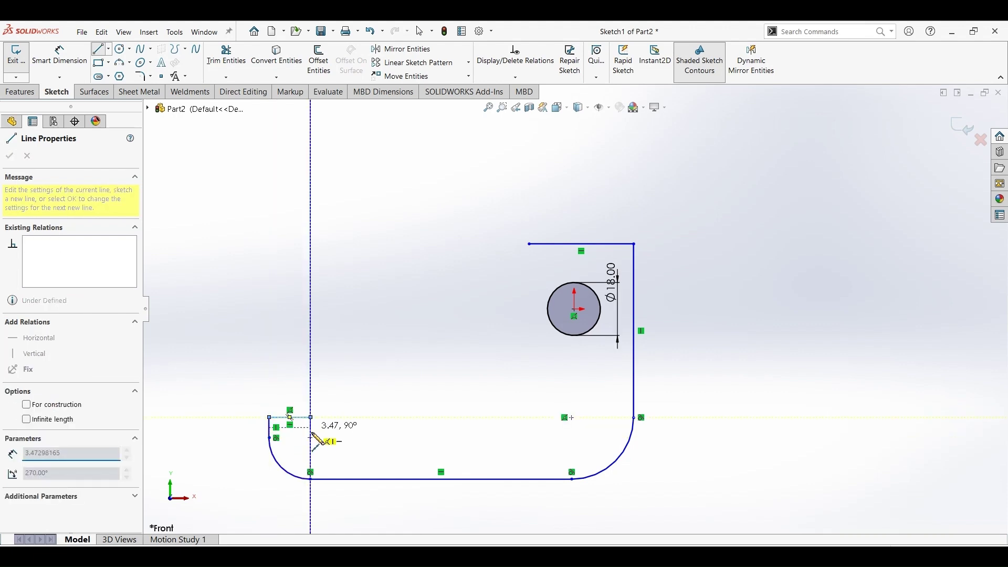
pyautogui.click(311, 438)
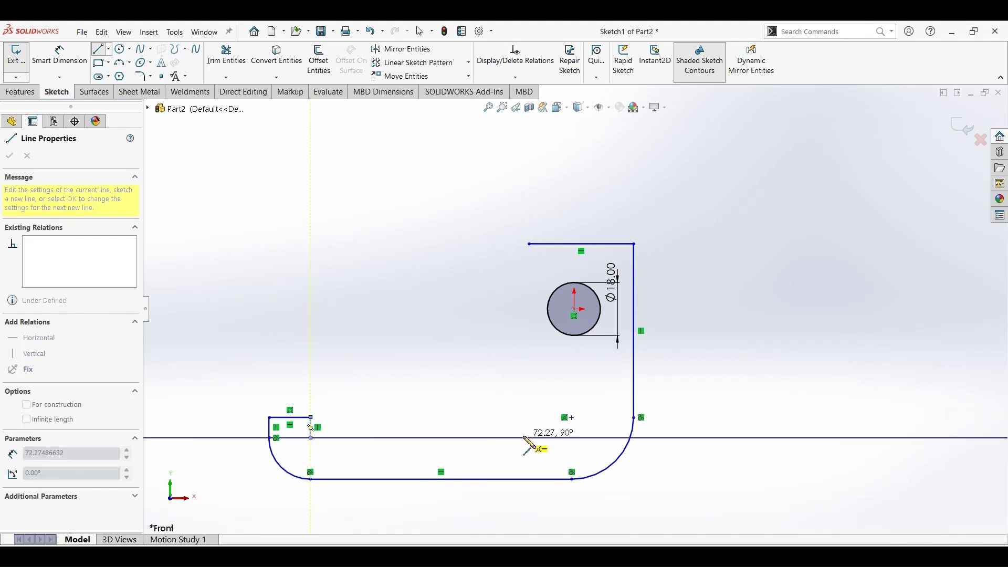
pyautogui.click(386, 438)
pyautogui.click(387, 331)
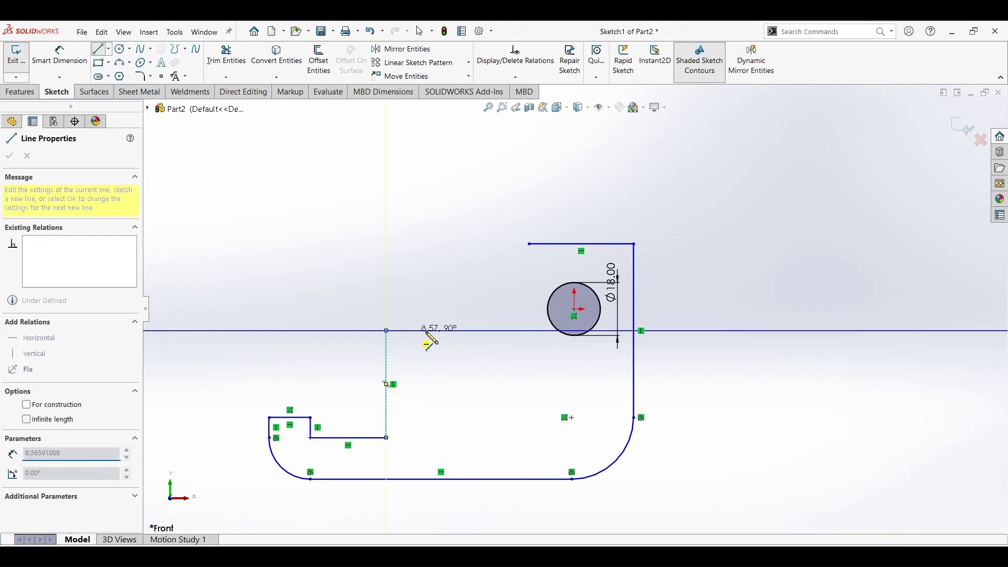
pyautogui.click(466, 331)
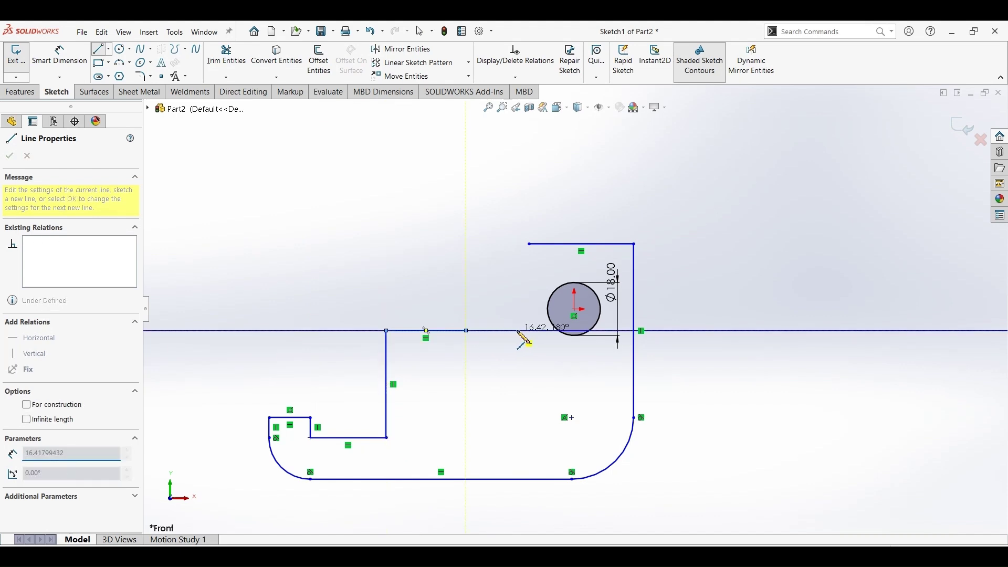
pyautogui.click(530, 331)
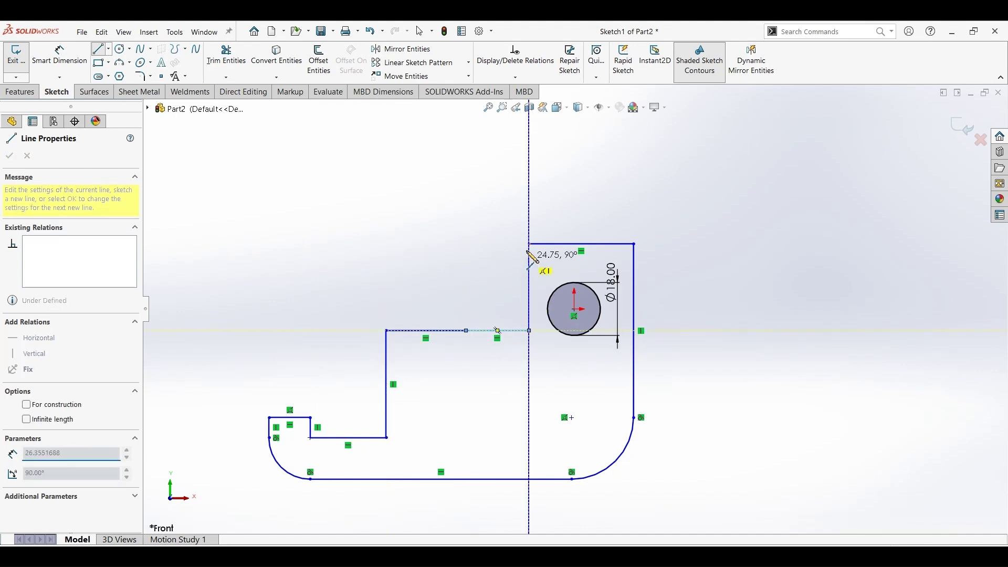
pyautogui.click(530, 246)
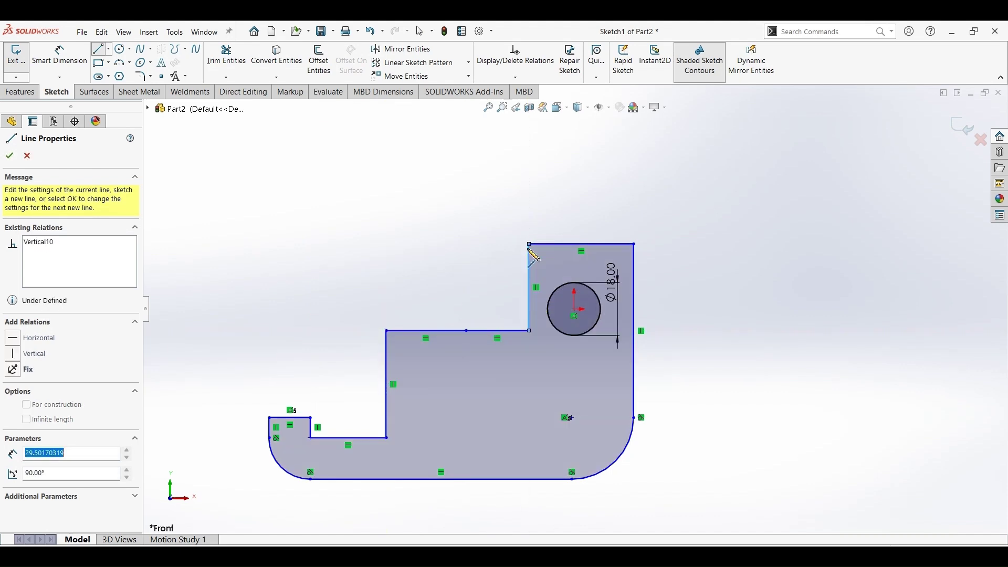
# - Draw two vertical dividing lines to the bottom edge, one from the shelf's intermediate point and one from the middle block's inner left corner
pyautogui.click(467, 332)
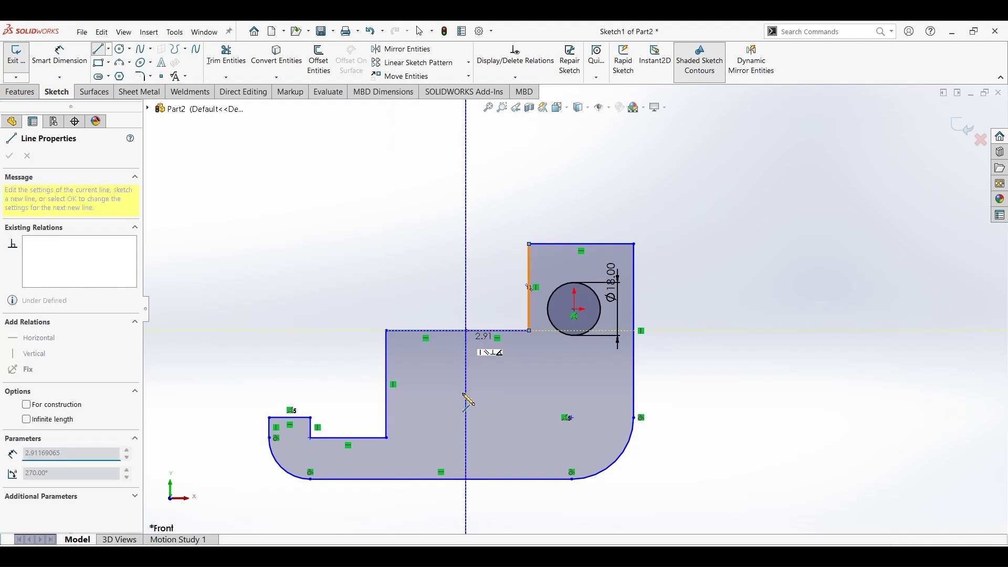
pyautogui.click(467, 479)
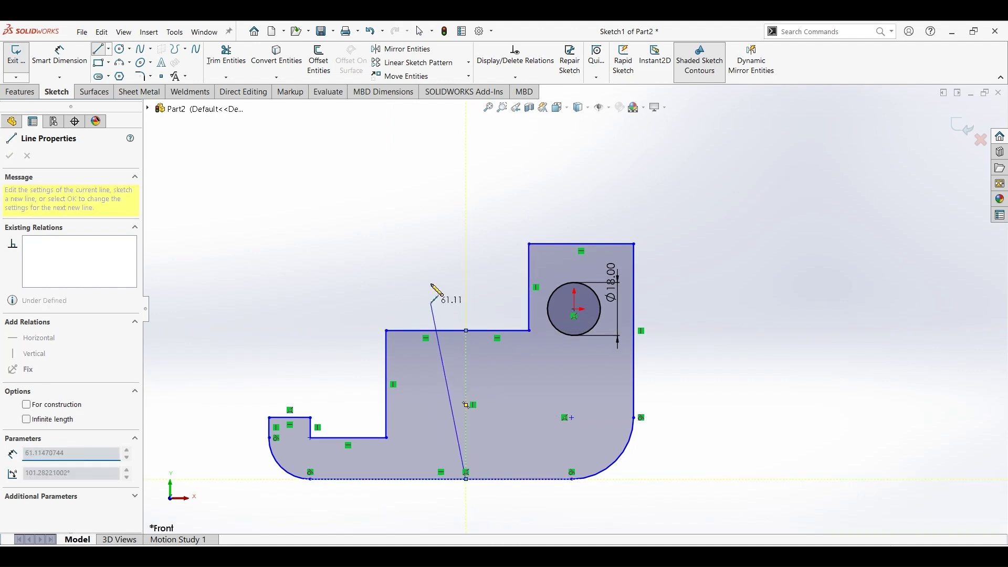
pyautogui.press('Escape')
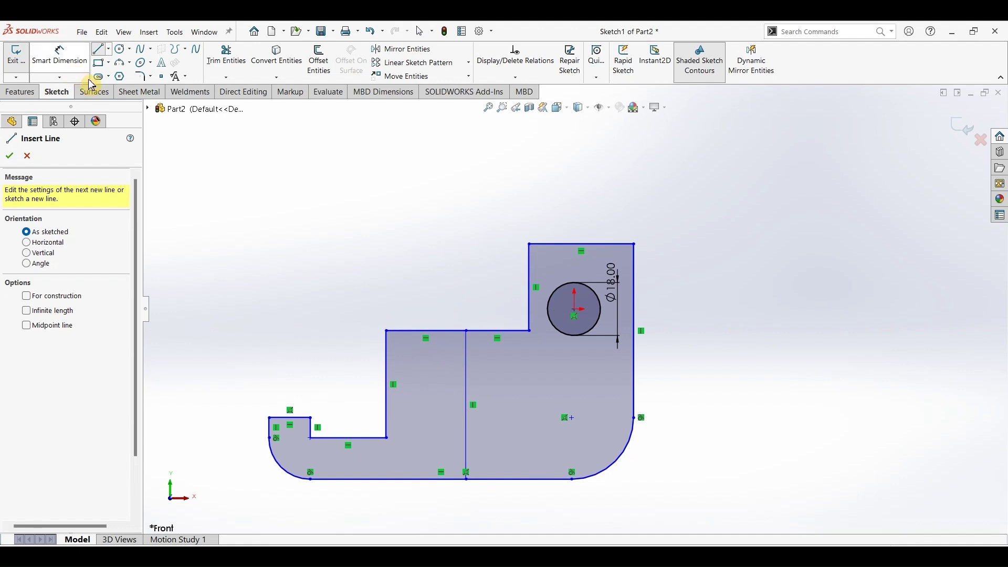
pyautogui.click(74, 61)
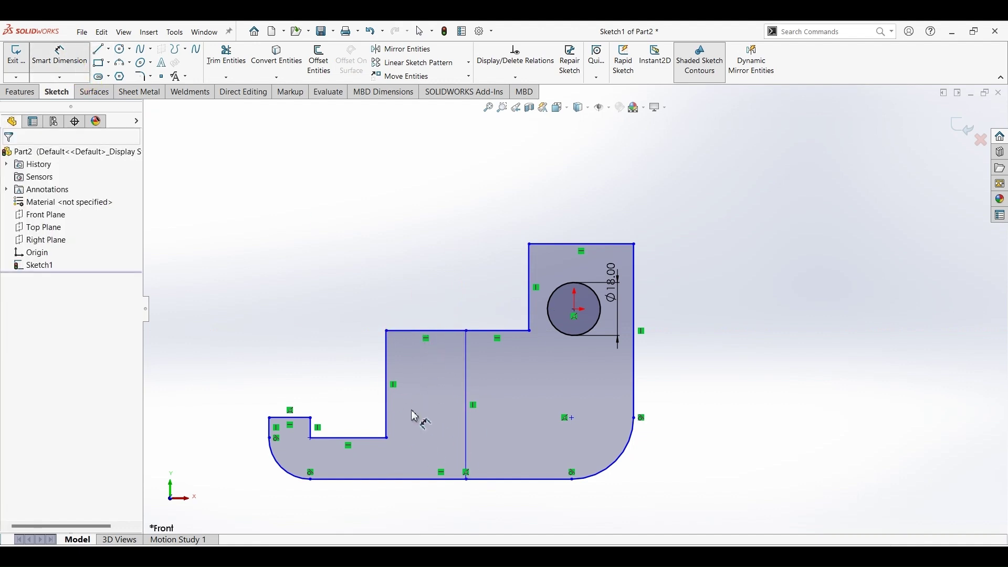
pyautogui.click(109, 53)
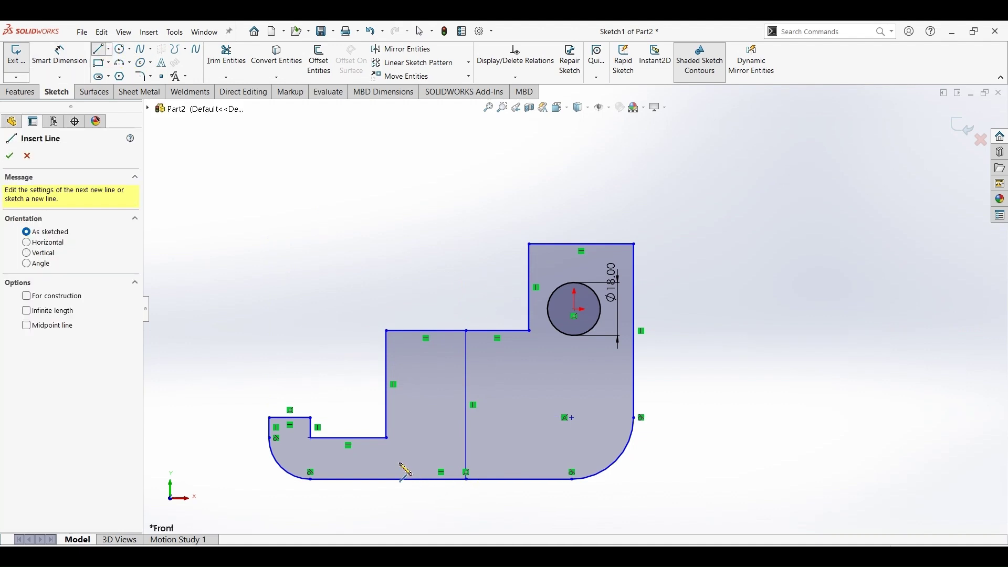
pyautogui.click(387, 438)
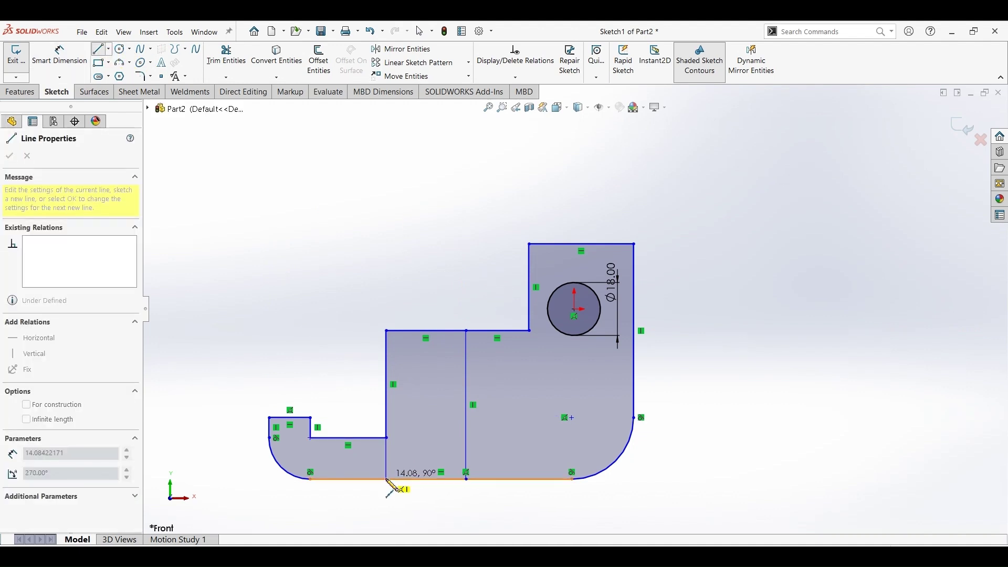
pyautogui.click(387, 479)
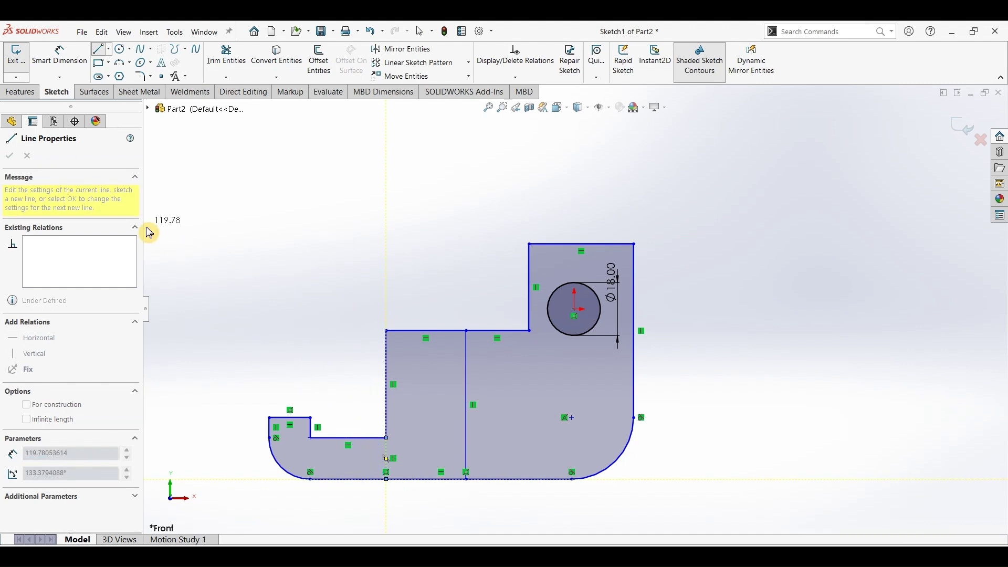
pyautogui.press('Escape')
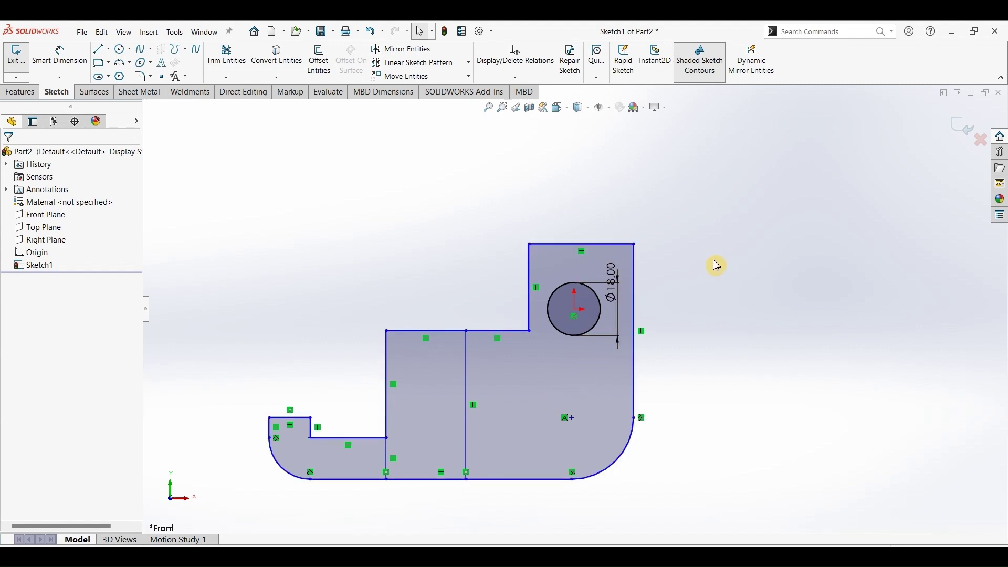
# - Move the outline's upper-right corner slightly outward and down to about X 21.03, Y 21.15
pyautogui.moveTo(635, 244)
pyautogui.mouseDown()
pyautogui.moveTo(643, 253)
pyautogui.moveTo(637, 247)
pyautogui.mouseUp()
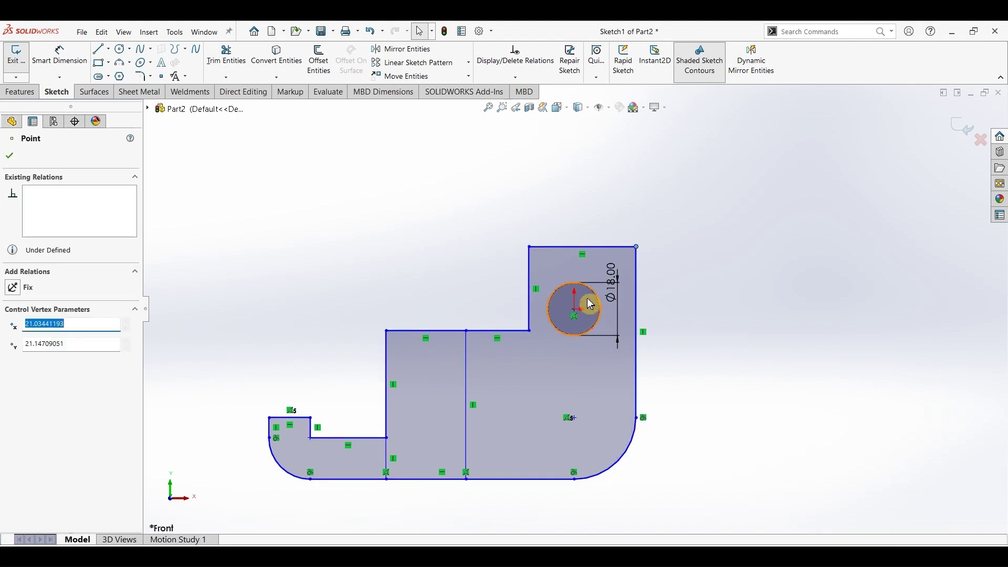
pyautogui.press('Escape')
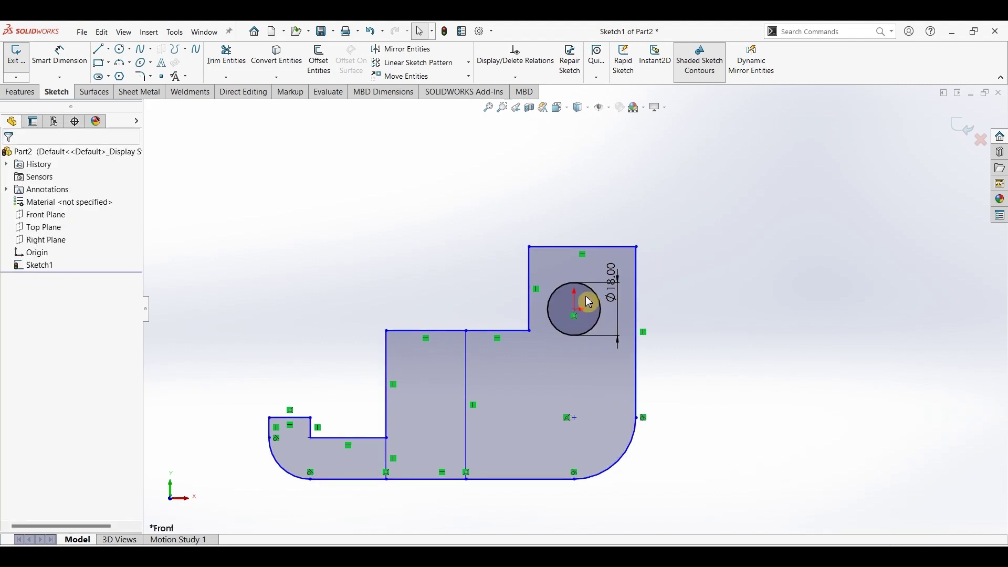
# - Align the top edge's midpoint vertically with the circle's centre and move the outline's upper-right corner inward to about X 17.82, Y 21.68
pyautogui.click(587, 252)
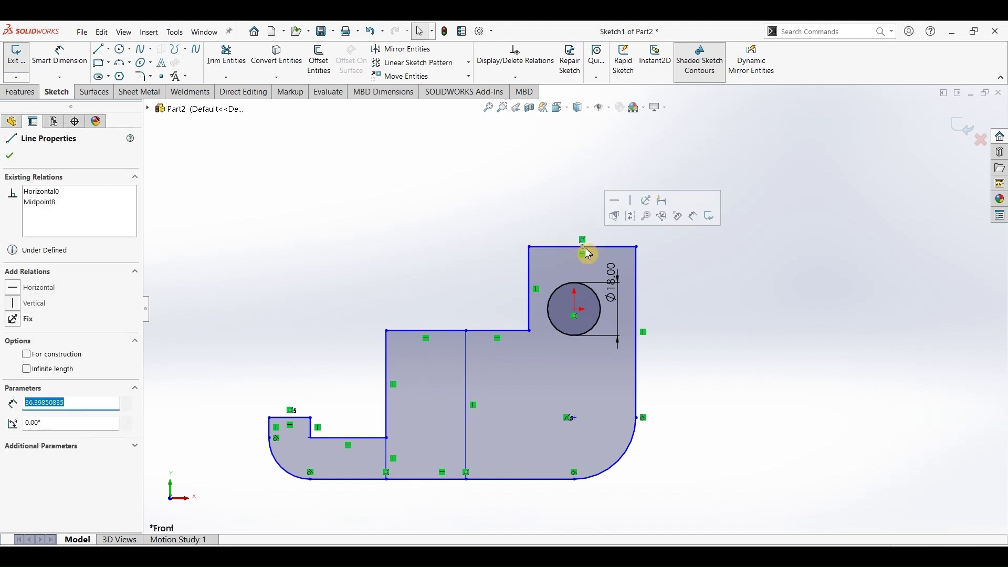
pyautogui.moveTo(576, 310); pyautogui.dragTo(577, 316, button='right')
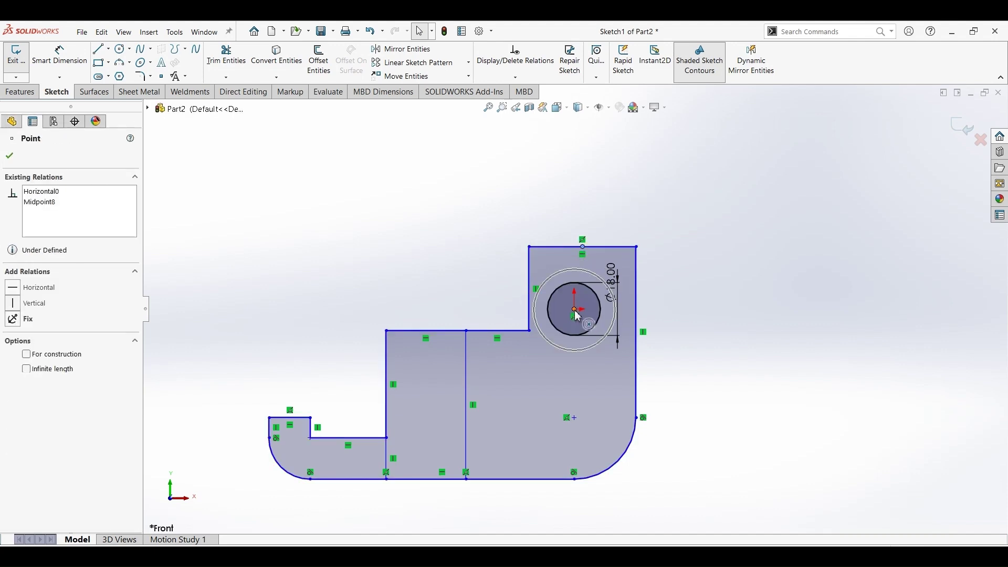
pyautogui.click(578, 315)
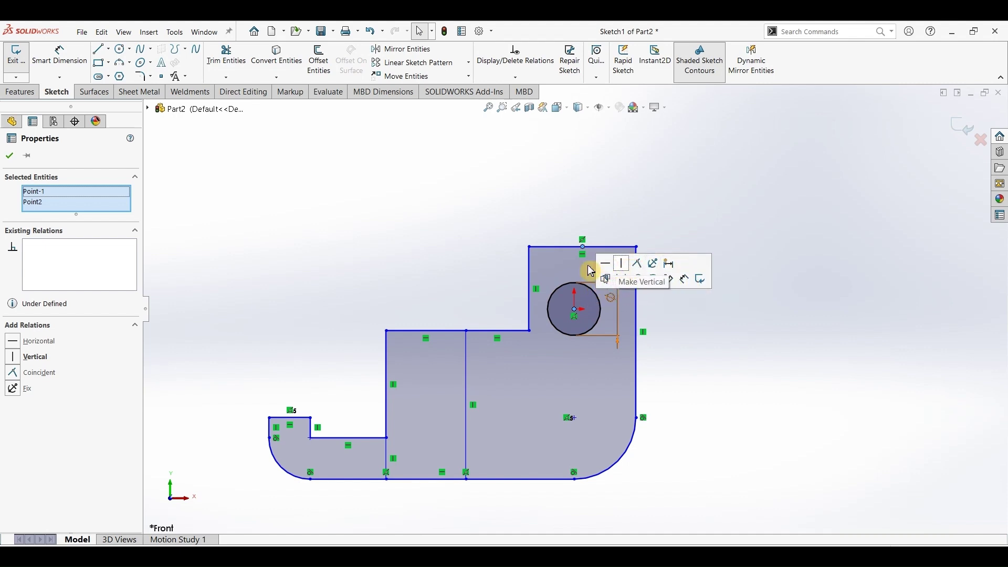
pyautogui.click(19, 362)
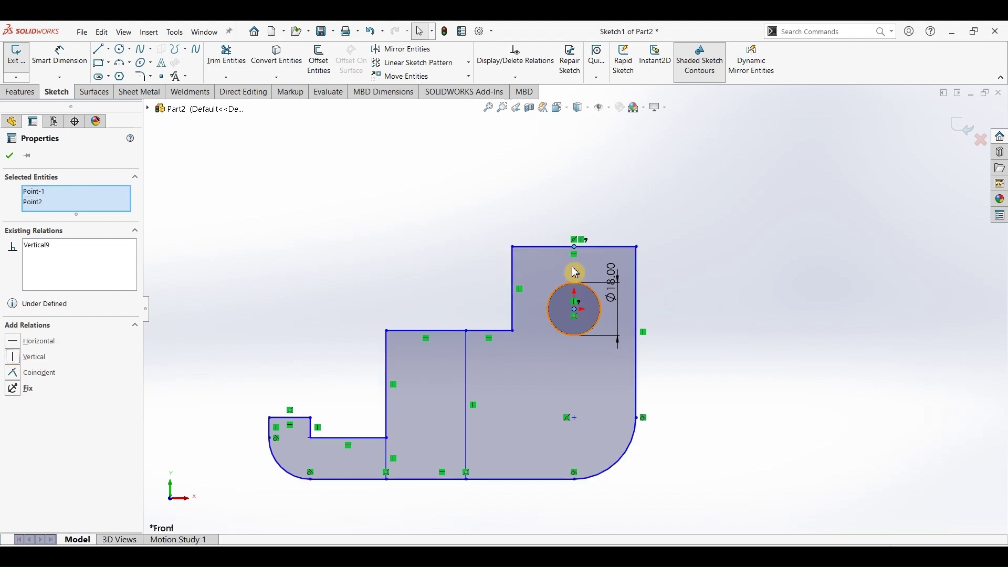
pyautogui.click(656, 264)
pyautogui.moveTo(635, 244)
pyautogui.mouseDown()
pyautogui.moveTo(596, 217)
pyautogui.moveTo(653, 229)
pyautogui.moveTo(646, 246)
pyautogui.moveTo(658, 248)
pyautogui.moveTo(664, 192)
pyautogui.moveTo(668, 224)
pyautogui.moveTo(650, 223)
pyautogui.moveTo(628, 252)
pyautogui.moveTo(648, 260)
pyautogui.moveTo(611, 252)
pyautogui.moveTo(638, 253)
pyautogui.moveTo(615, 252)
pyautogui.moveTo(628, 251)
pyautogui.mouseUp()
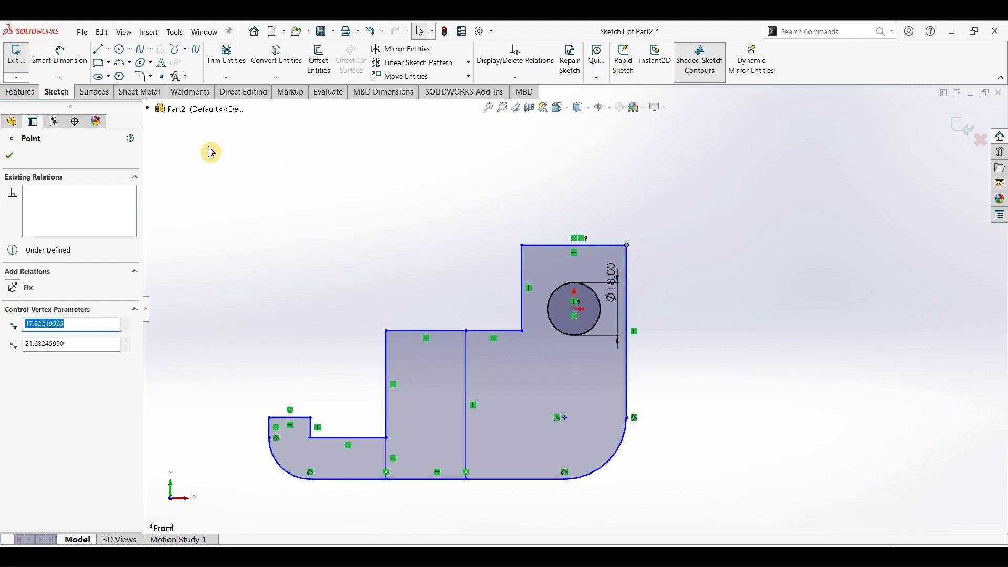
# - Dimension the outline's top edge above the circle and set its length to 30 mm
pyautogui.click(77, 70)
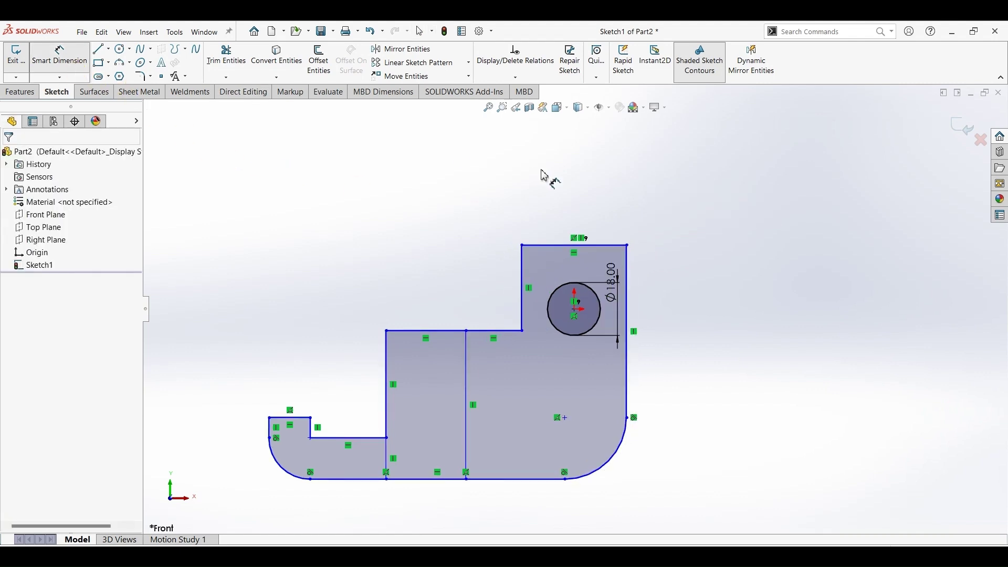
pyautogui.click(599, 229)
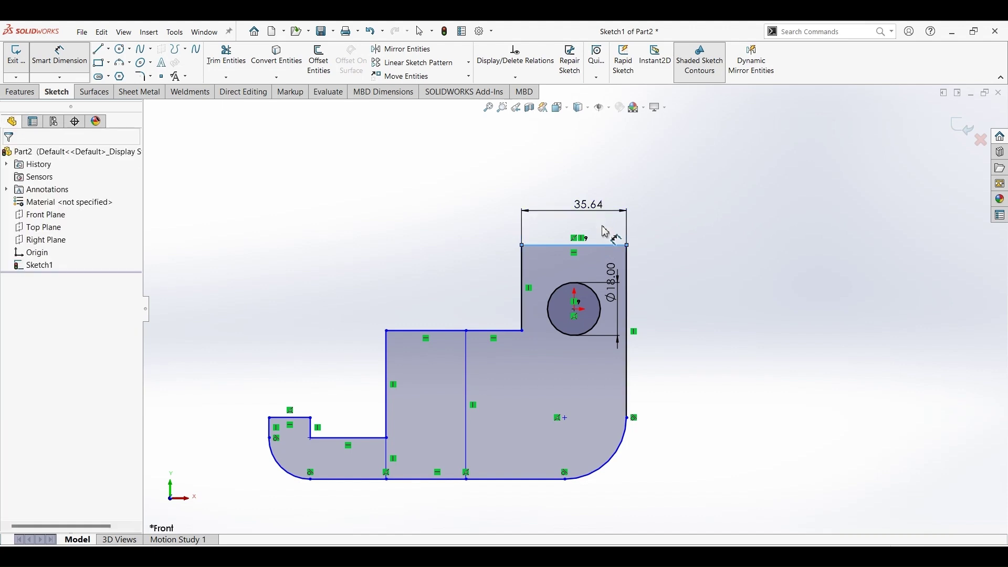
pyautogui.click(606, 231)
pyautogui.write('30')
pyautogui.press('Return')
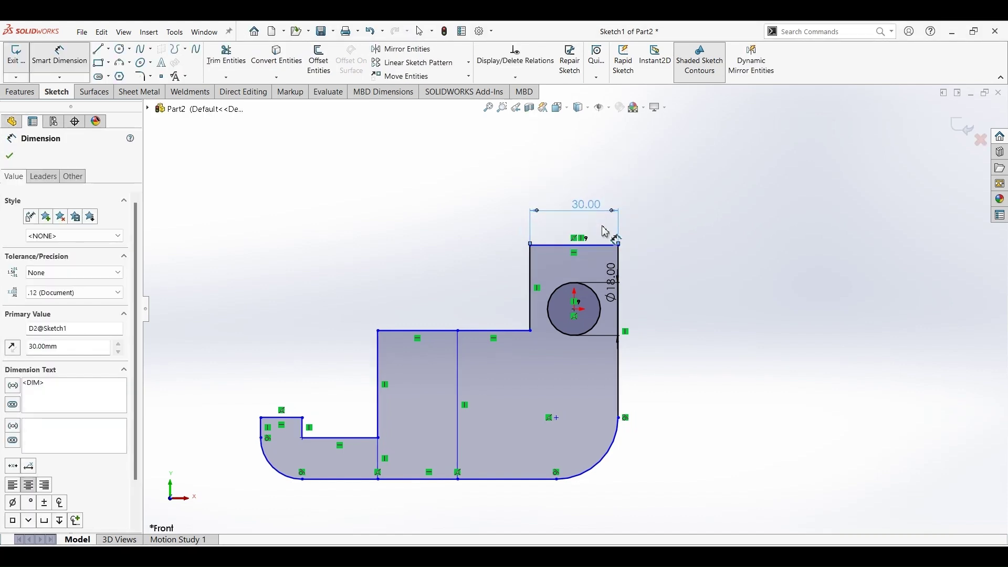
# - Dimension the vertical distance from the circle's centre to the top edge and set it to 24 mm
pyautogui.click(578, 311)
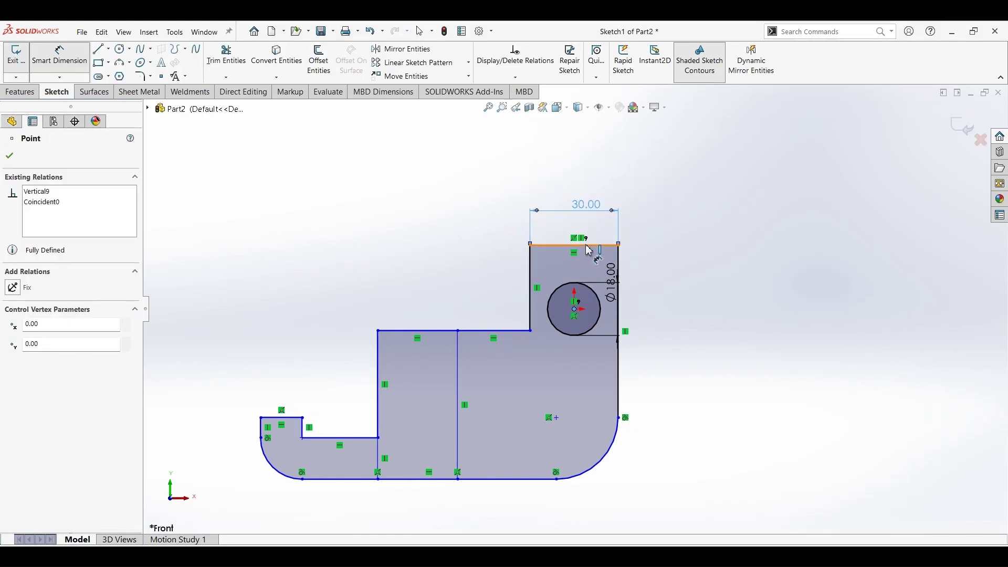
pyautogui.click(588, 247)
pyautogui.click(660, 280)
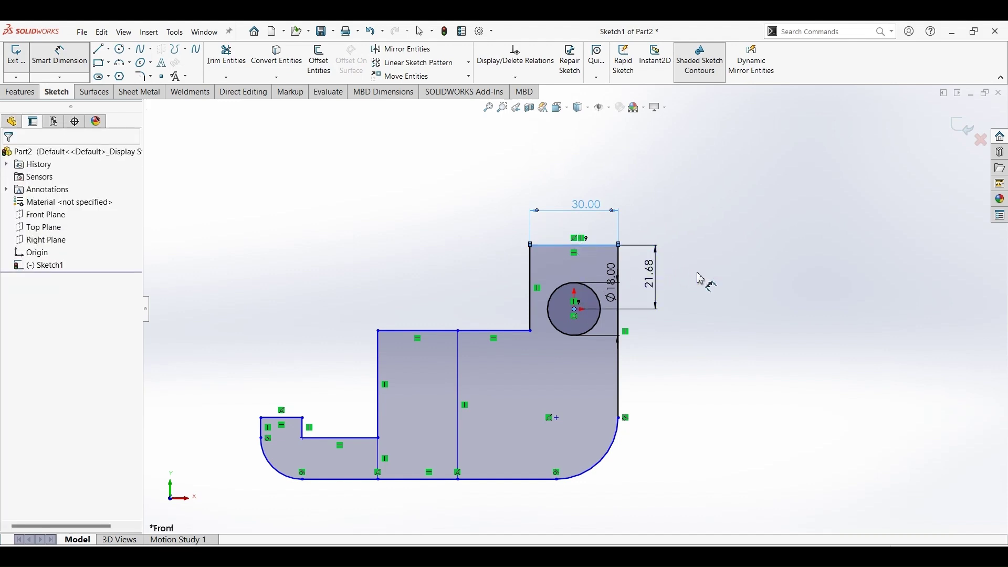
pyautogui.write('24')
pyautogui.press('Return')
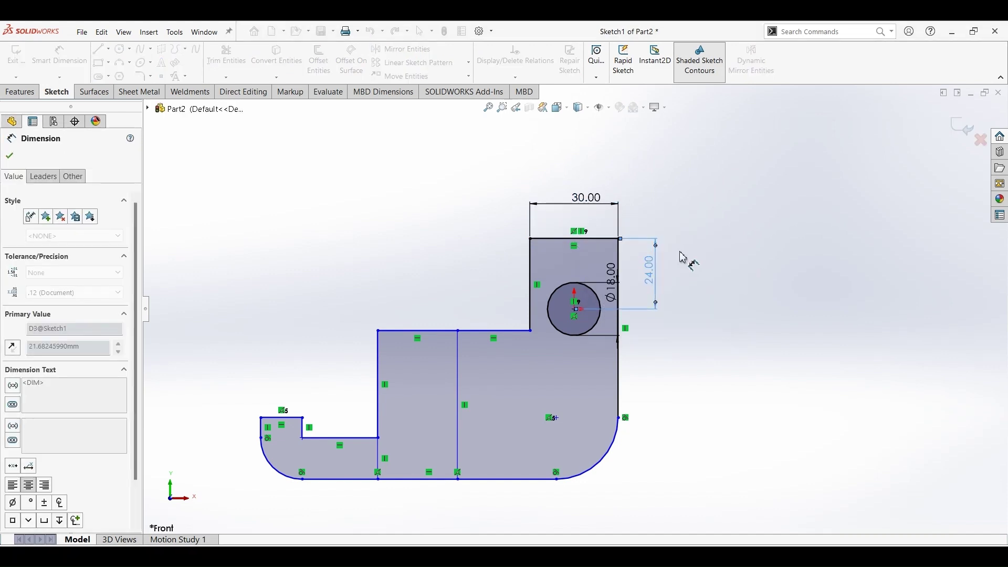
# - Dimension the profile's overall height from the top edge to the bottom edge and set it to 76 mm
pyautogui.click(617, 243)
pyautogui.click(542, 479)
pyautogui.click(707, 350)
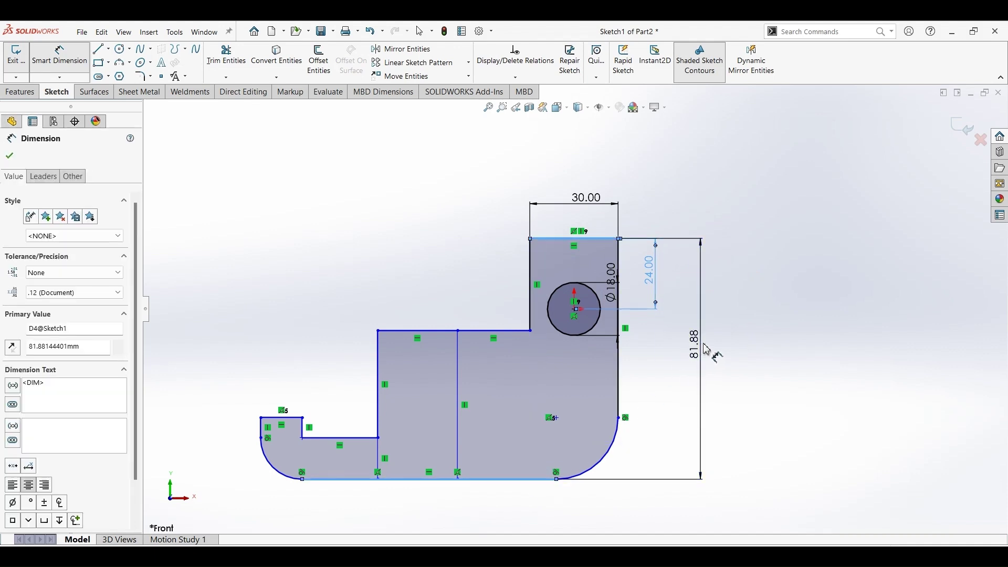
pyautogui.write('76')
pyautogui.press('Return')
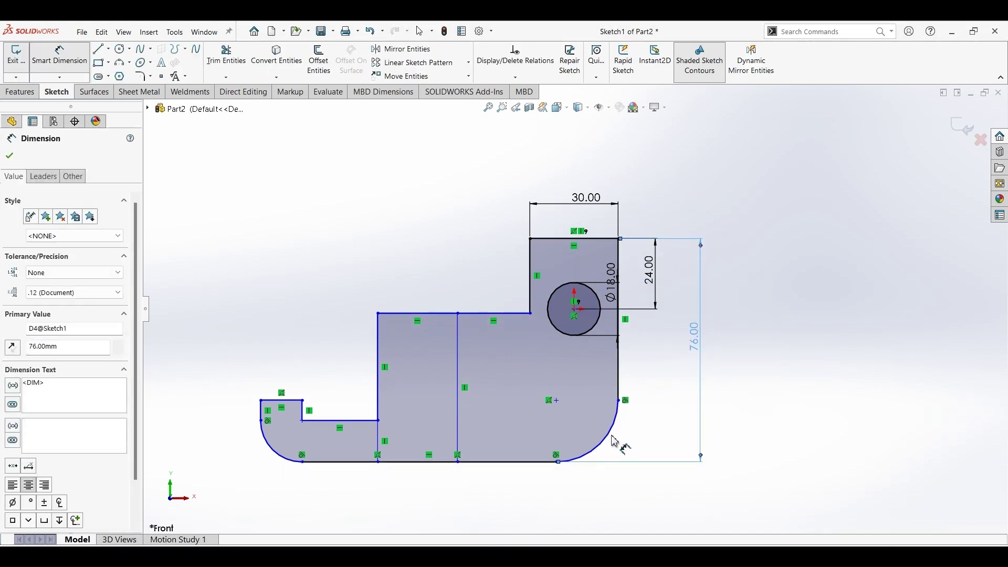
# - Dimension the large lower-right corner arc and set its radius to 32 mm
pyautogui.click(610, 443)
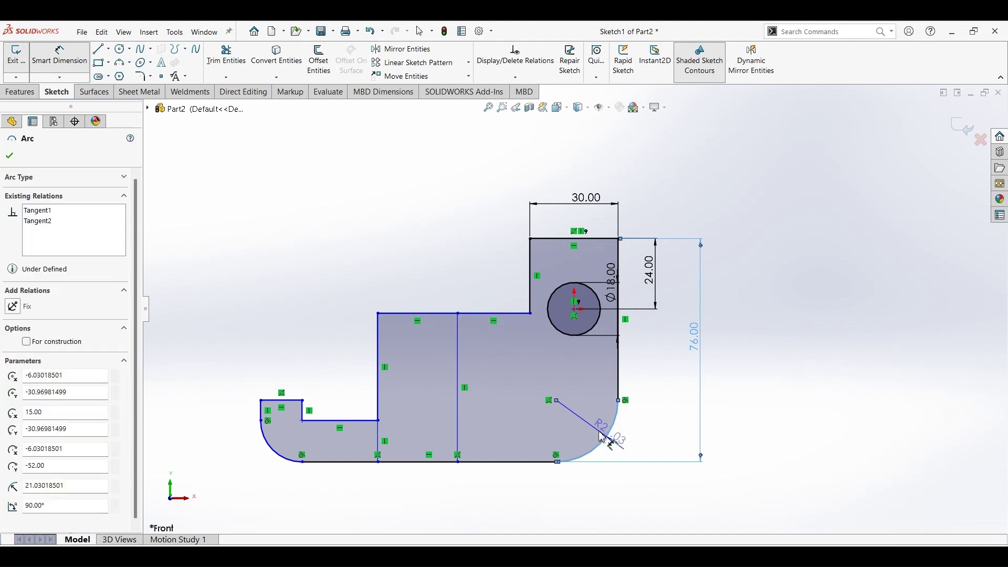
pyautogui.click(698, 455)
pyautogui.write('32')
pyautogui.press('Return')
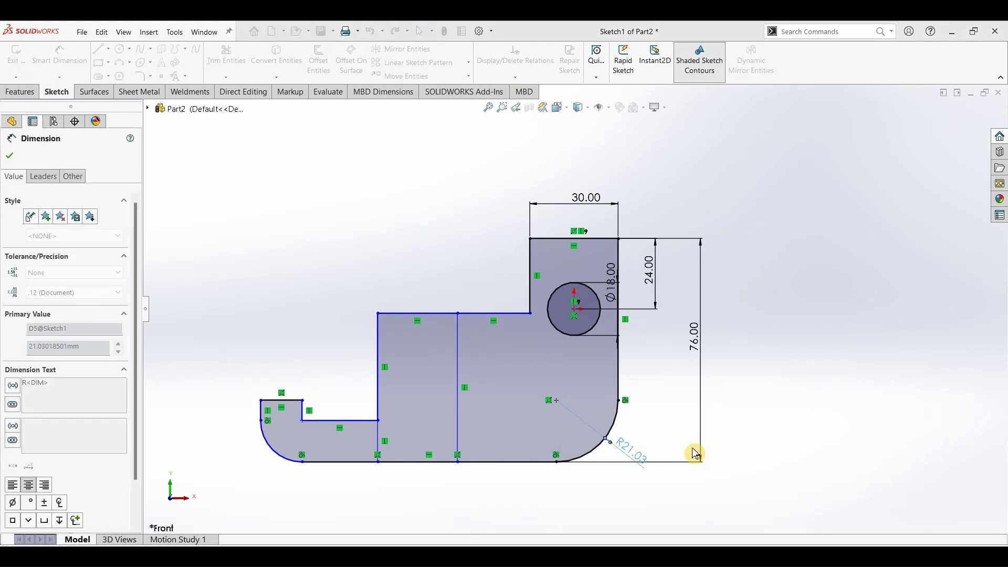
# - Set the shelf segment between the dividing line and the upright to 12 mm long
pyautogui.click(500, 312)
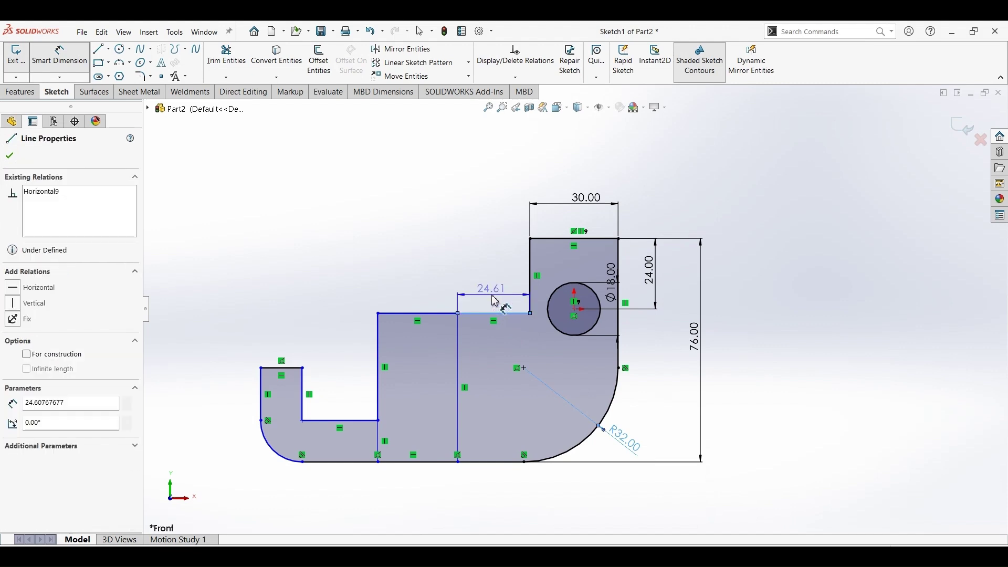
pyautogui.click(487, 292)
pyautogui.write('12')
pyautogui.press('Return')
# - Dimension the middle block's height from the bottom edge to its top edge and set it to 36 mm
pyautogui.click(472, 315)
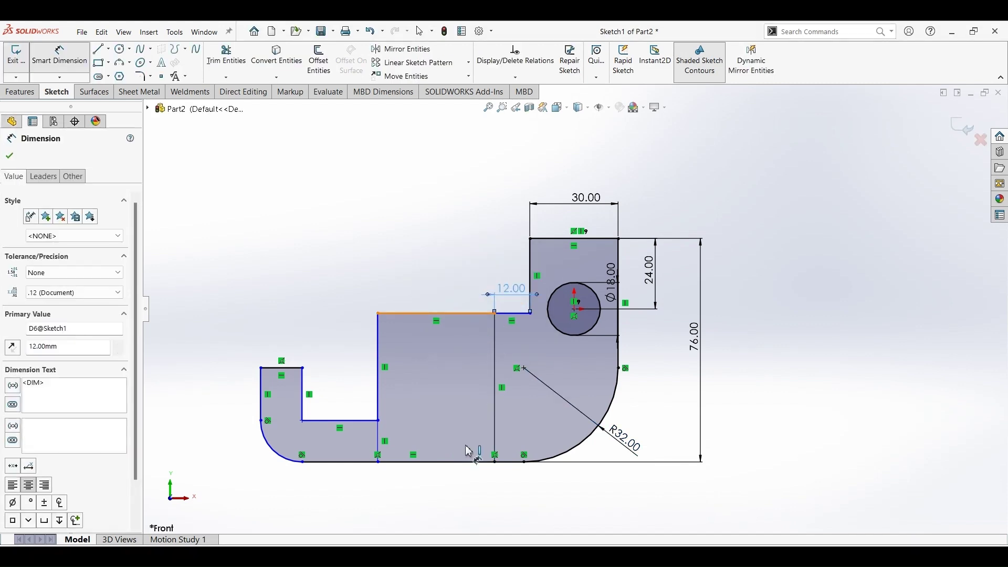
pyautogui.click(463, 463)
pyautogui.click(473, 403)
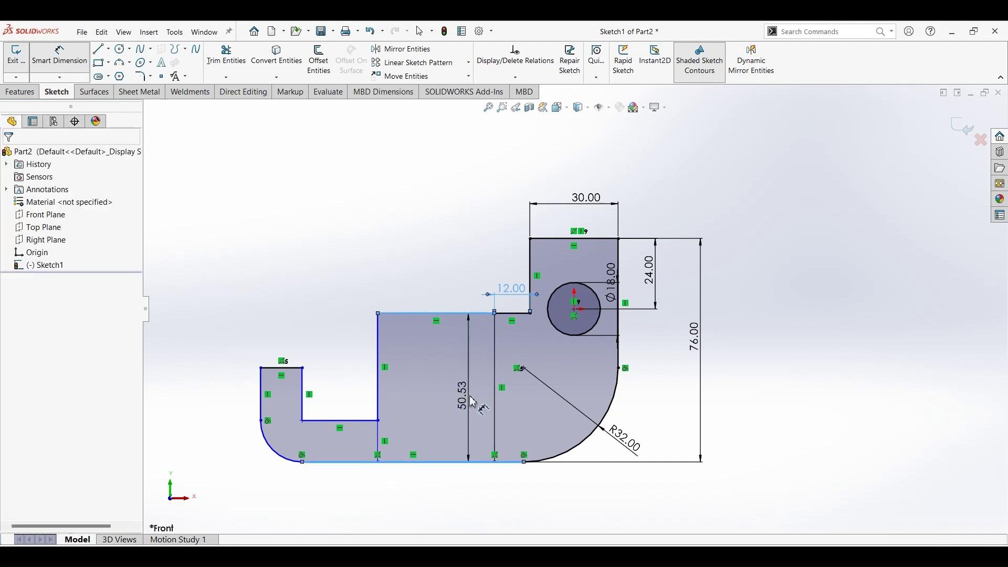
pyautogui.click(488, 401)
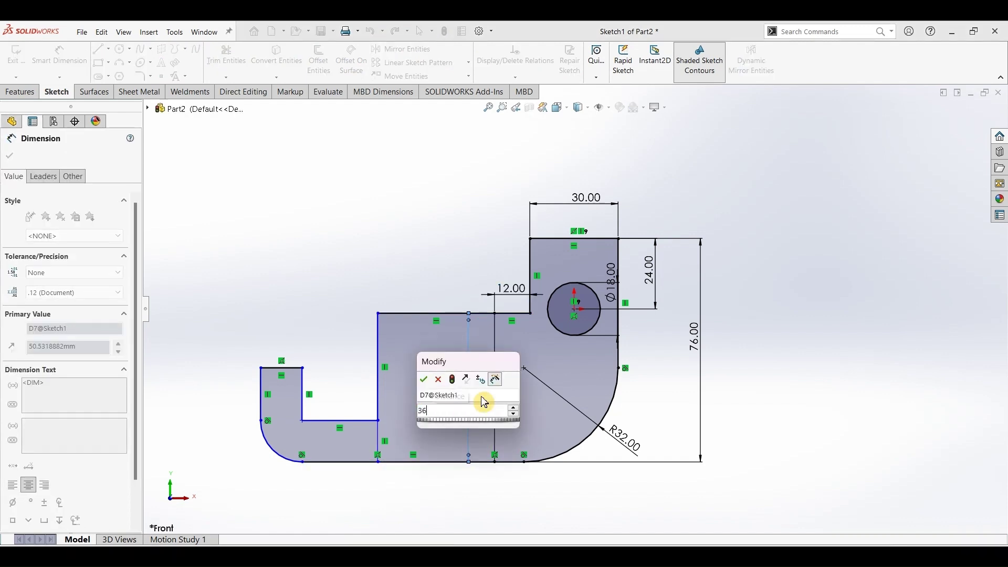
pyautogui.click(484, 402)
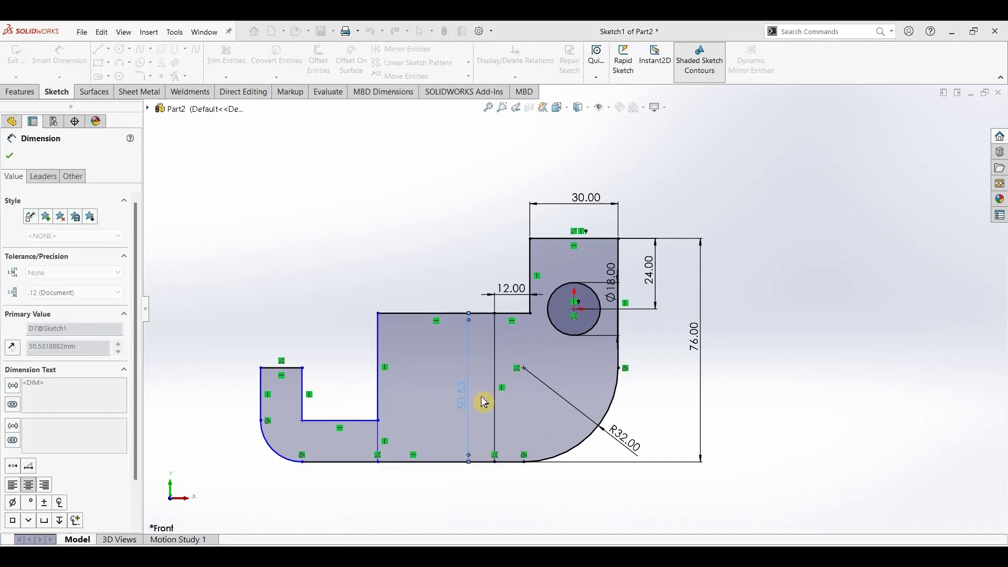
# - Set the width of the recess floor between the end step and the middle block to 24 mm
pyautogui.click(362, 422)
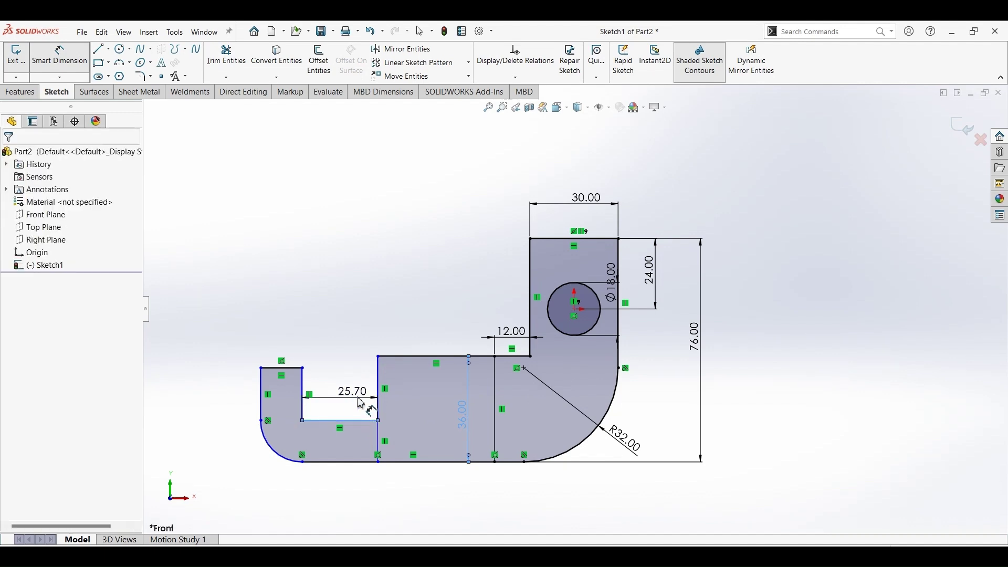
pyautogui.click(361, 403)
pyautogui.write('24')
pyautogui.press('Return')
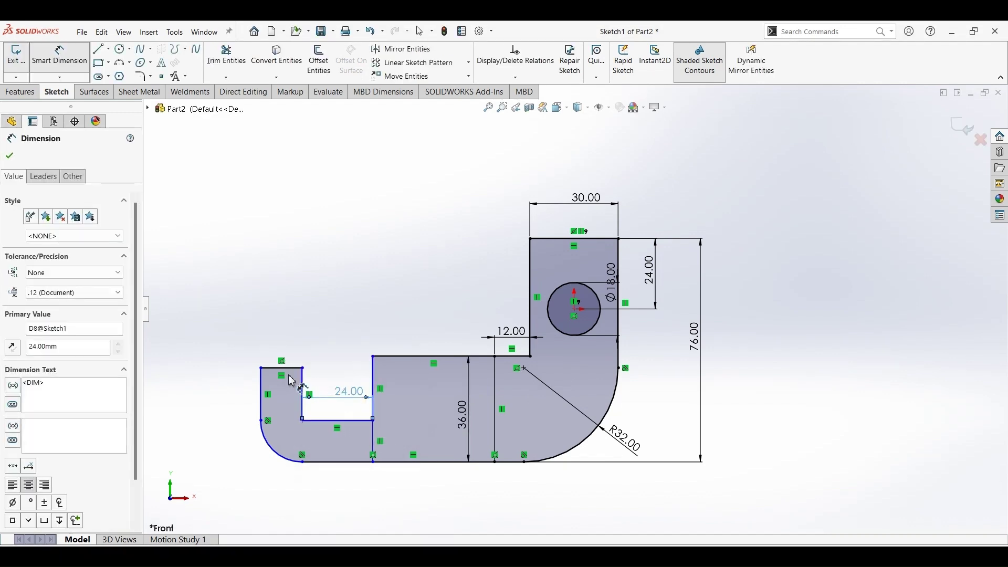
# - Dimension the end step's top edge and set its width to 18 mm
pyautogui.click(288, 372)
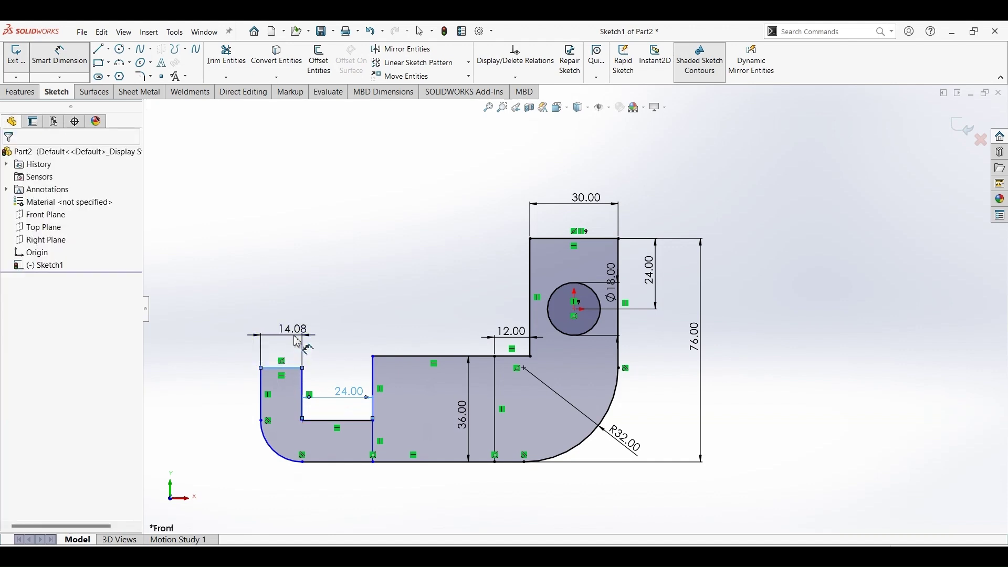
pyautogui.click(298, 342)
pyautogui.write('18')
pyautogui.press('Return')
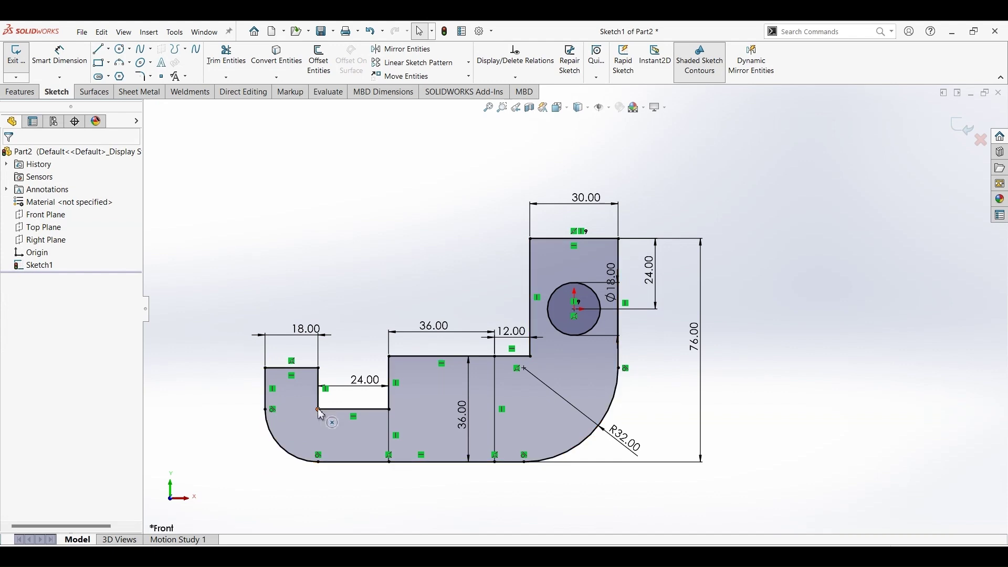
# - Delete the lower-left corner arc and the end step's top edge from the outline
pyautogui.click(281, 450)
pyautogui.press('Delete')
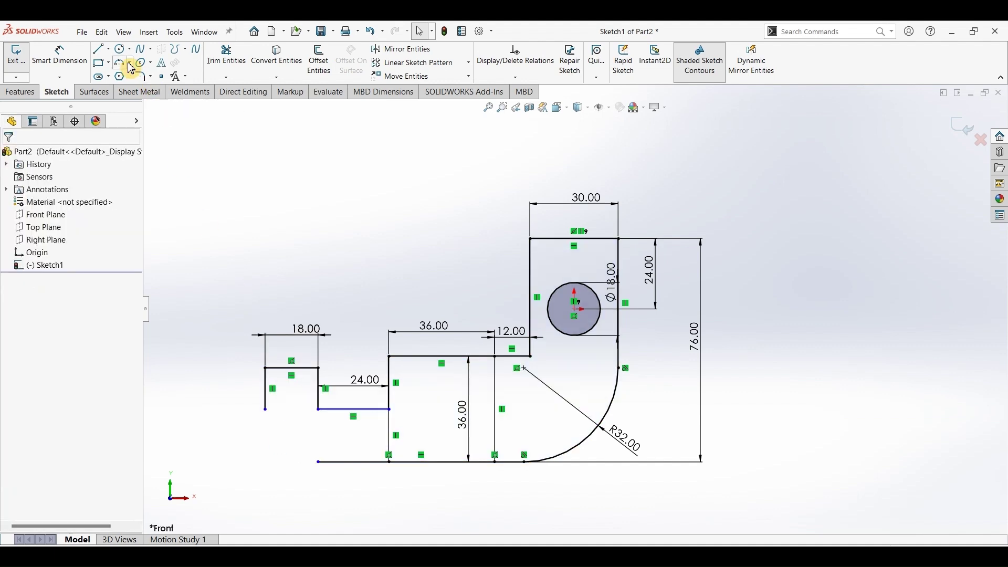
pyautogui.click(287, 368)
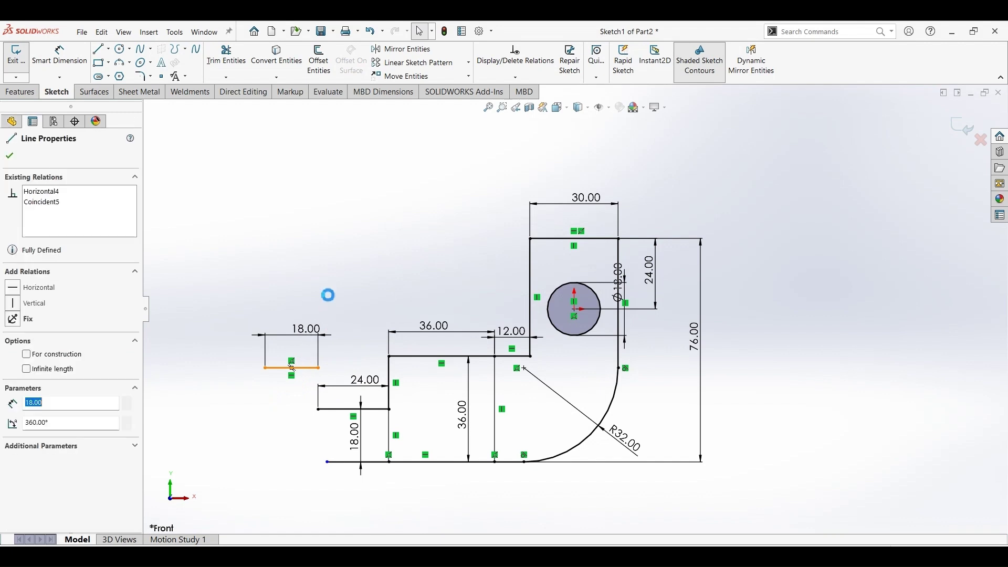
pyautogui.press('Delete')
pyautogui.click(436, 295)
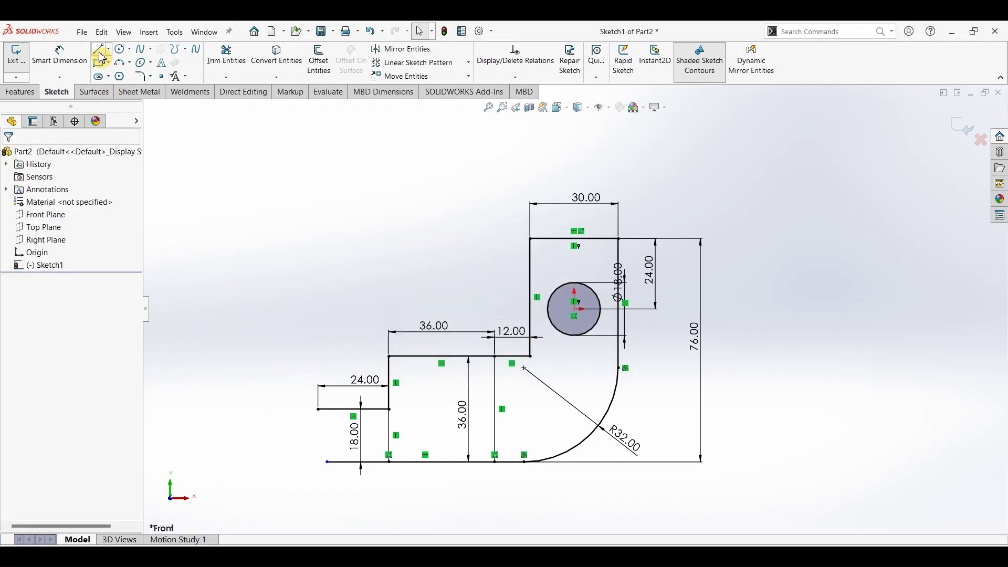
# - Redraw the end step from the recess floor's outer end with vertical sides about 10 mm high, a top edge and an arc to the bottom edge
pyautogui.click(122, 73)
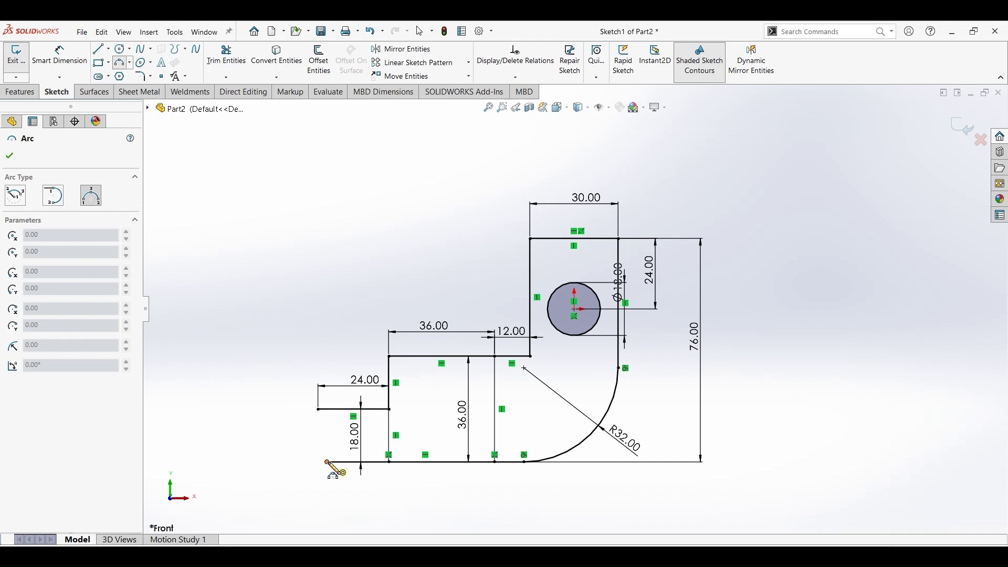
pyautogui.click(98, 48)
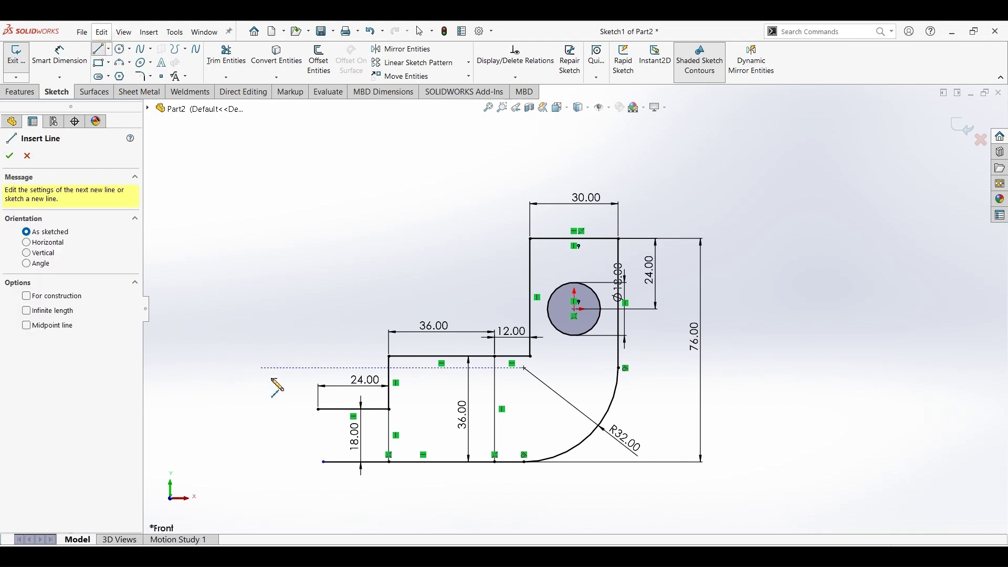
pyautogui.click(318, 409)
pyautogui.click(318, 379)
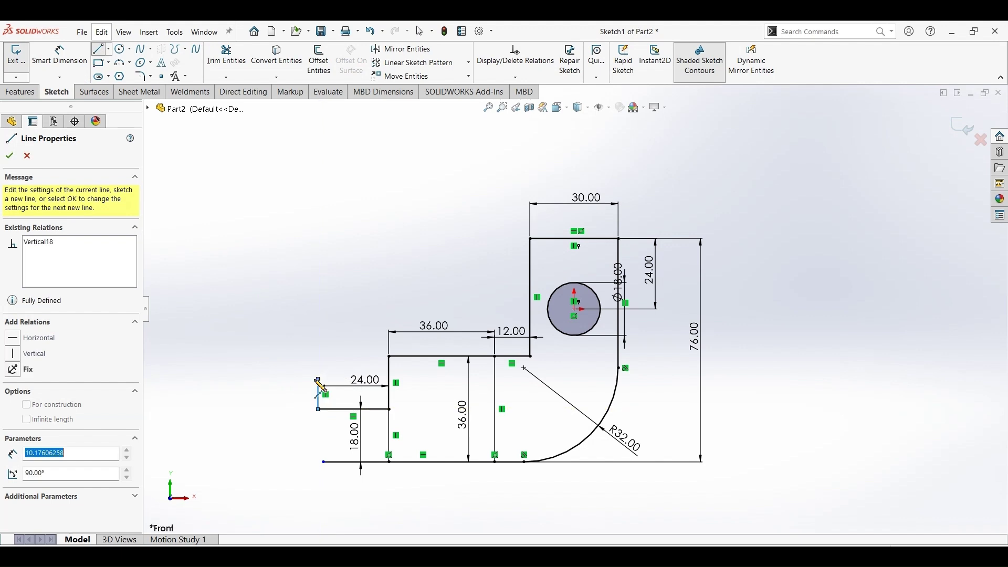
pyautogui.click(249, 379)
pyautogui.click(249, 409)
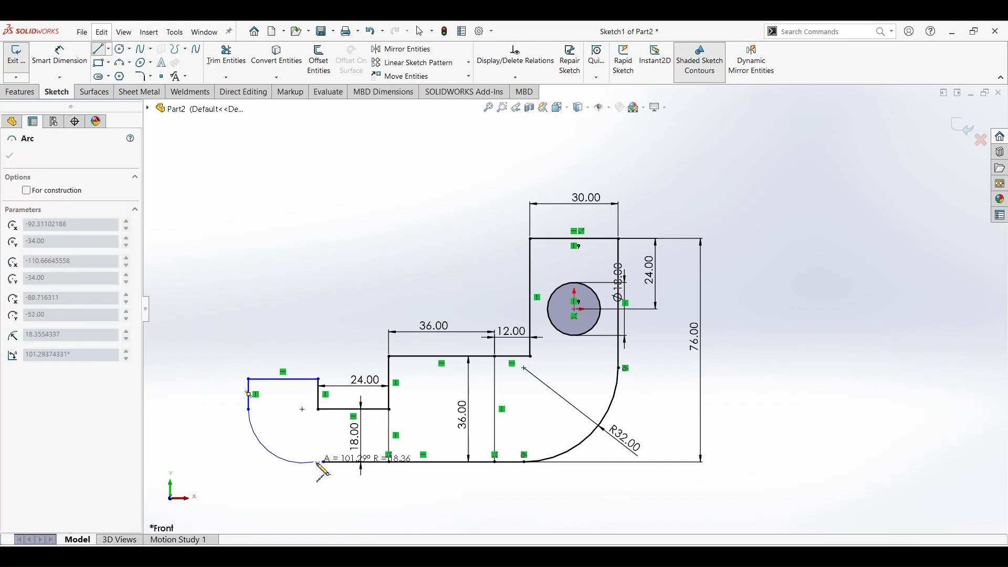
pyautogui.click(322, 462)
pyautogui.press('Escape')
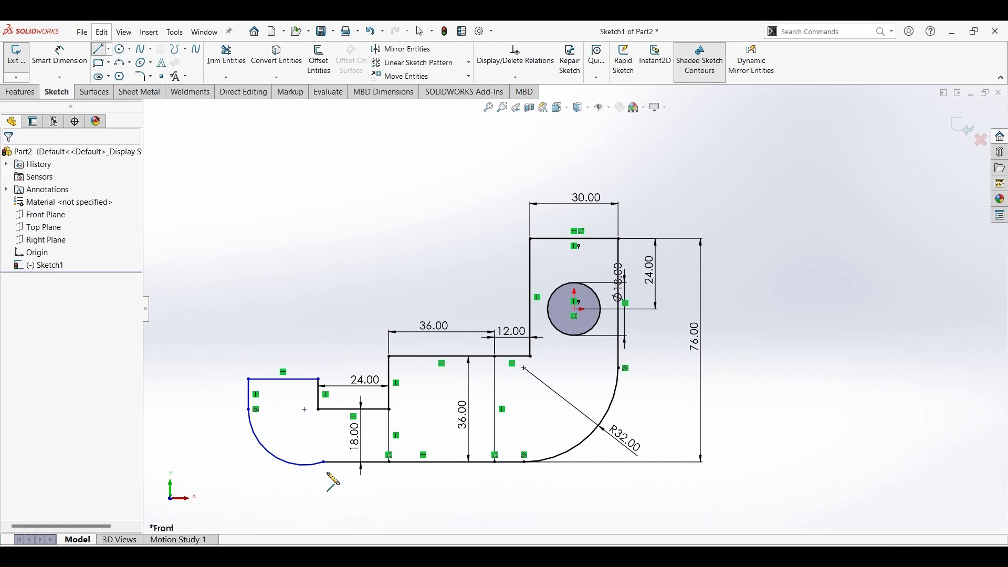
# - Make the redrawn lower-left arc tangent to the bottom edge at their shared endpoint
pyautogui.click(323, 462)
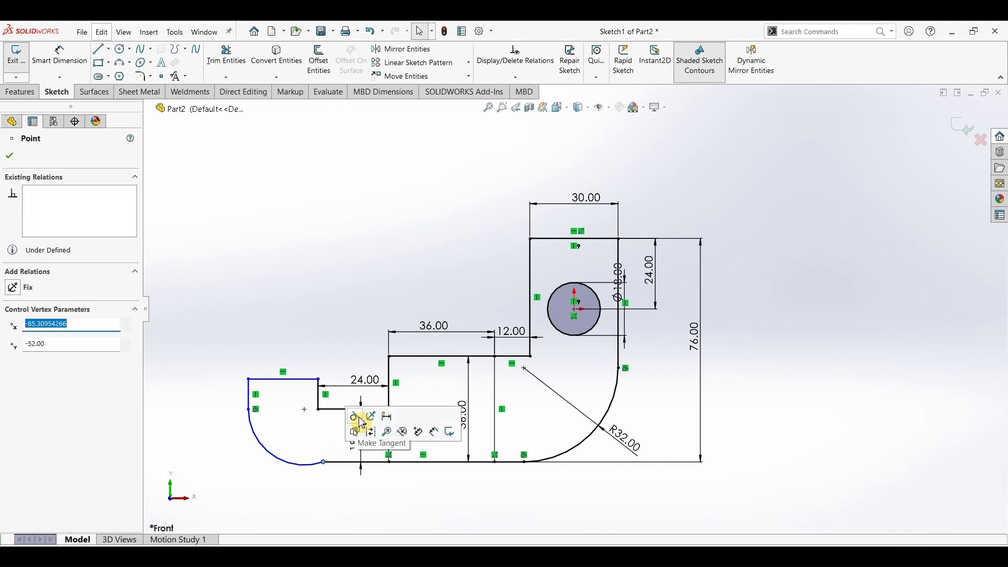
pyautogui.click(360, 420)
pyautogui.click(243, 241)
# - Dimension the end step's outer vertical side at 7 mm and its top edge at 18 mm
pyautogui.click(59, 55)
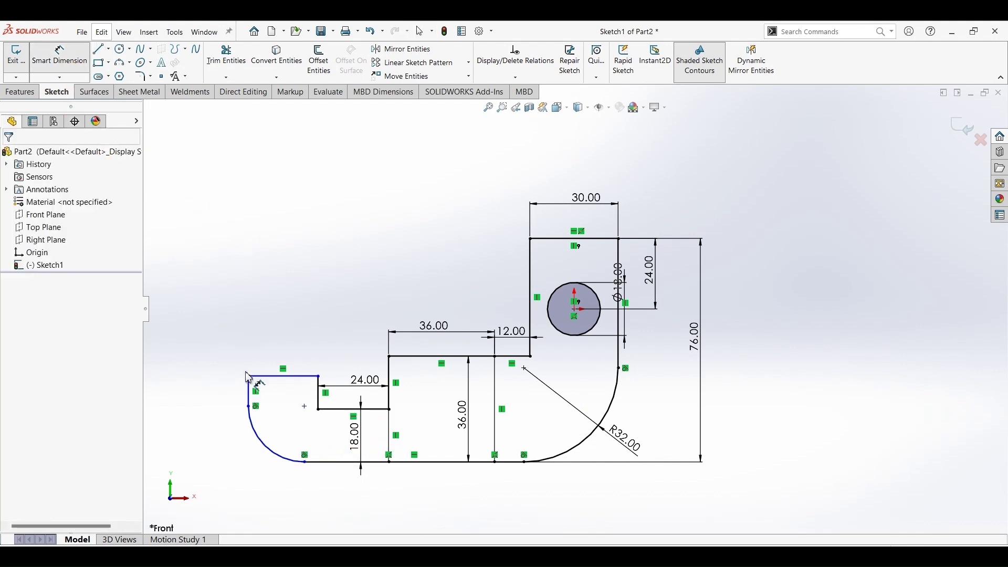
pyautogui.click(250, 392)
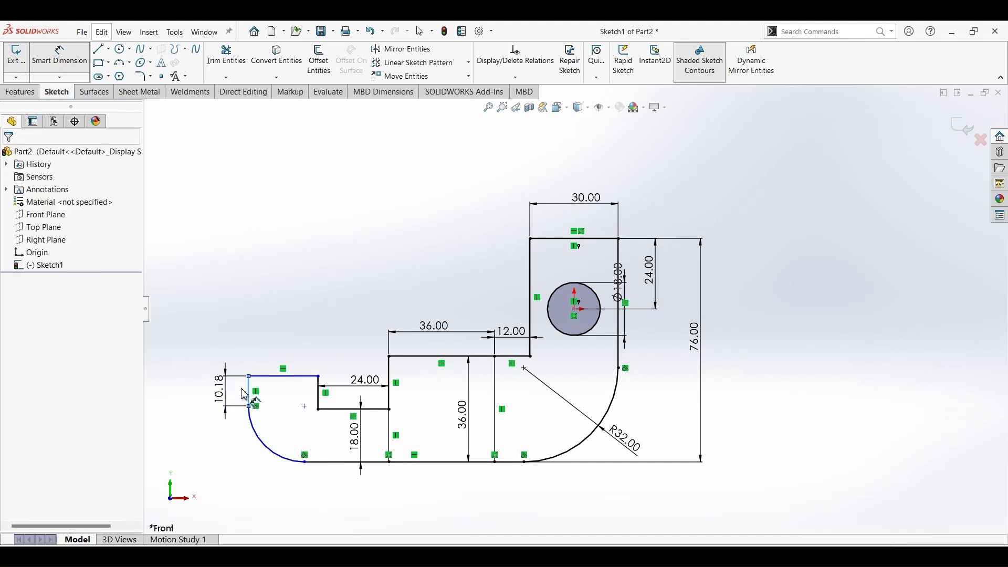
pyautogui.click(226, 394)
pyautogui.write('7')
pyautogui.press('Return')
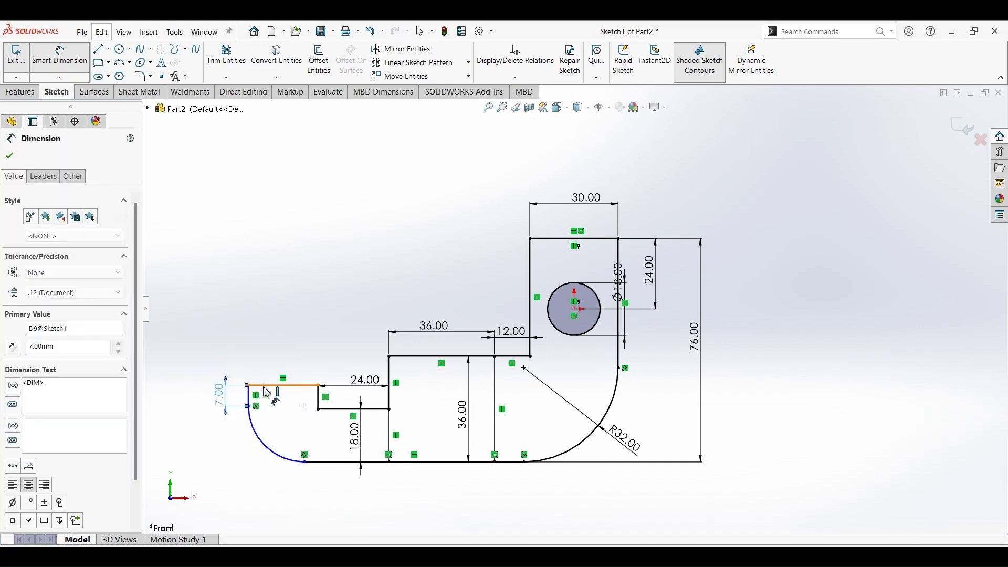
pyautogui.click(275, 392)
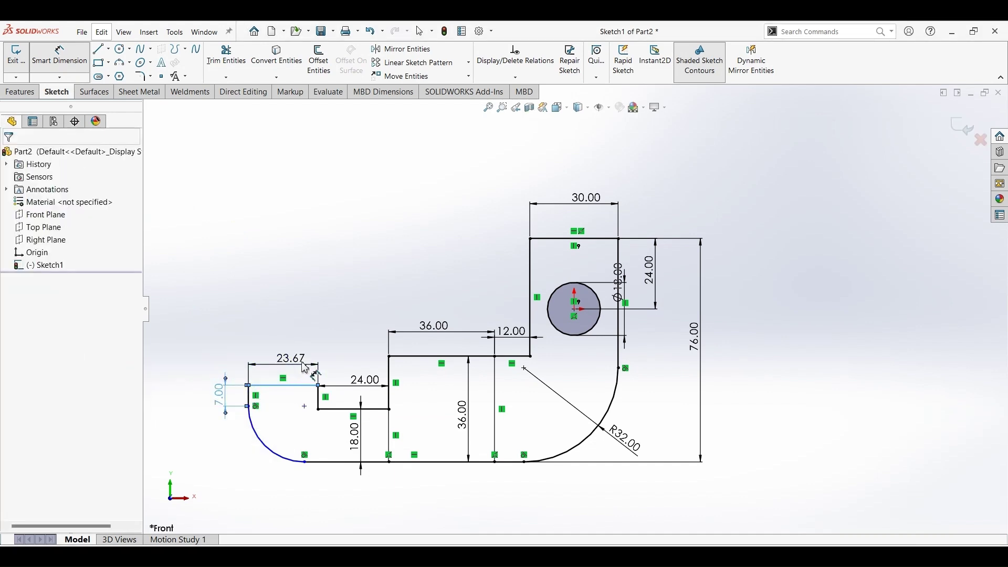
pyautogui.click(305, 368)
pyautogui.write('18')
pyautogui.press('Return')
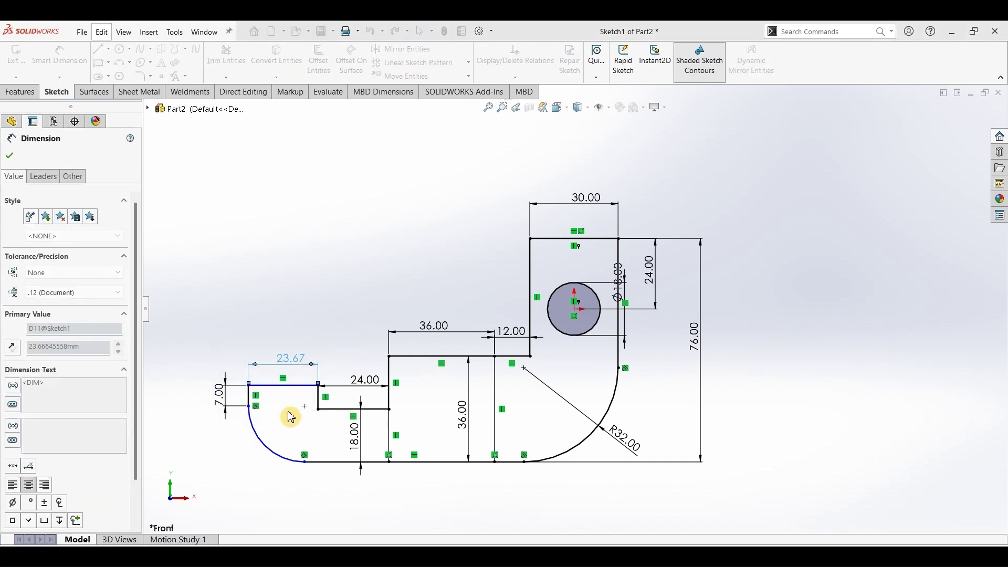
# - Dimension the lower-left corner arc with a radius of 21 mm
pyautogui.click(282, 446)
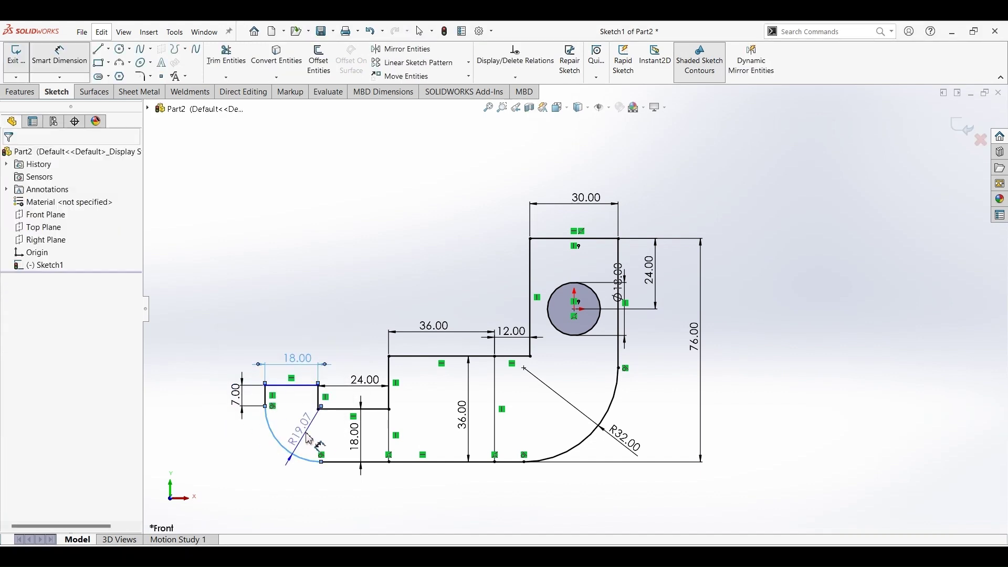
pyautogui.click(311, 439)
pyautogui.write('21')
pyautogui.press('Return')
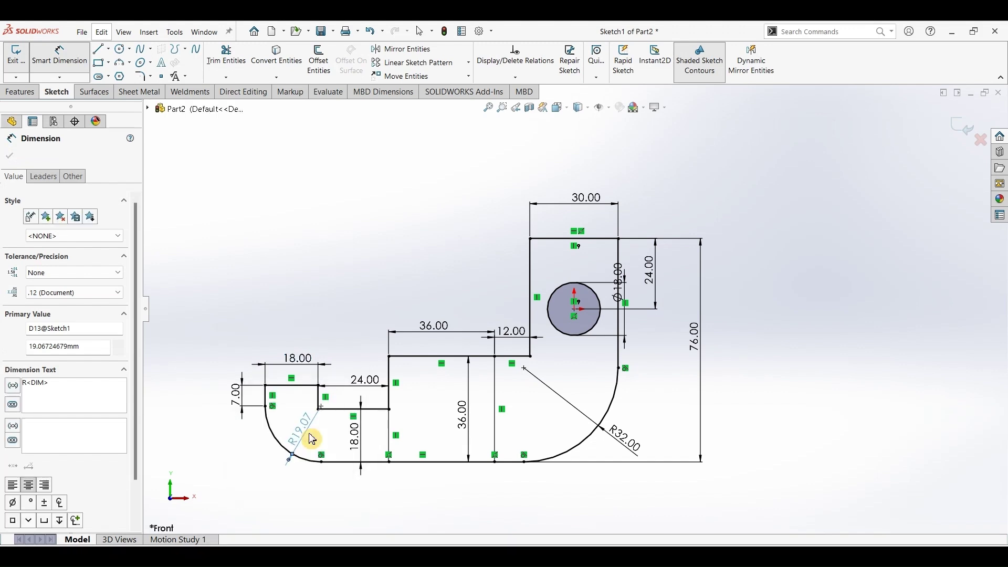
pyautogui.press('Escape')
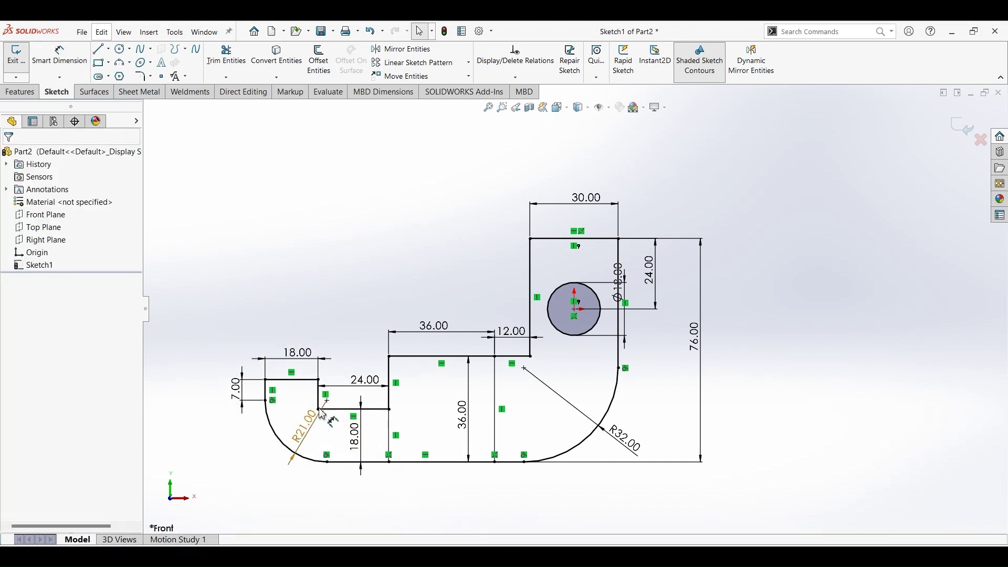
pyautogui.click(324, 433)
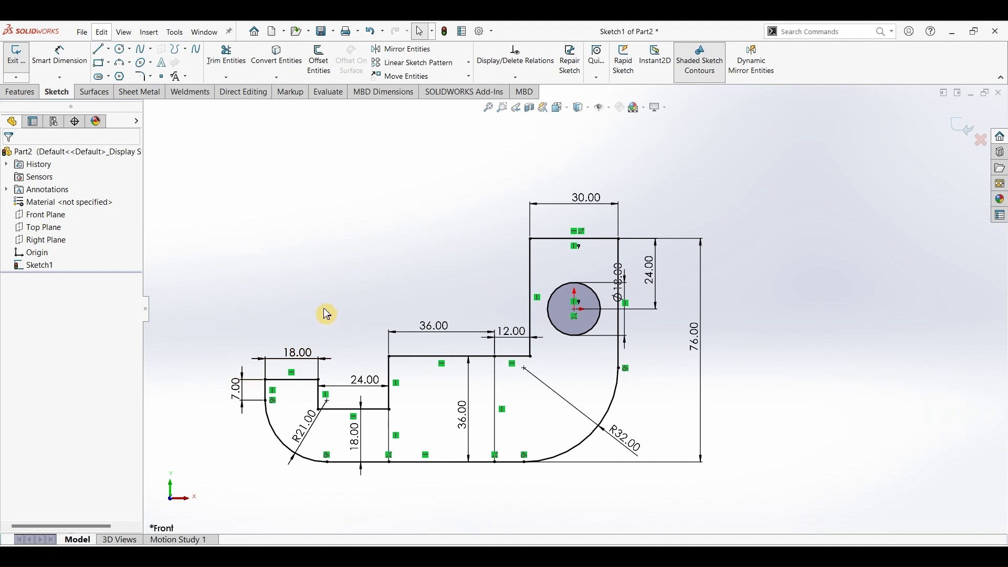
# - Extrude the sketch region around the 18 mm hole 15 mm with the Mid Plane end condition
pyautogui.click(21, 93)
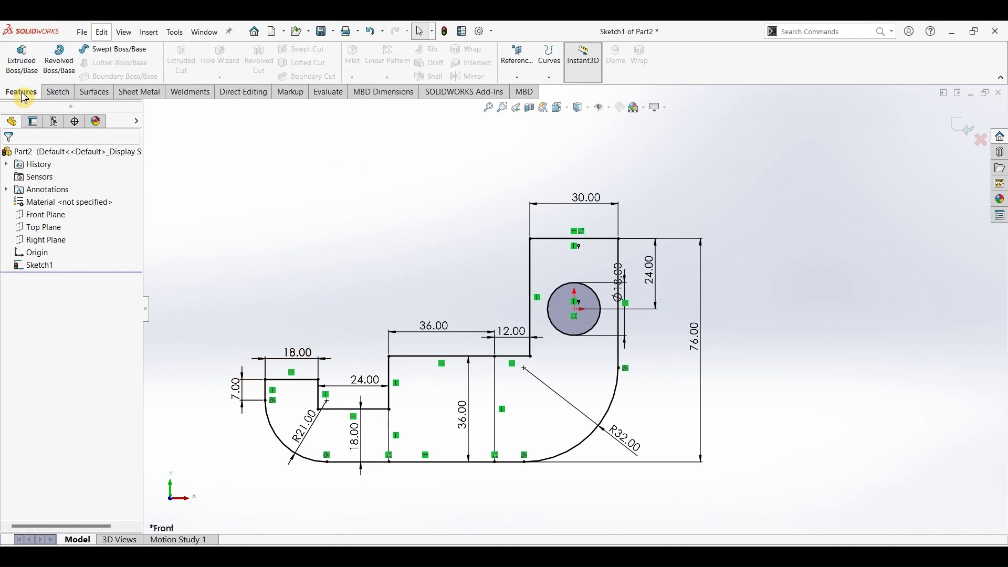
pyautogui.click(21, 60)
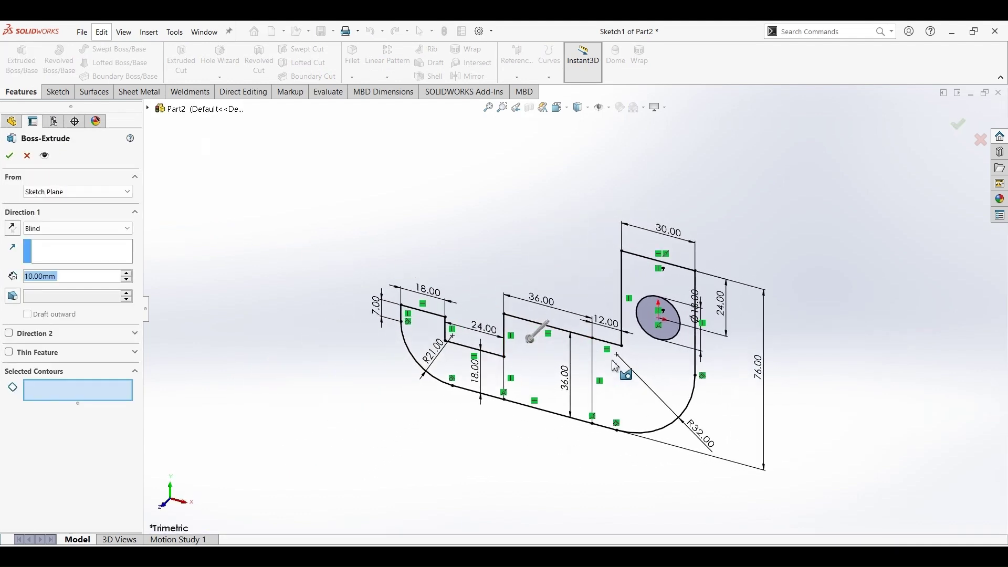
pyautogui.click(657, 372)
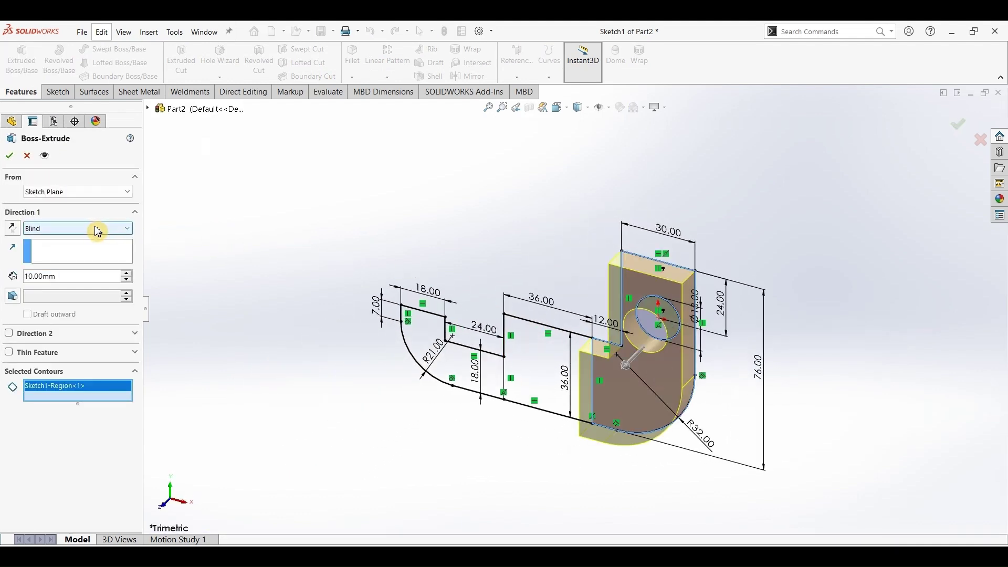
pyautogui.click(69, 230)
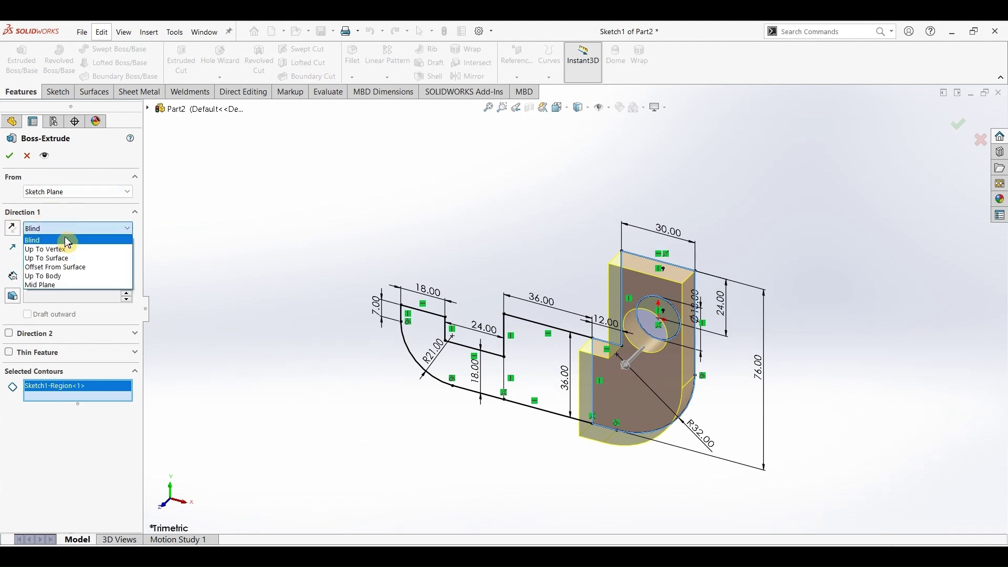
pyautogui.click(59, 285)
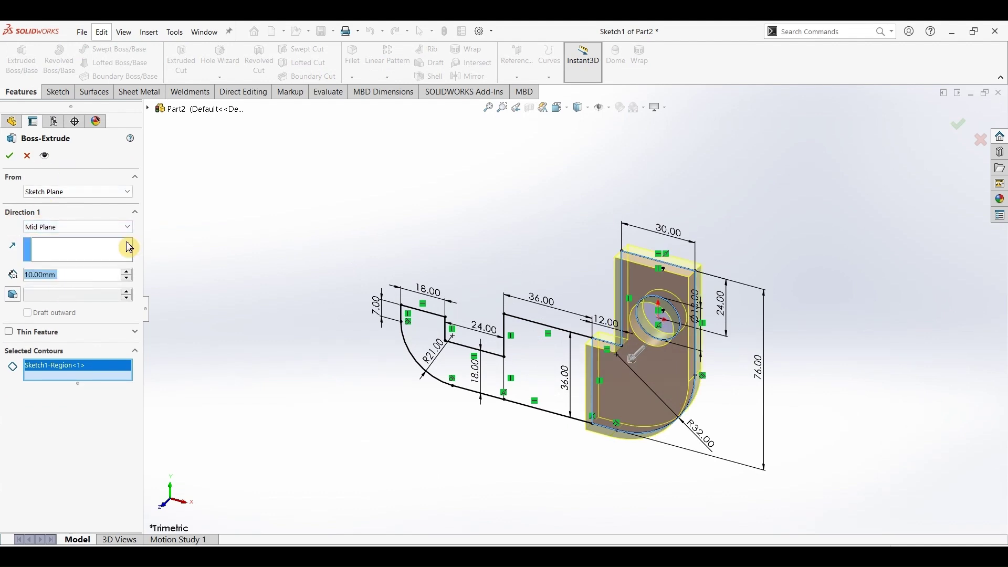
pyautogui.write('15')
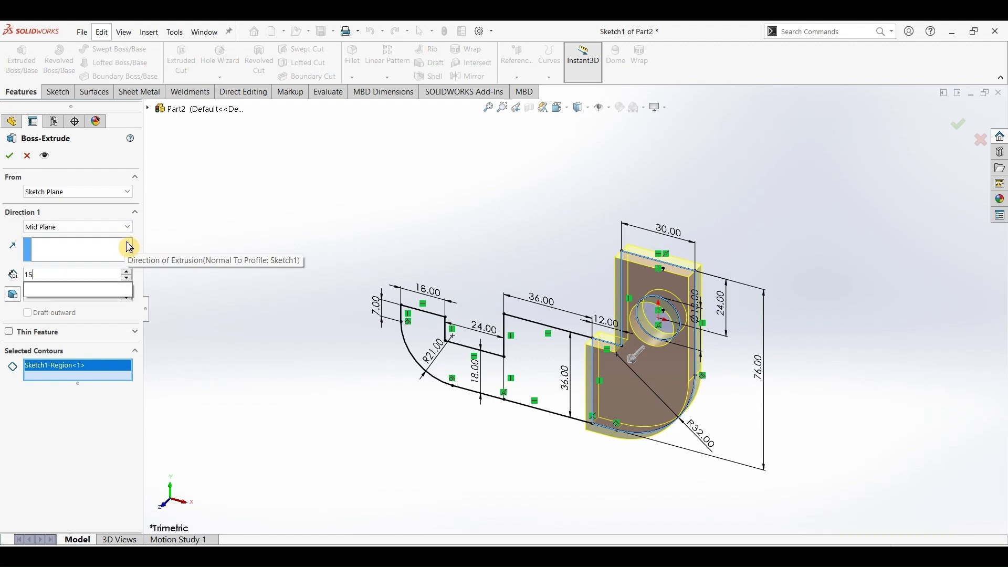
pyautogui.press('Return')
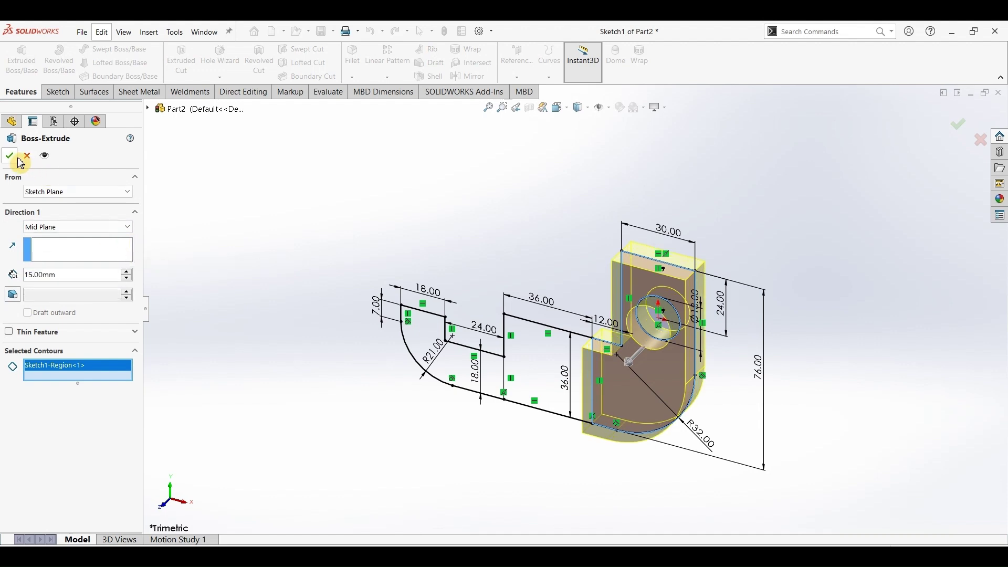
pyautogui.click(10, 156)
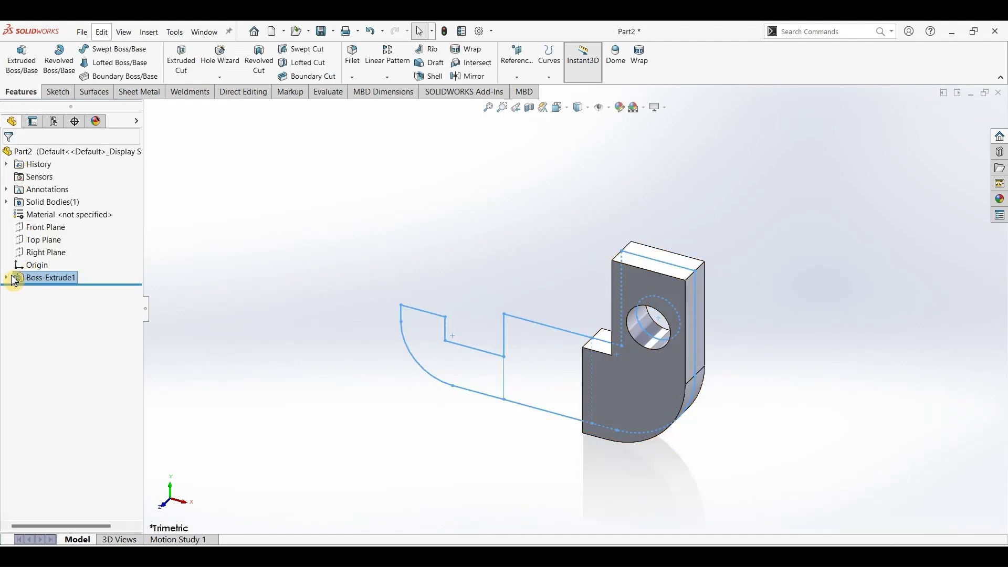
# - Reuse the profile sketch to extrude its middle rectangular region 24 mm Mid Plane, checking the depth against the Part202 drawing
pyautogui.click(7, 277)
pyautogui.click(46, 290)
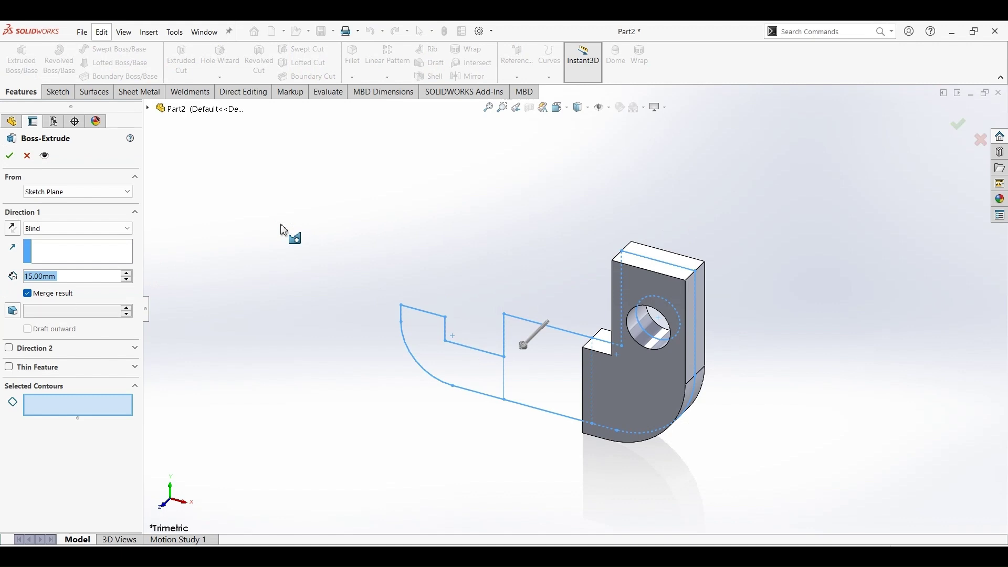
pyautogui.click(547, 403)
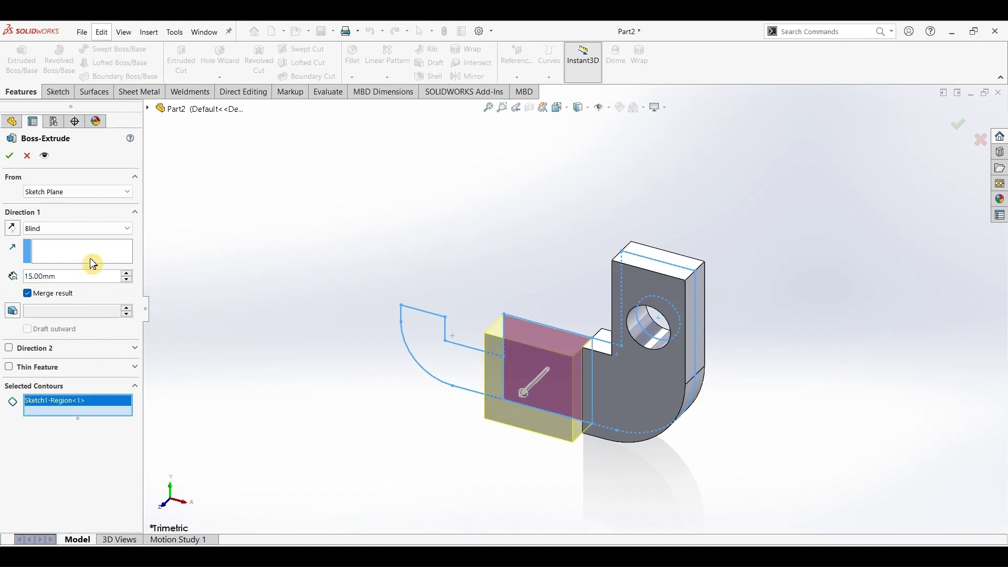
pyautogui.click(94, 230)
pyautogui.click(61, 295)
pyautogui.click(481, 557)
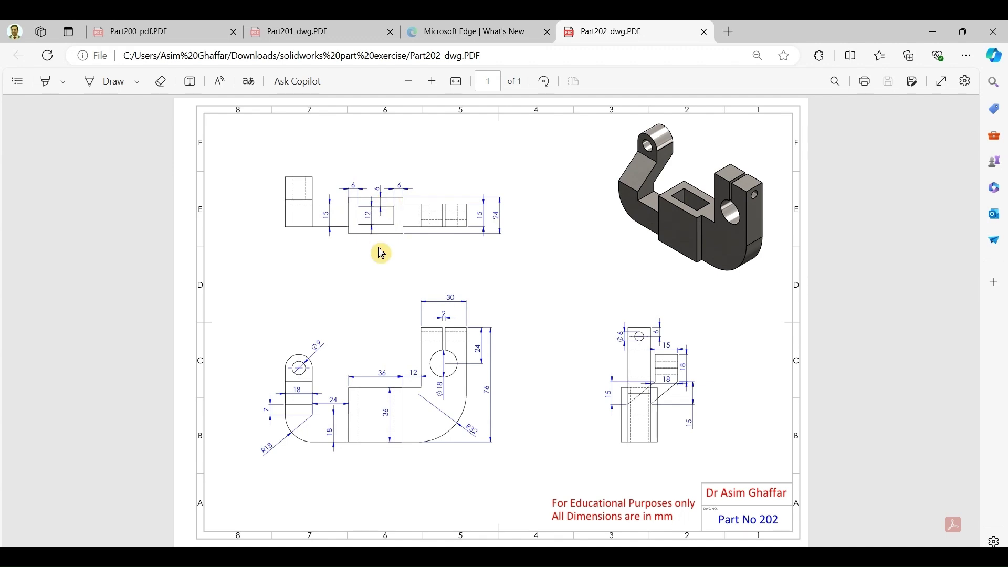
pyautogui.click(935, 42)
pyautogui.doubleClick(109, 277)
pyautogui.write('24')
pyautogui.press('Return')
pyautogui.click(10, 155)
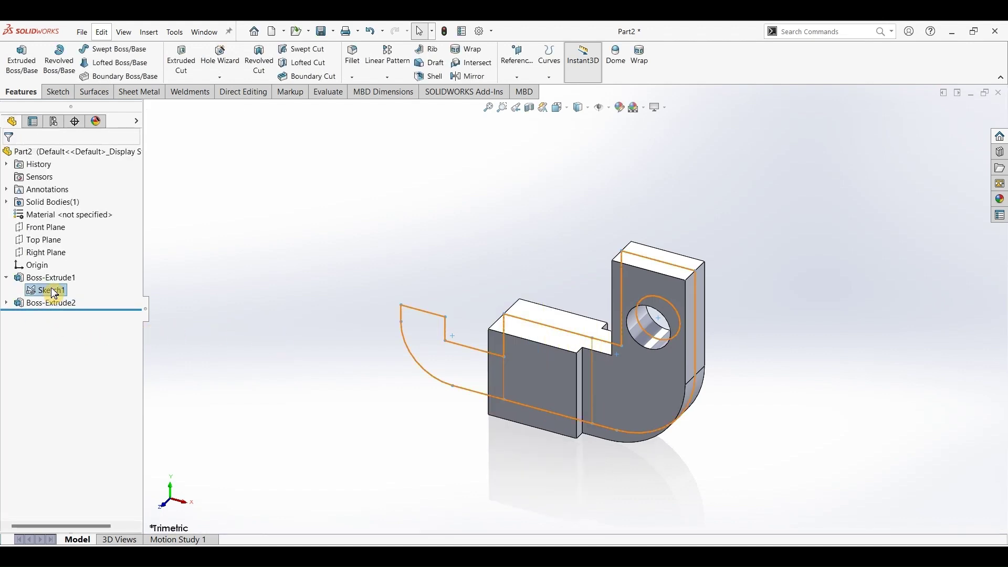
# - Extrude the profile sketch's end step region 15 mm Mid Plane, checking the depth against the Part202 drawing
pyautogui.click(47, 291)
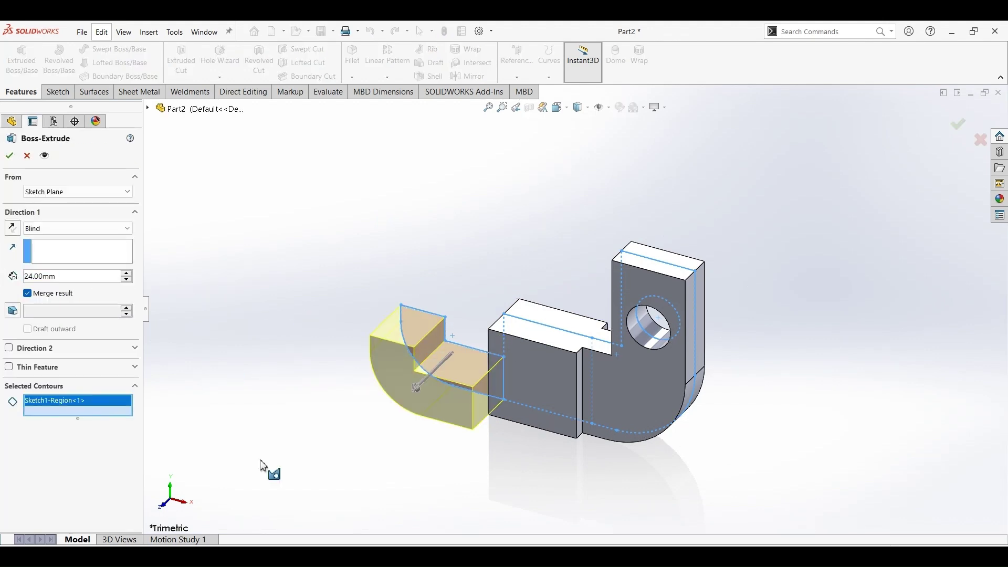
pyautogui.hotkey('alt', 'Tab')
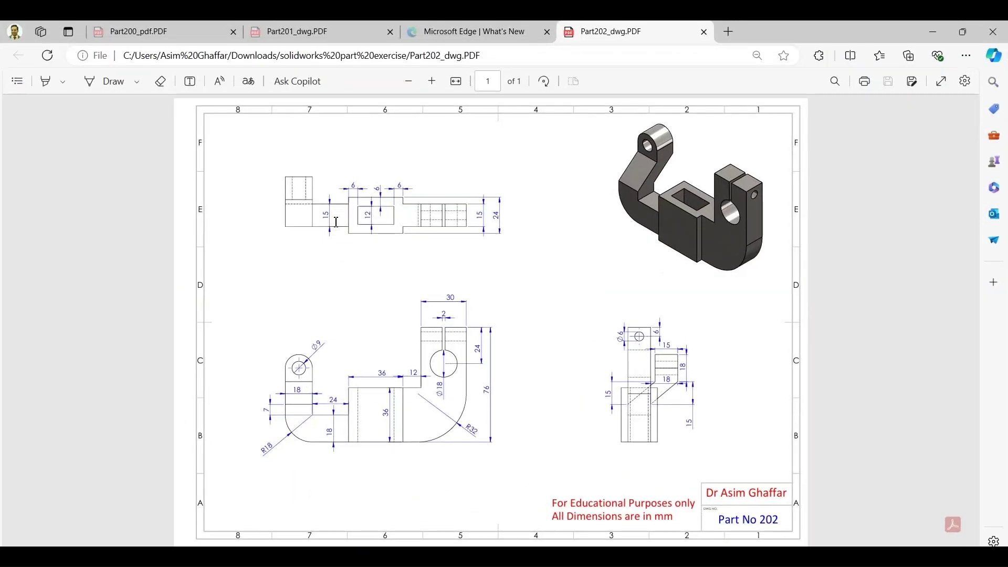
pyautogui.click(933, 33)
pyautogui.click(77, 227)
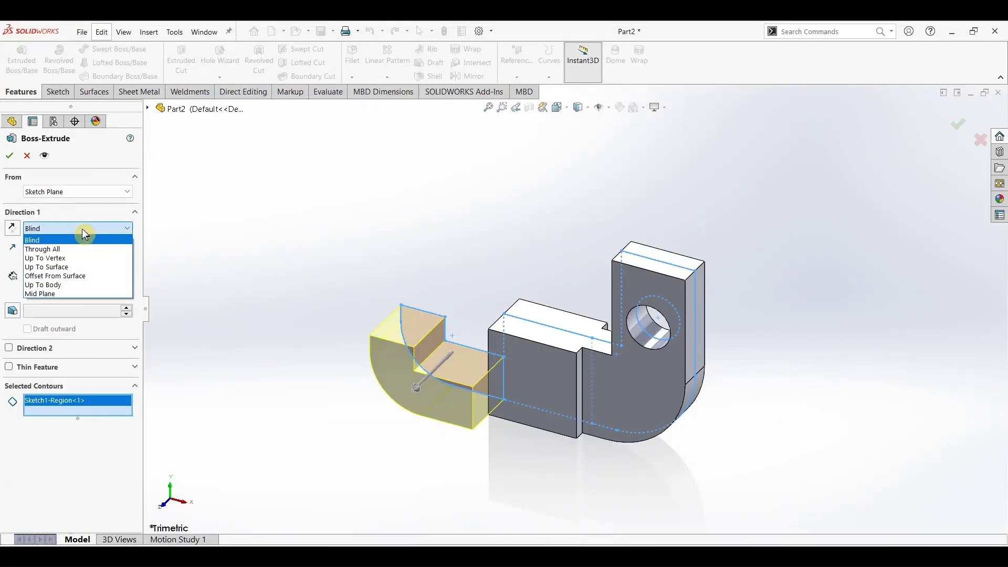
pyautogui.click(38, 289)
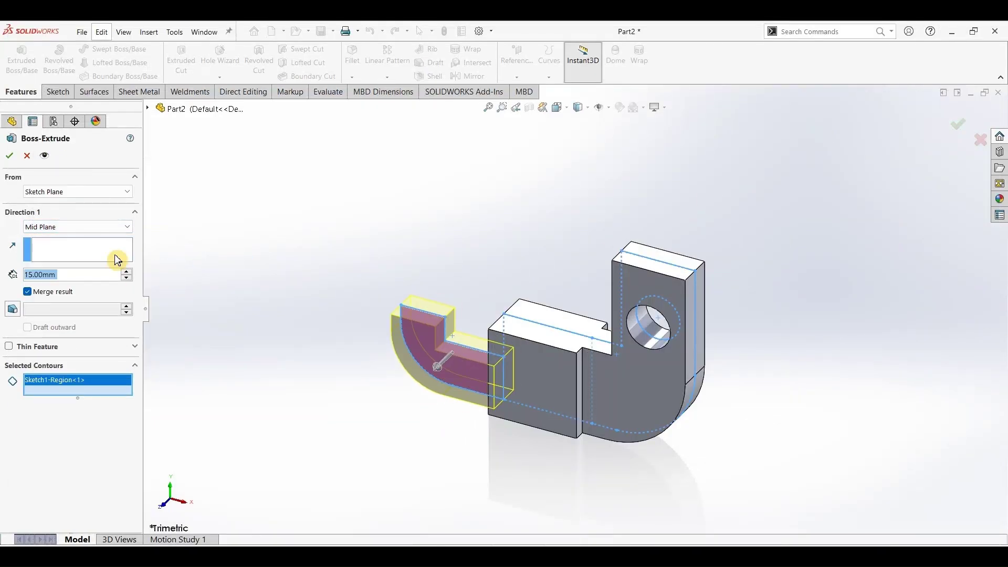
pyautogui.click(9, 155)
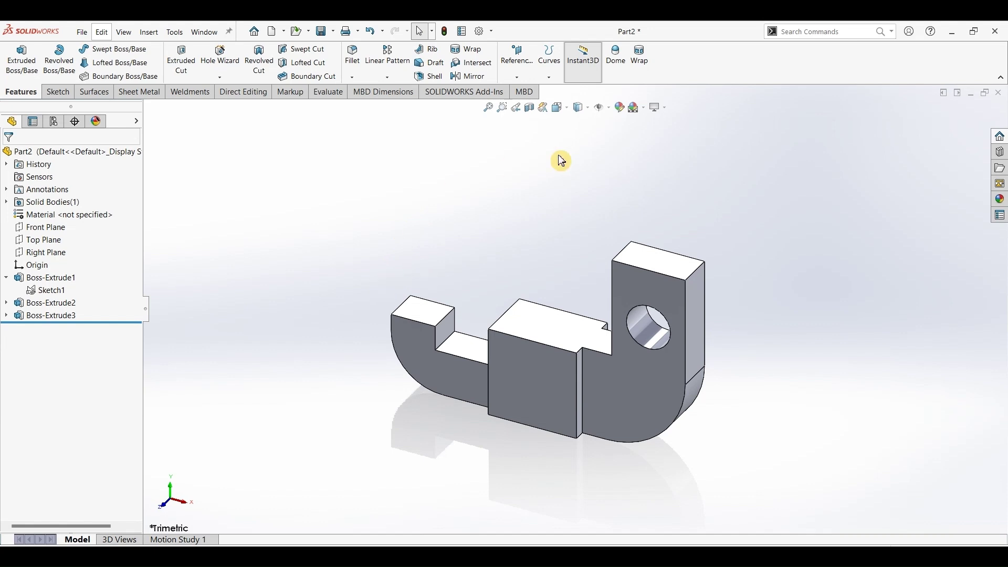
# - Sketch a rectangle about 12 mm by 23.5 mm on the upright's front face, from above its top edge into the hole
pyautogui.click(623, 292)
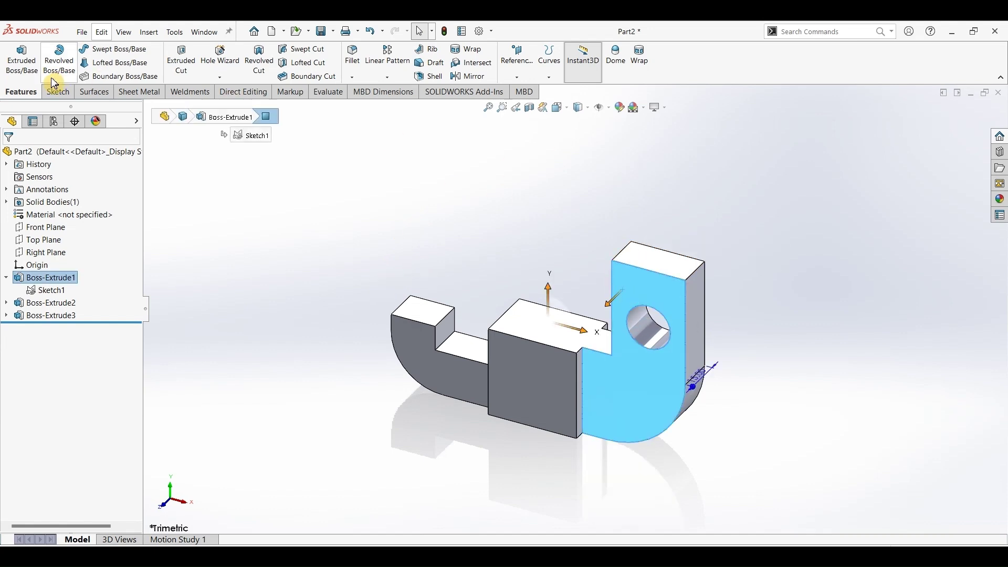
pyautogui.click(57, 92)
pyautogui.click(17, 57)
pyautogui.click(100, 63)
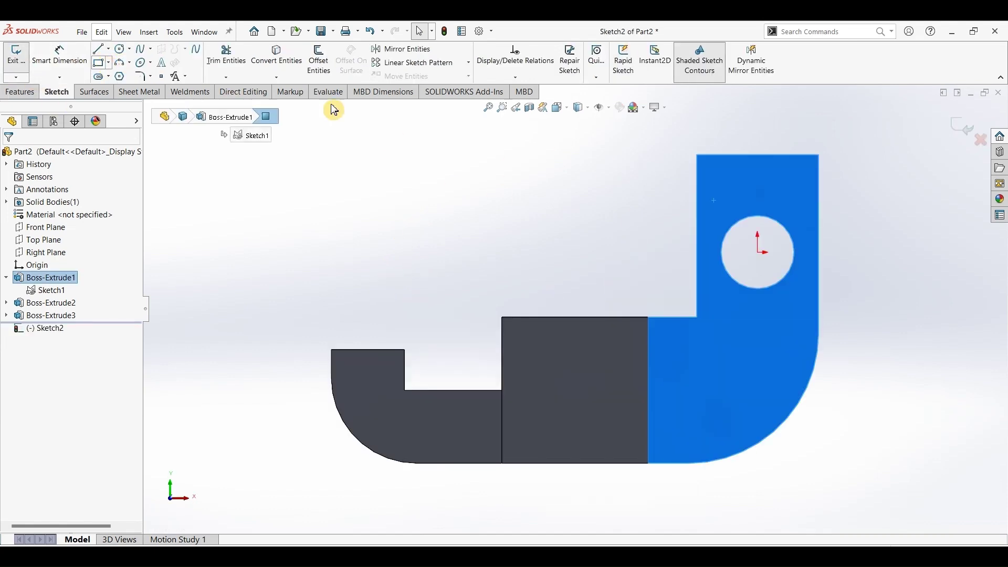
pyautogui.click(731, 140)
pyautogui.click(781, 235)
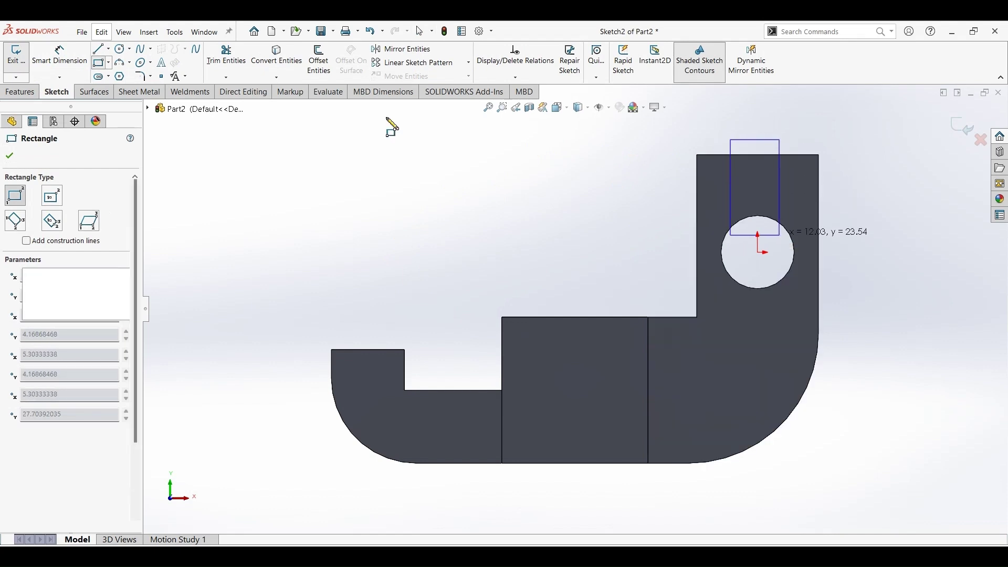
# - Dimension the slot rectangle's top edge and set its width to 2 mm
pyautogui.click(59, 58)
pyautogui.click(758, 146)
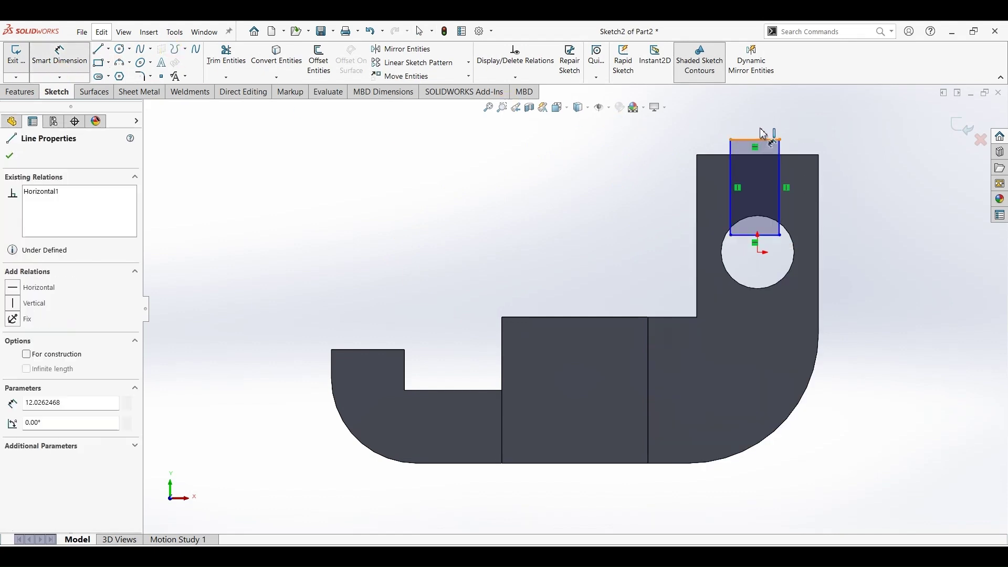
pyautogui.click(869, 127)
pyautogui.write('2')
pyautogui.press('Return')
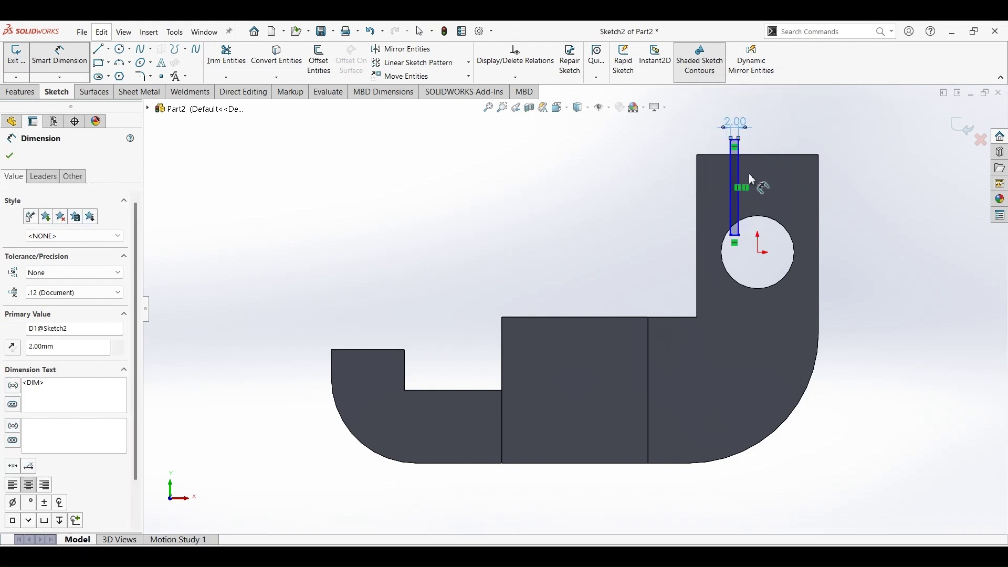
pyautogui.press('Escape')
pyautogui.press('Escape')
# - Align the midpoint of the slot rectangle's top edge with the origin using a Vertical relation
pyautogui.scroll(-5, 742, 156)
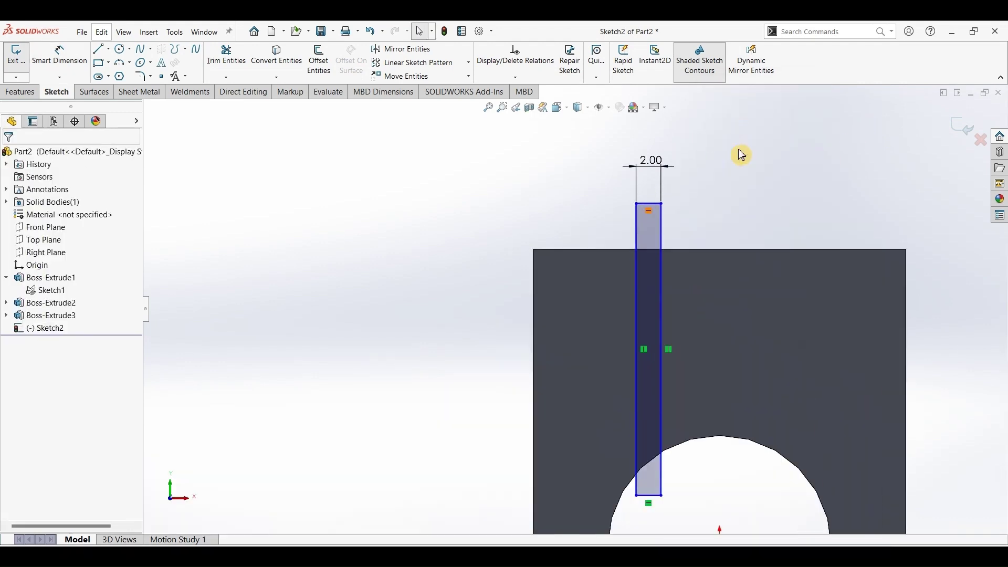
pyautogui.click(651, 209)
pyautogui.scroll(3, 713, 338)
pyautogui.scroll(-4, 653, 378)
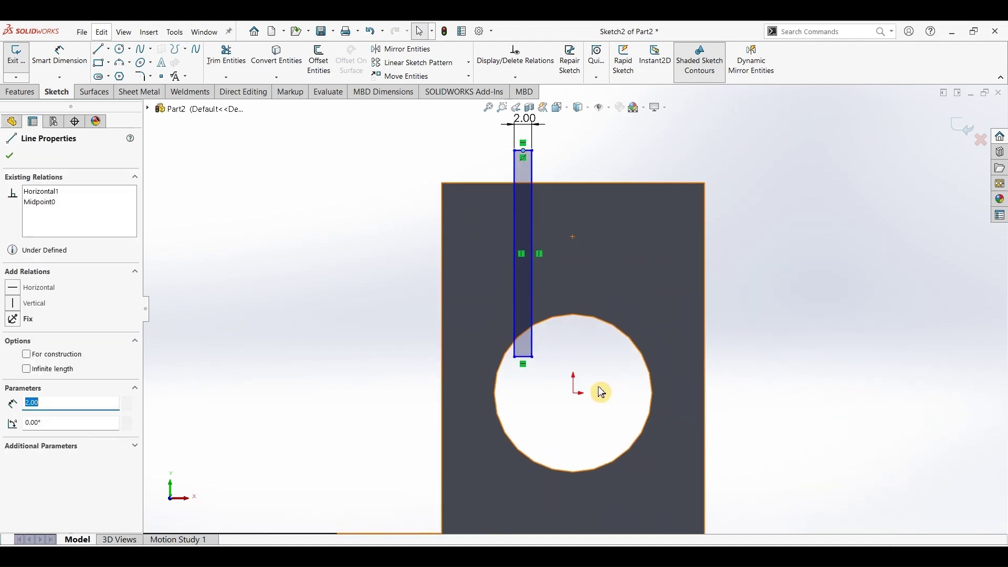
pyautogui.keyDown('ctrl'); pyautogui.click(574, 393); pyautogui.keyUp('ctrl')
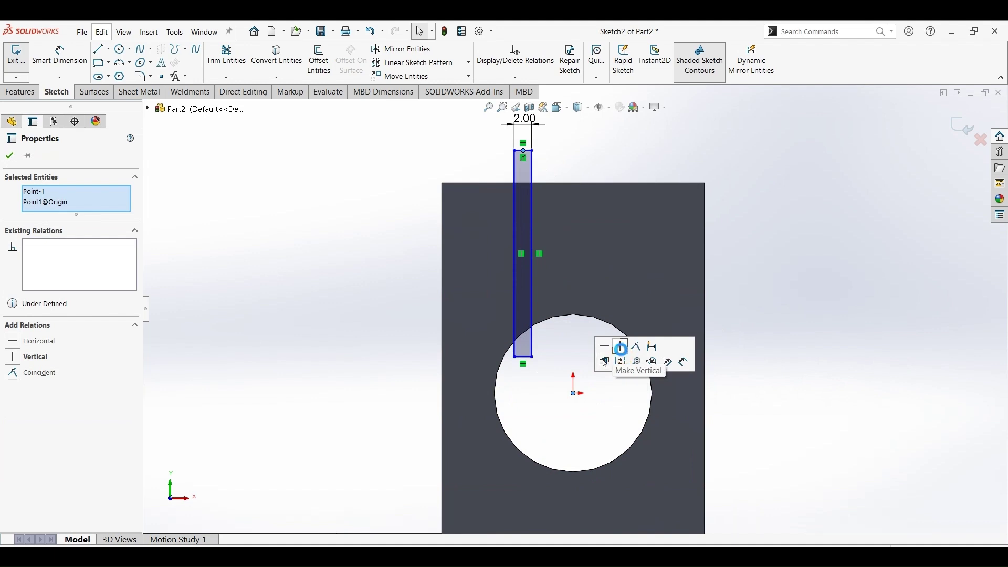
pyautogui.click(623, 354)
# - Cut the 2 mm slot sketch Through All with Extruded Cut
pyautogui.click(26, 95)
pyautogui.click(163, 72)
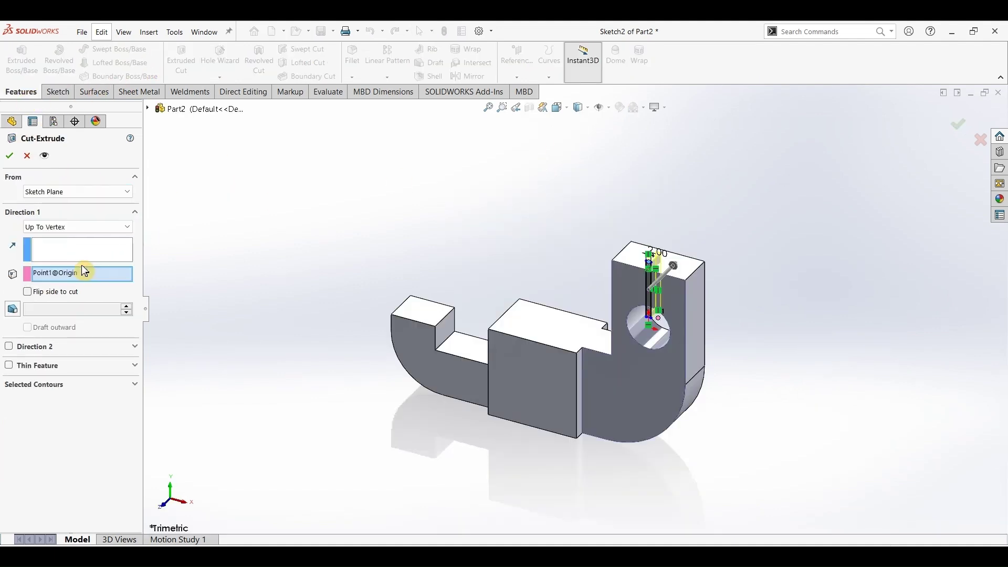
pyautogui.click(76, 230)
pyautogui.click(47, 248)
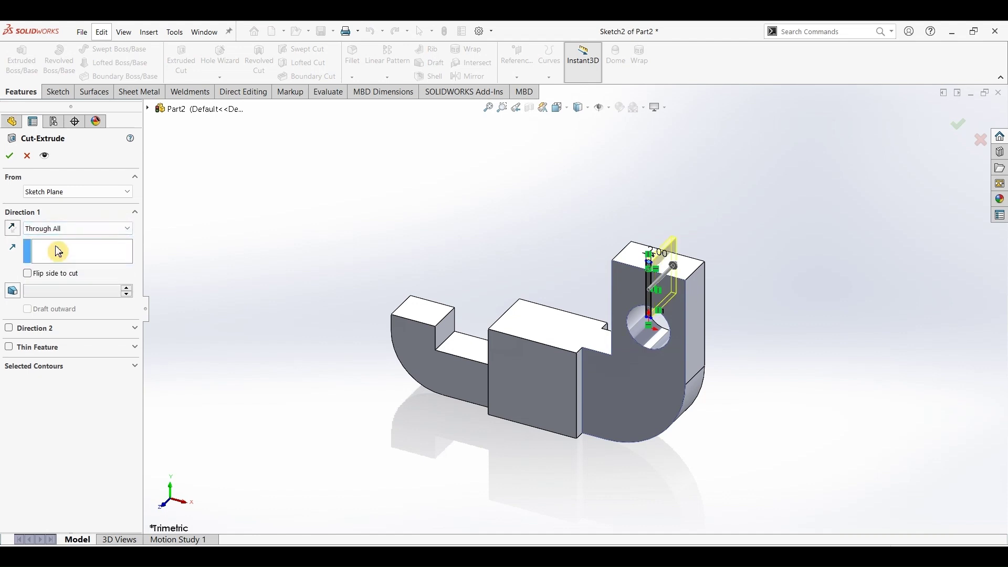
pyautogui.rightClick(458, 167)
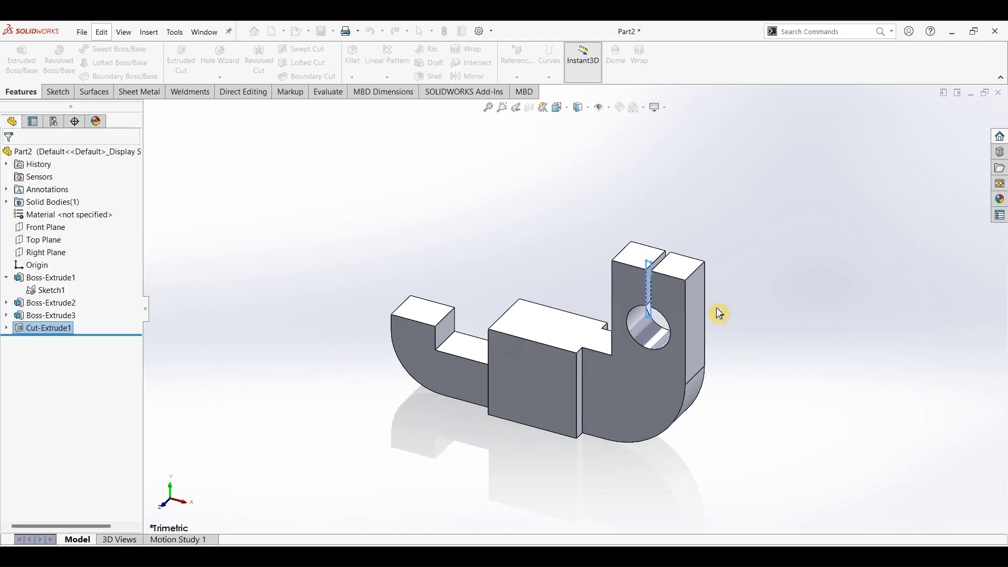
# - Sketch a corner rectangle about 16.5 mm by 11 mm on the top face of the central block
pyautogui.click(545, 329)
pyautogui.click(63, 99)
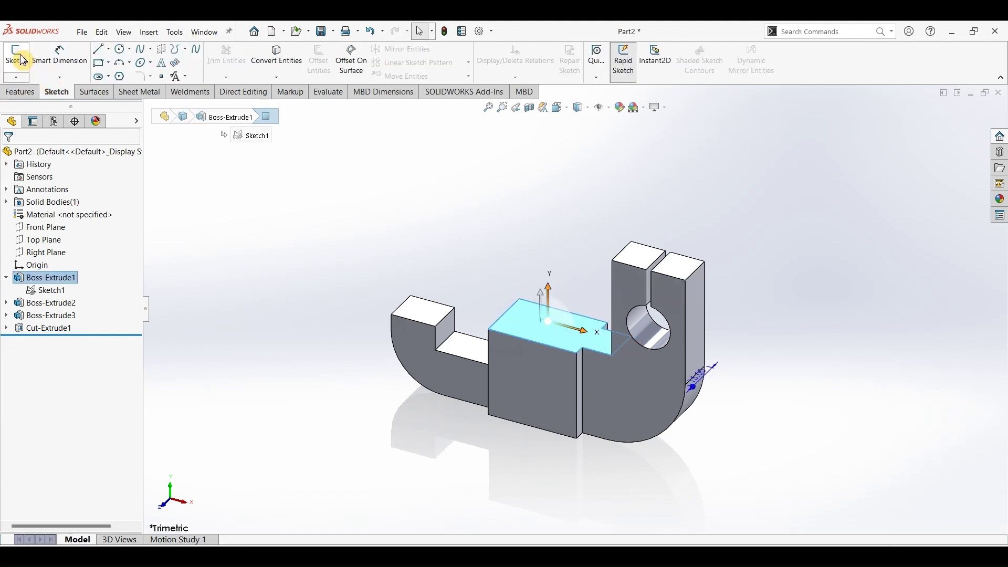
pyautogui.click(16, 57)
pyautogui.click(108, 67)
pyautogui.click(539, 283)
pyautogui.click(607, 329)
# - Dimension the spacing between the rectangle's two long sides as 12 mm
pyautogui.click(60, 58)
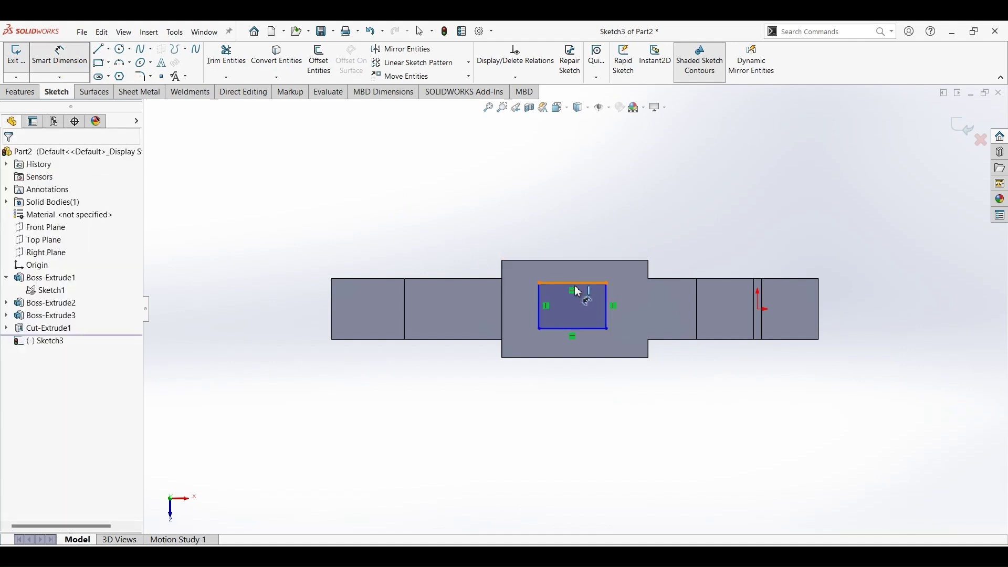
pyautogui.click(607, 321)
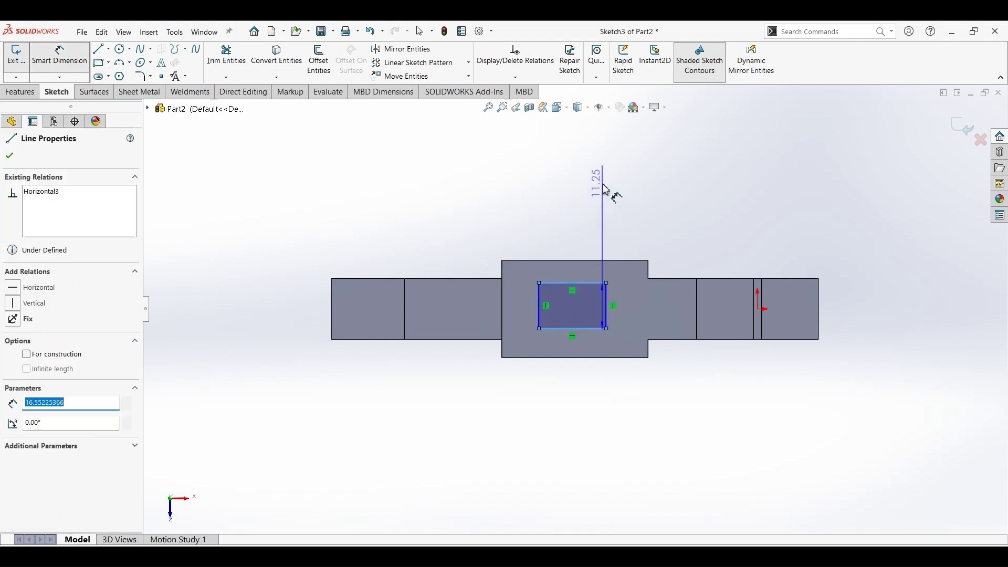
pyautogui.click(608, 190)
pyautogui.write('12')
pyautogui.press('Return')
# - Set the distance from the block's rear long edge to the rectangle's nearest side to 6 mm
pyautogui.click(578, 261)
pyautogui.click(576, 281)
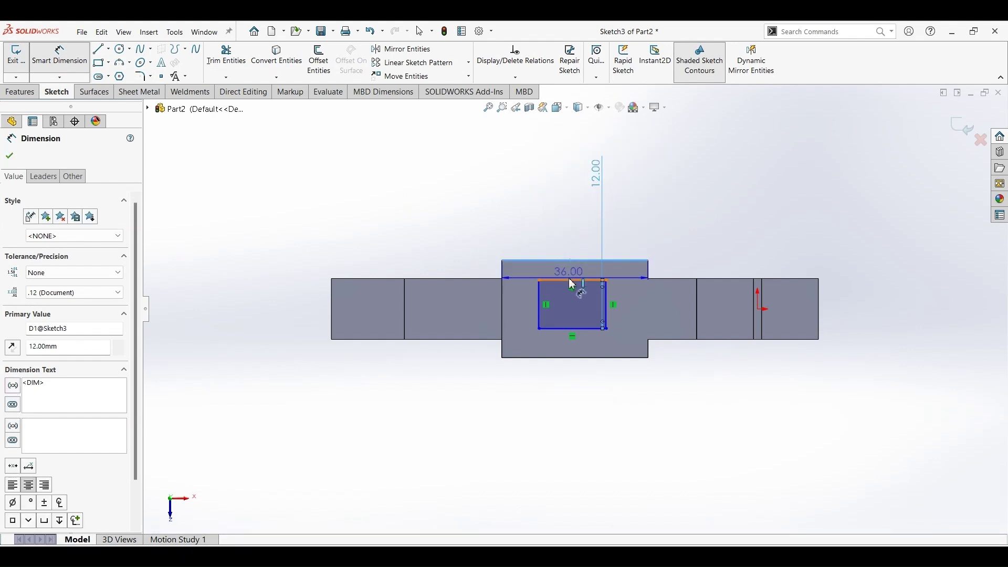
pyautogui.click(607, 231)
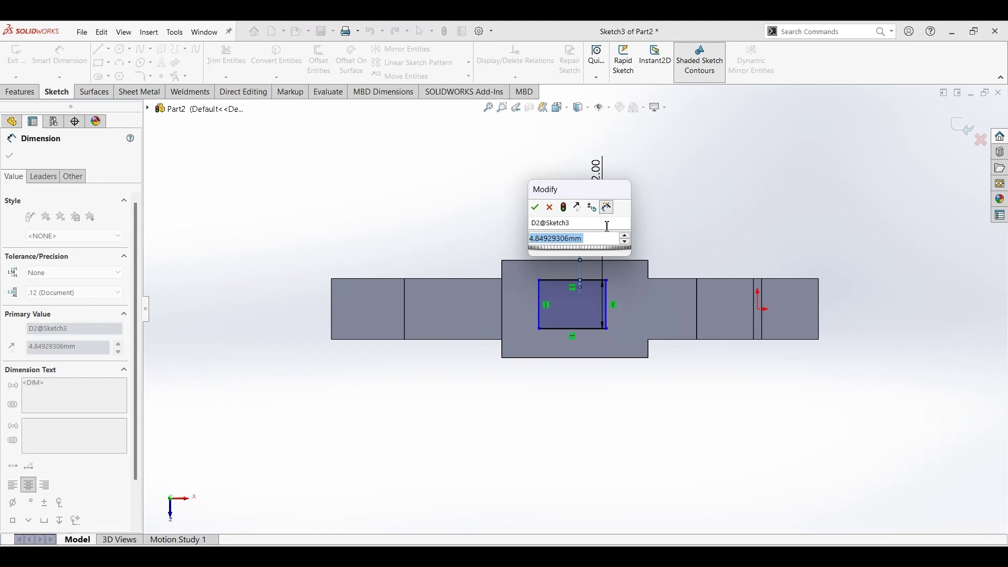
pyautogui.write('6')
pyautogui.press('Return')
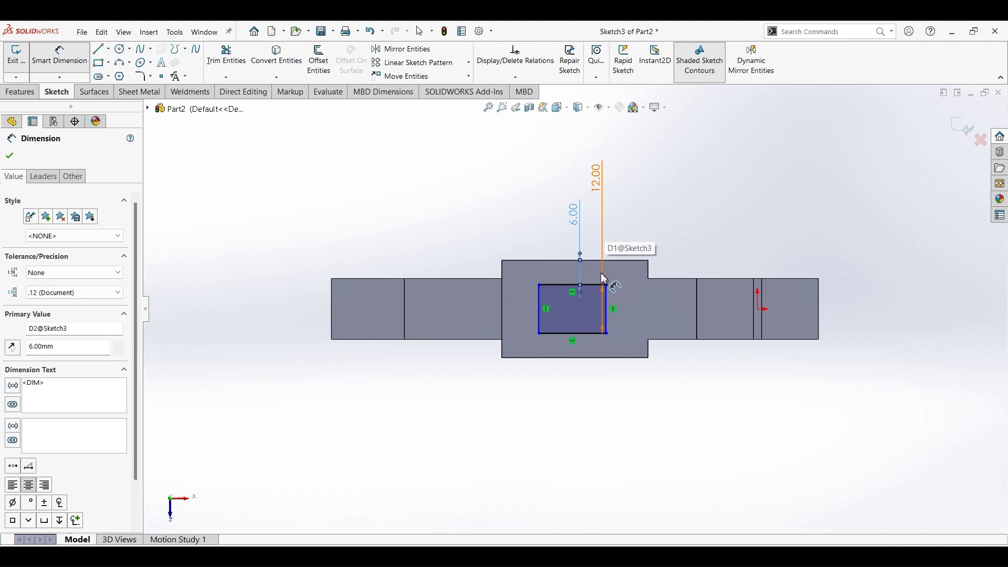
# - Set the rectangle's two short sides 6 mm from the central block's adjacent end edges
pyautogui.click(538, 304)
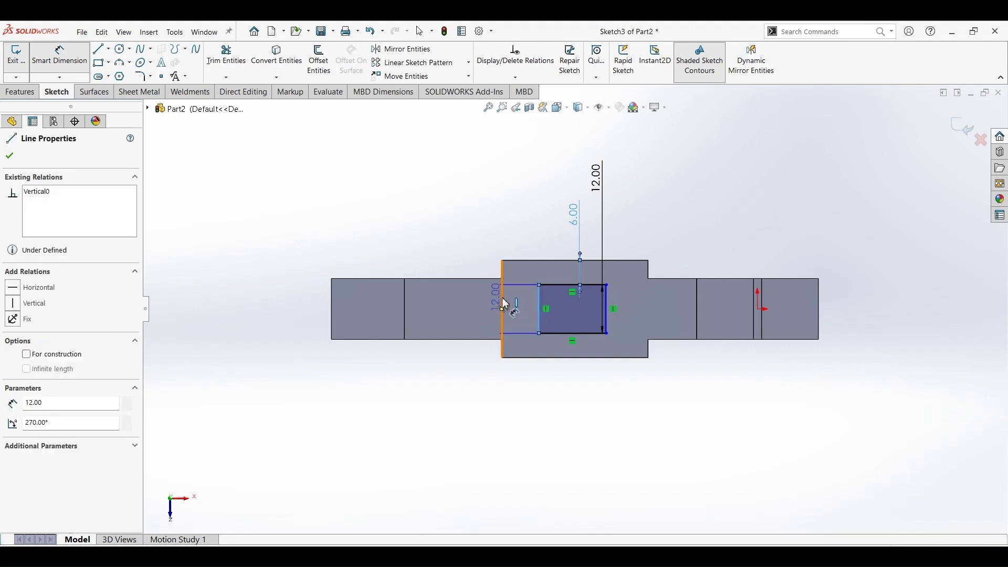
pyautogui.click(503, 300)
pyautogui.click(529, 244)
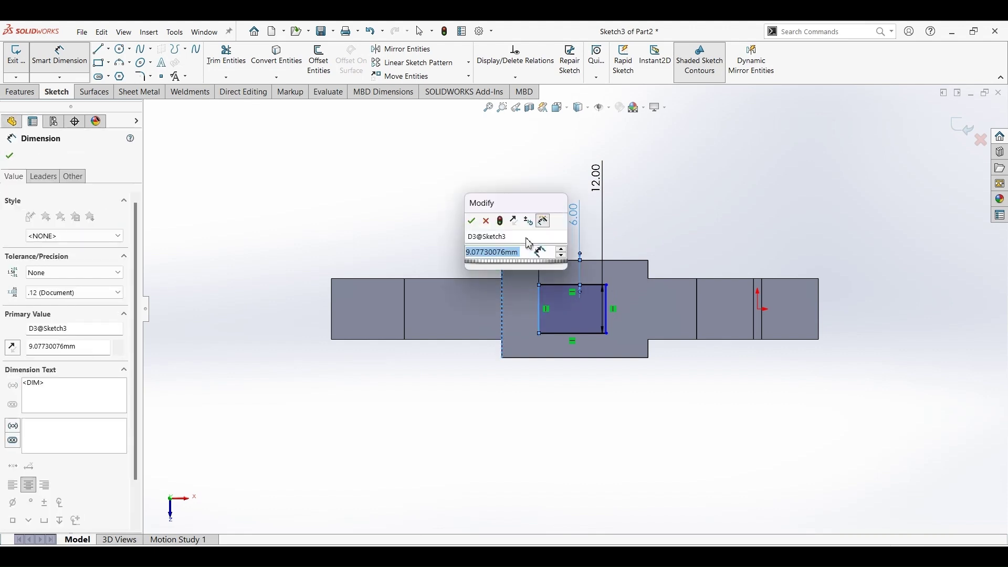
pyautogui.click(530, 244)
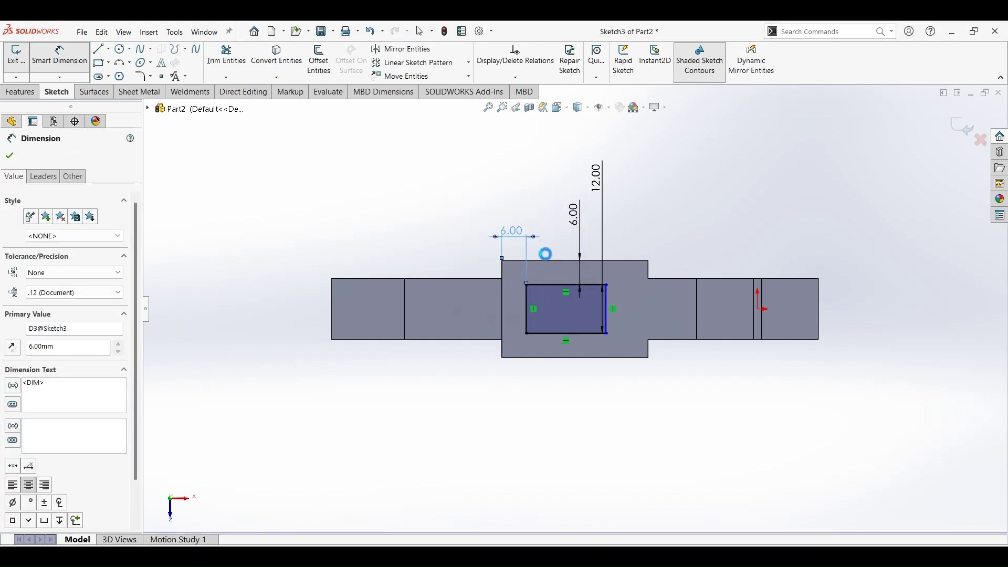
pyautogui.click(647, 282)
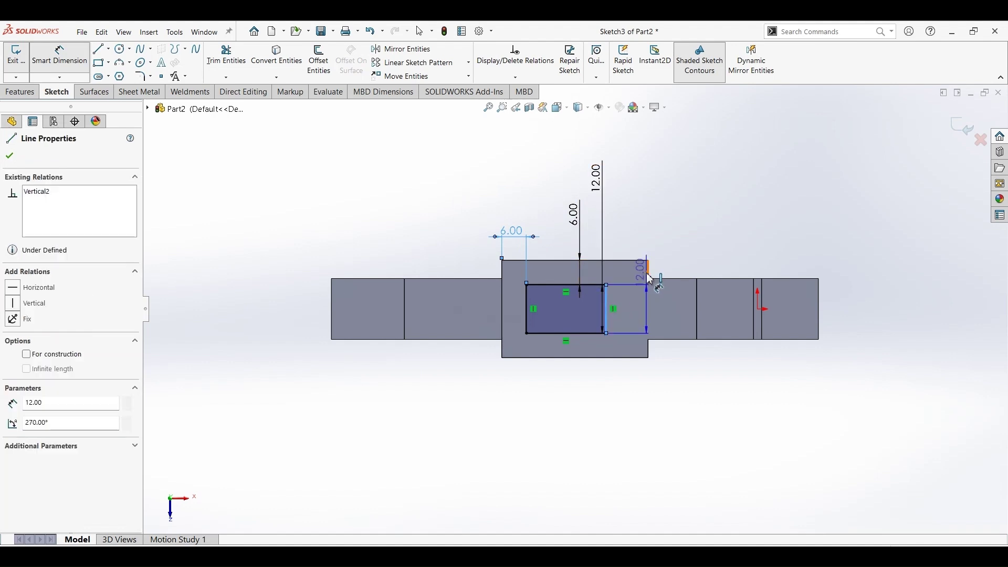
pyautogui.click(654, 277)
pyautogui.click(647, 388)
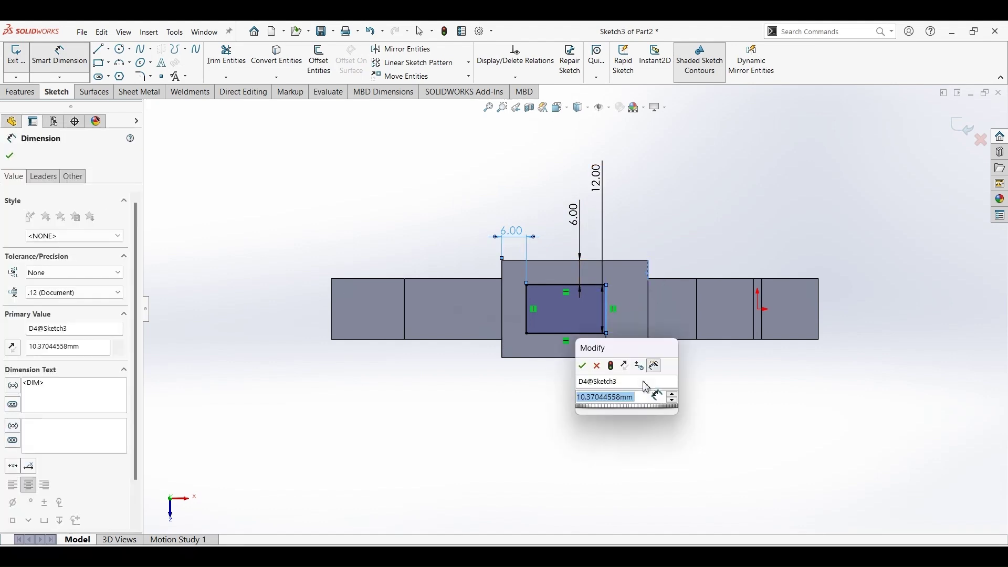
pyautogui.write('6')
pyautogui.press('Return')
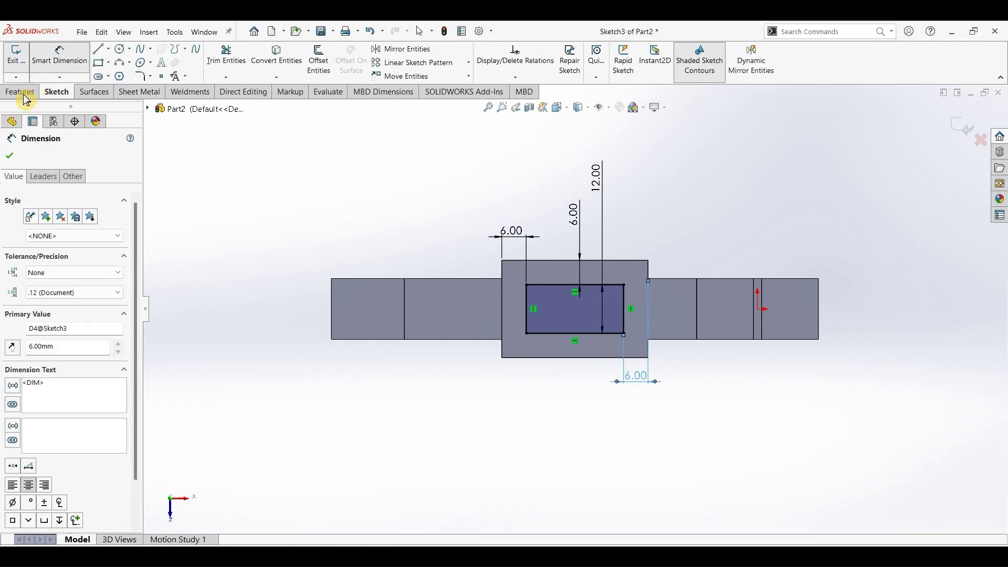
# - Cut the rectangle Through All with Extruded Cut to make the pocket through the central block, and show the part in isometric view
pyautogui.click(21, 92)
pyautogui.click(181, 68)
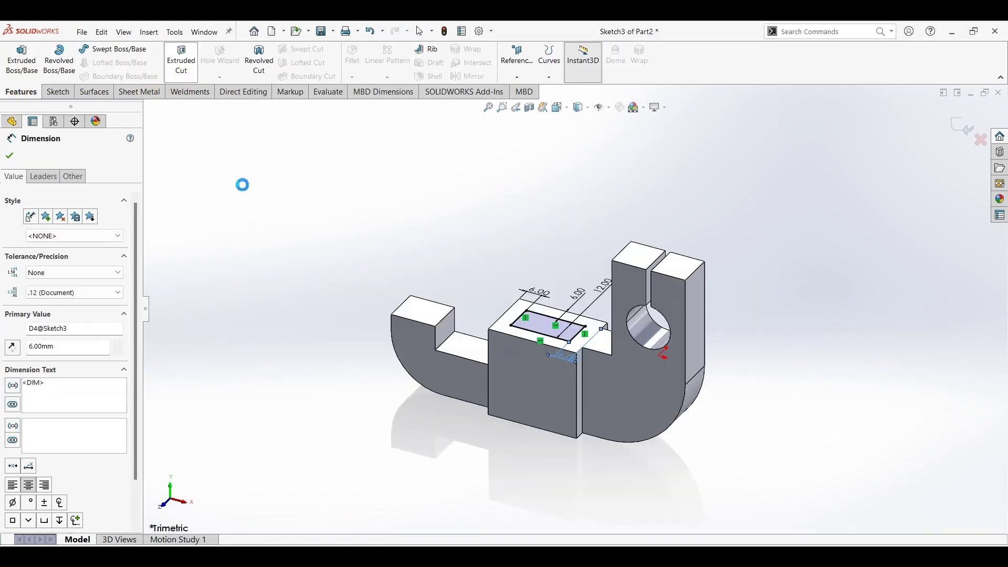
pyautogui.click(78, 229)
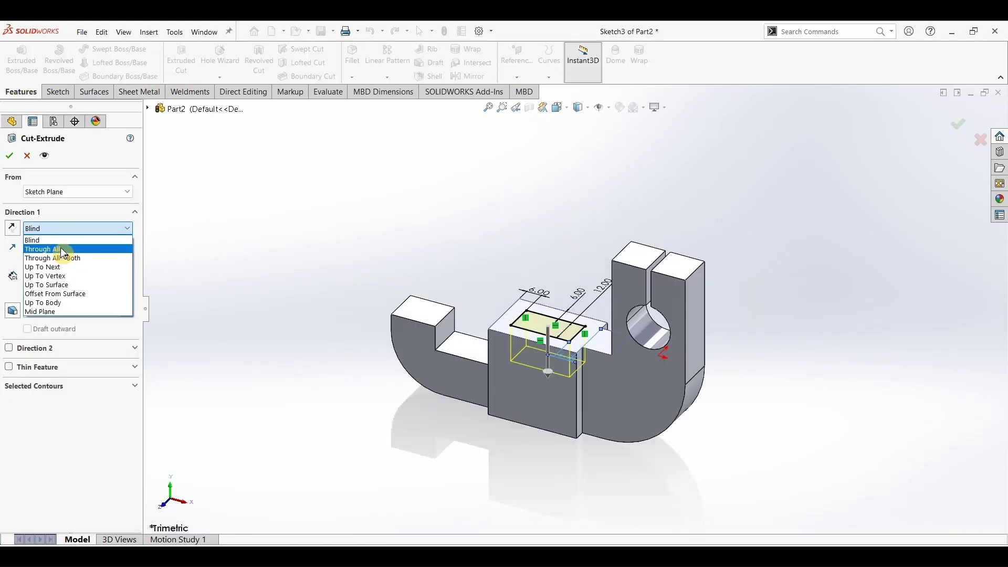
pyautogui.click(50, 249)
pyautogui.click(9, 156)
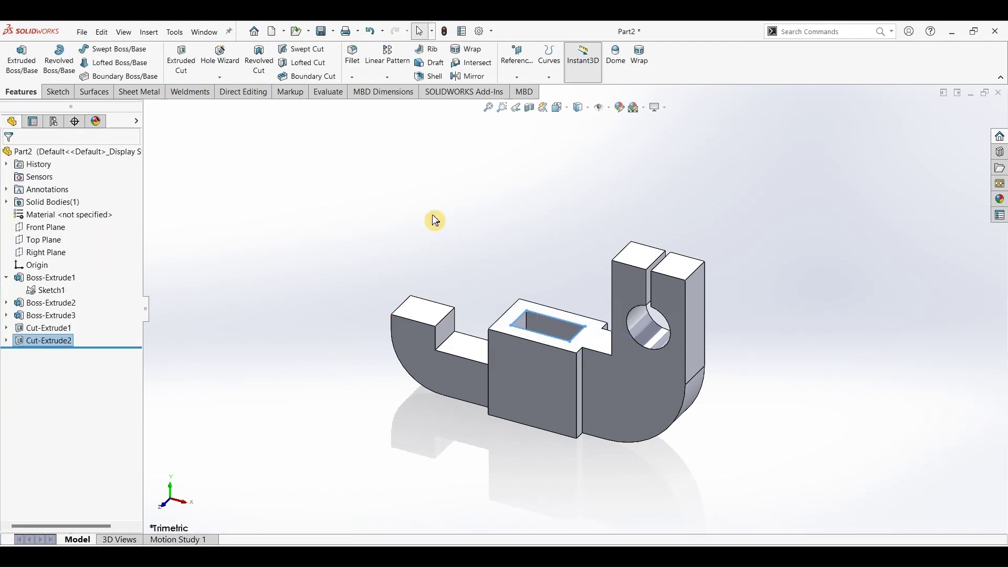
pyautogui.moveTo(434, 219); pyautogui.dragTo(427, 265, button='middle')
pyautogui.hotkey('ctrl', '7')
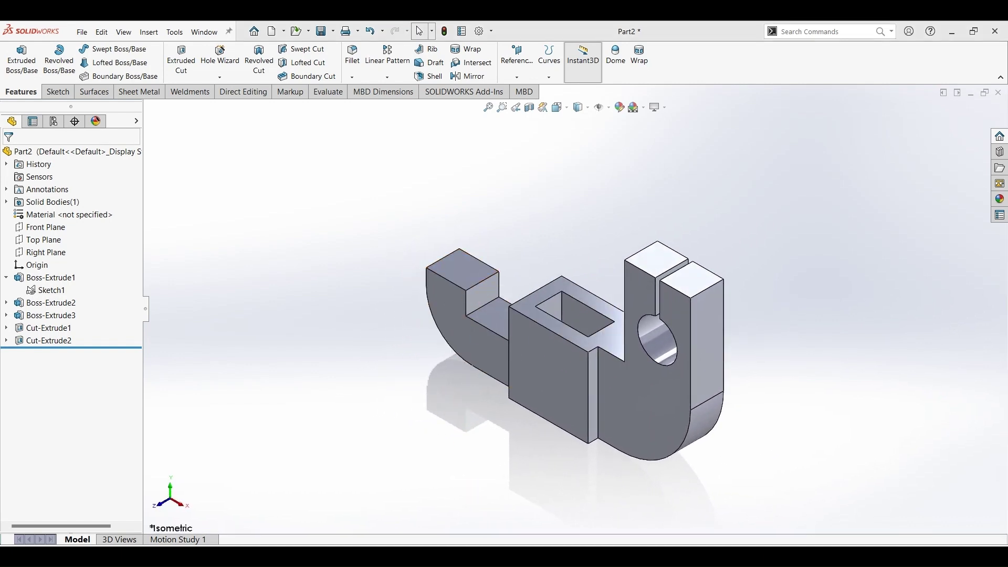
# - Check the slanted arm on the Part202 drawing and start a sketch on the end step's flat outer end face
pyautogui.hotkey('alt', 'Tab')
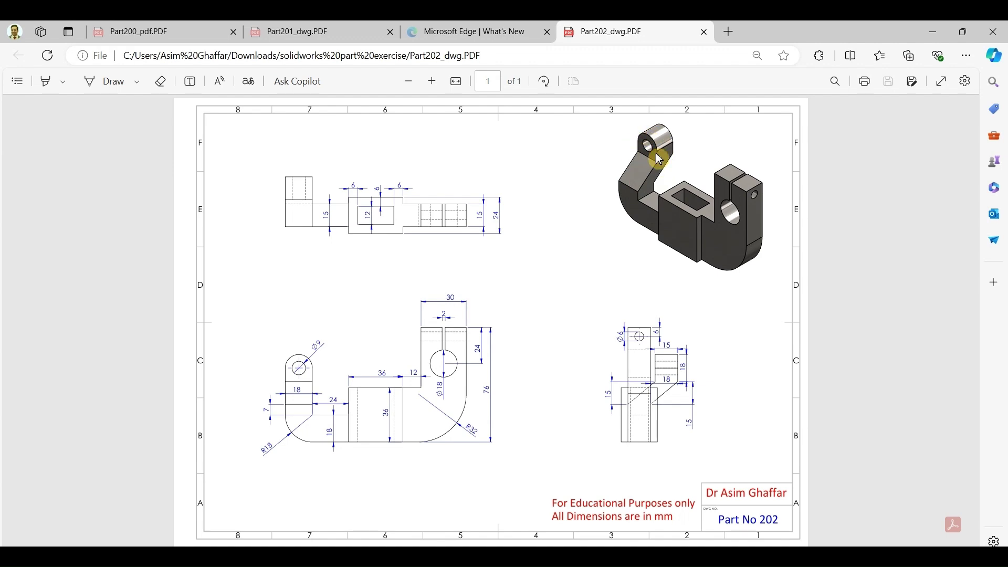
pyautogui.click(933, 31)
pyautogui.moveTo(332, 274); pyautogui.dragTo(417, 304, button='middle')
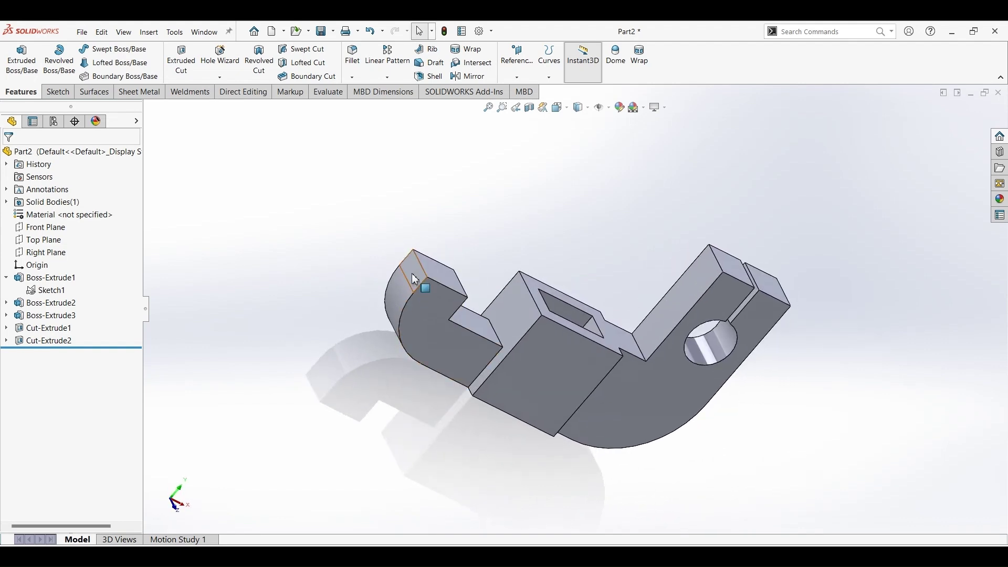
pyautogui.click(414, 279)
pyautogui.click(57, 92)
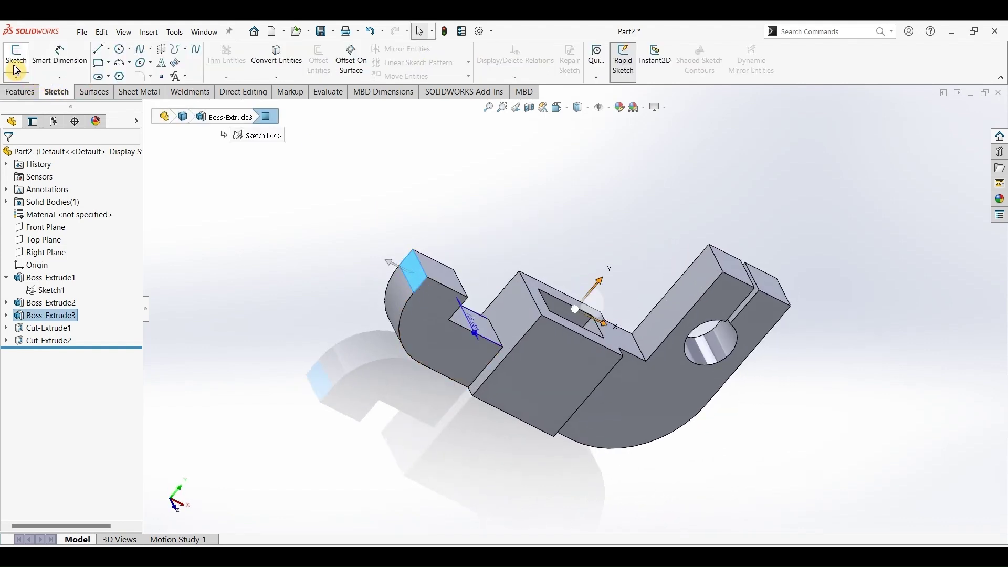
pyautogui.click(16, 71)
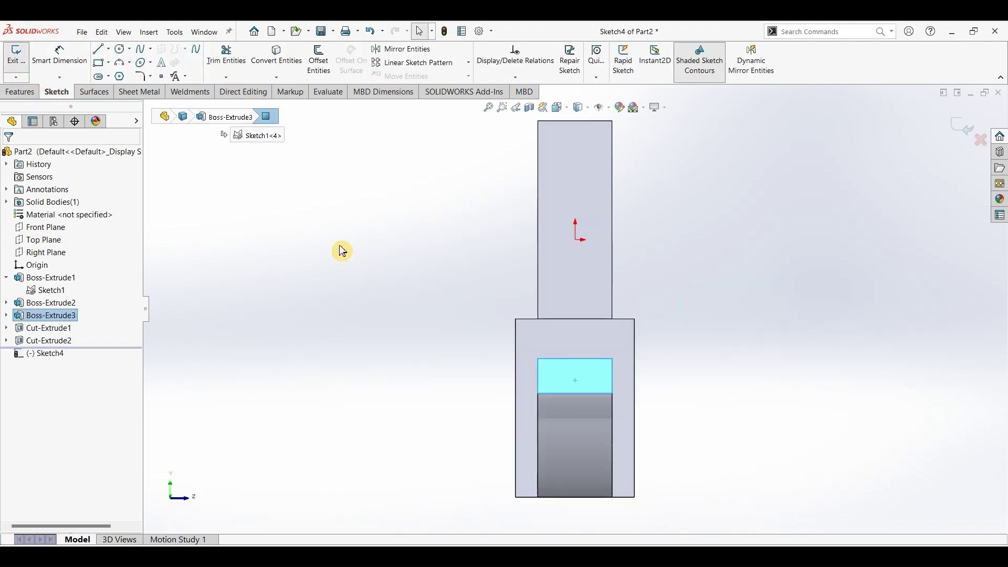
# - Draw a closed slanted four-sided line profile about 28 mm high, with its base along the face's top edge and an upper edge about 15 mm long
pyautogui.click(100, 49)
pyautogui.click(612, 359)
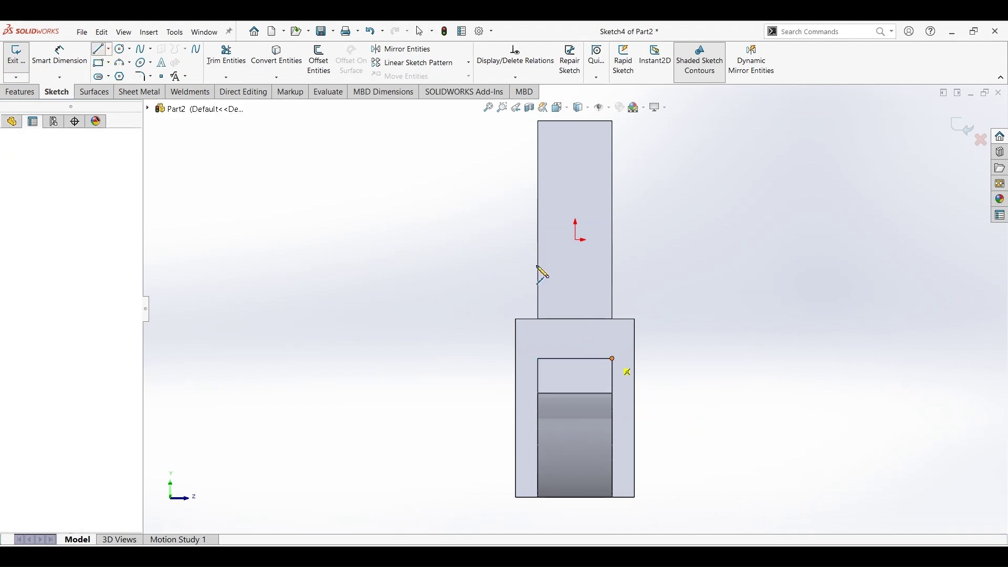
pyautogui.click(499, 219)
pyautogui.click(424, 219)
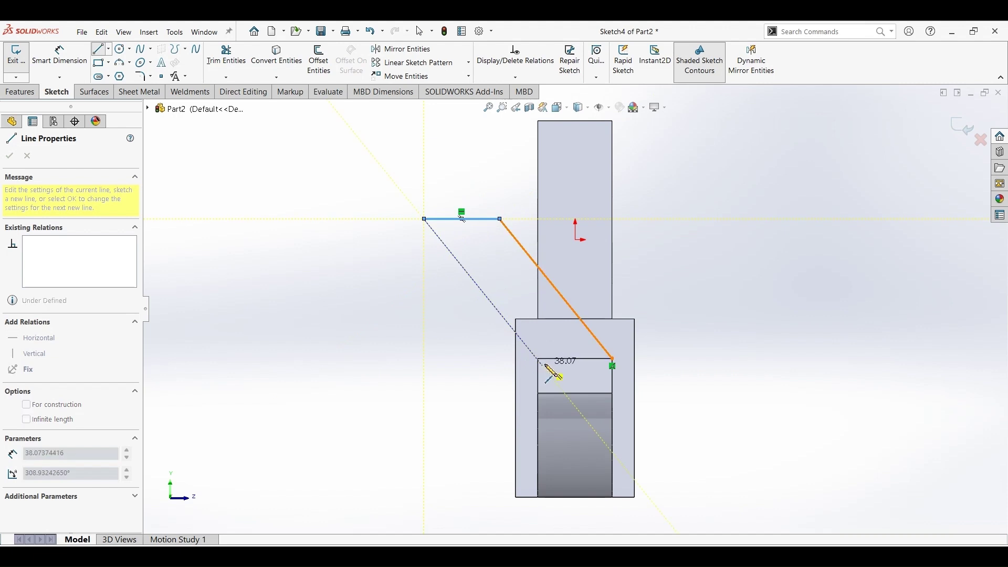
pyautogui.click(539, 359)
pyautogui.click(613, 359)
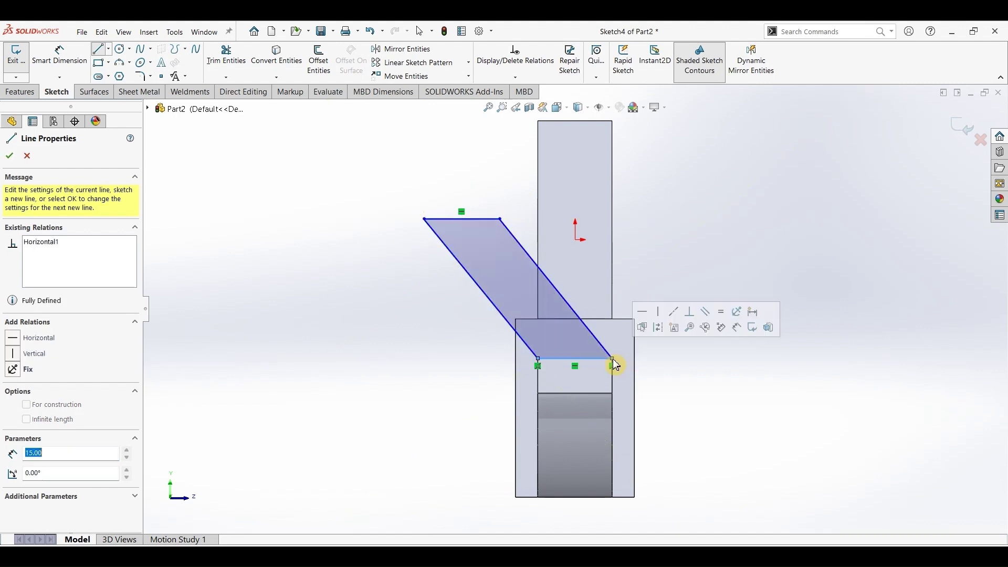
# - Set the slanted profile's vertical height to 15 mm
pyautogui.click(60, 56)
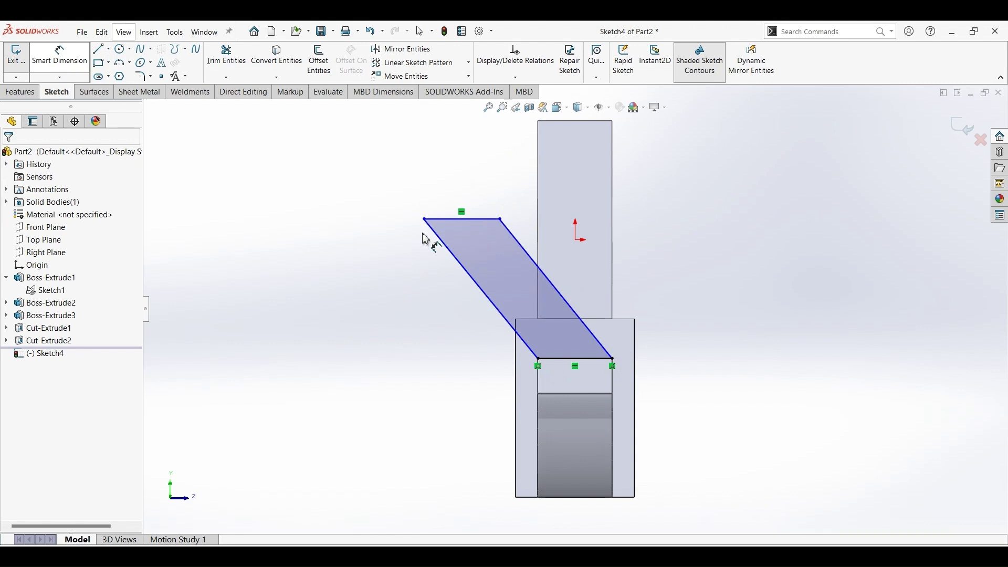
pyautogui.click(451, 253)
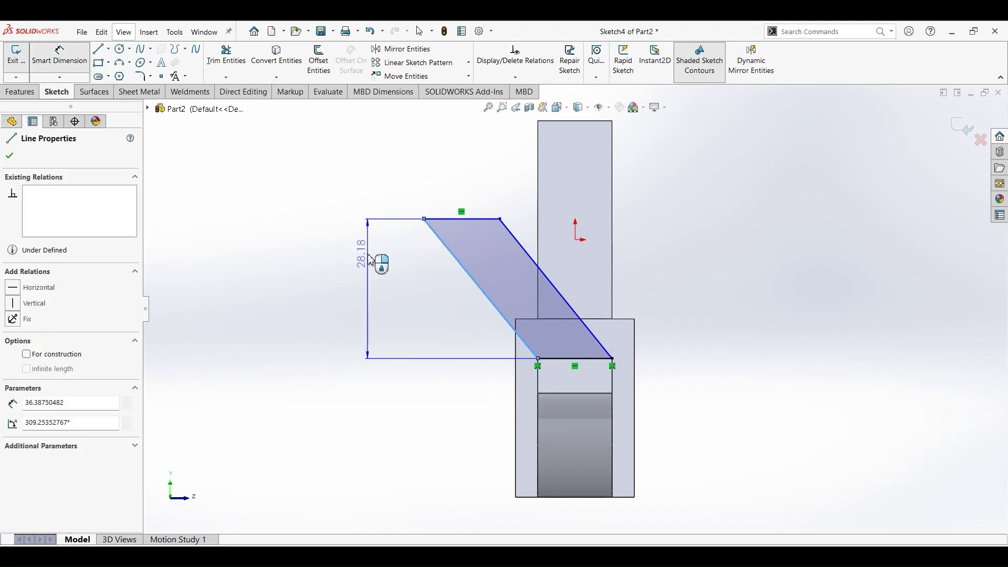
pyautogui.click(370, 261)
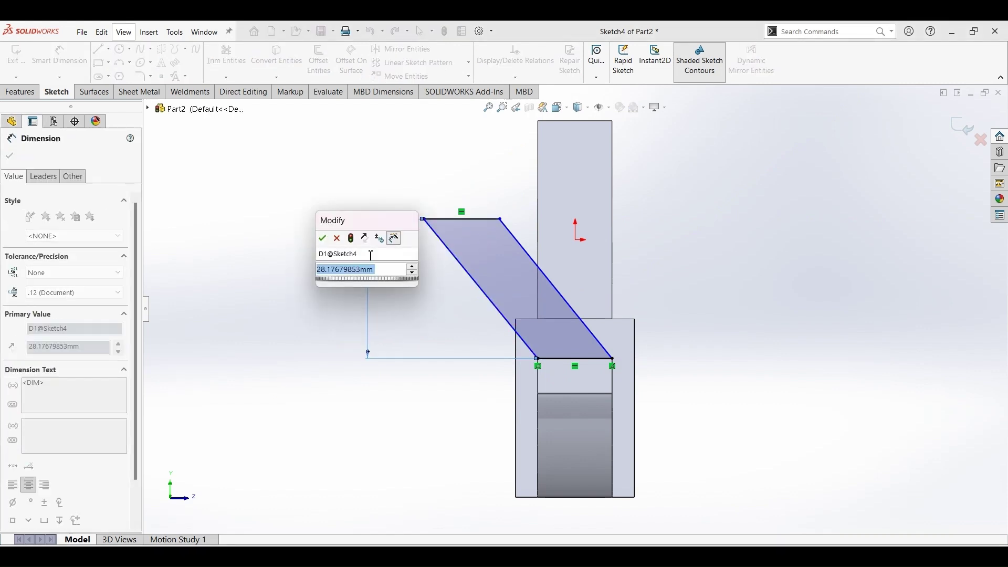
pyautogui.write('15')
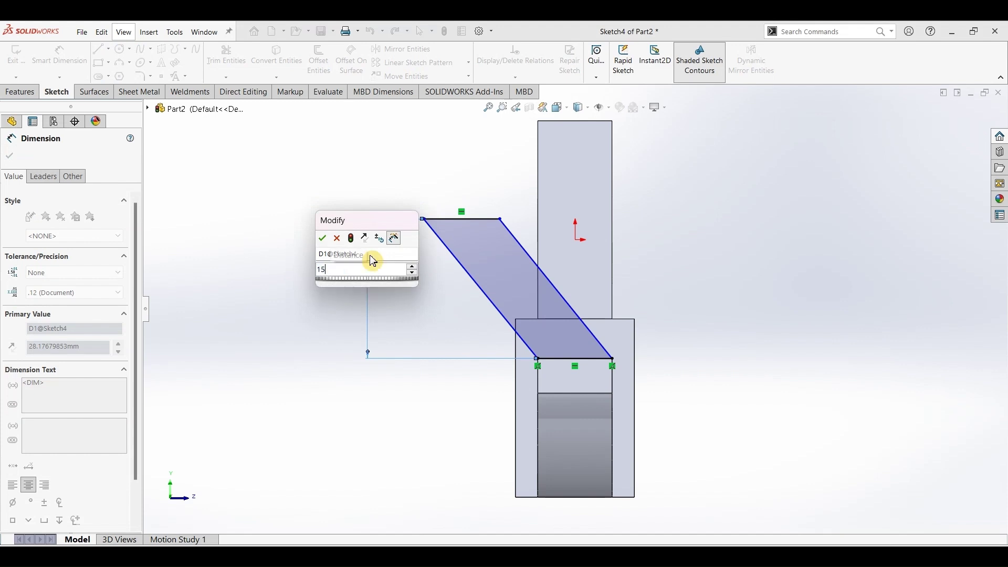
pyautogui.press('Return')
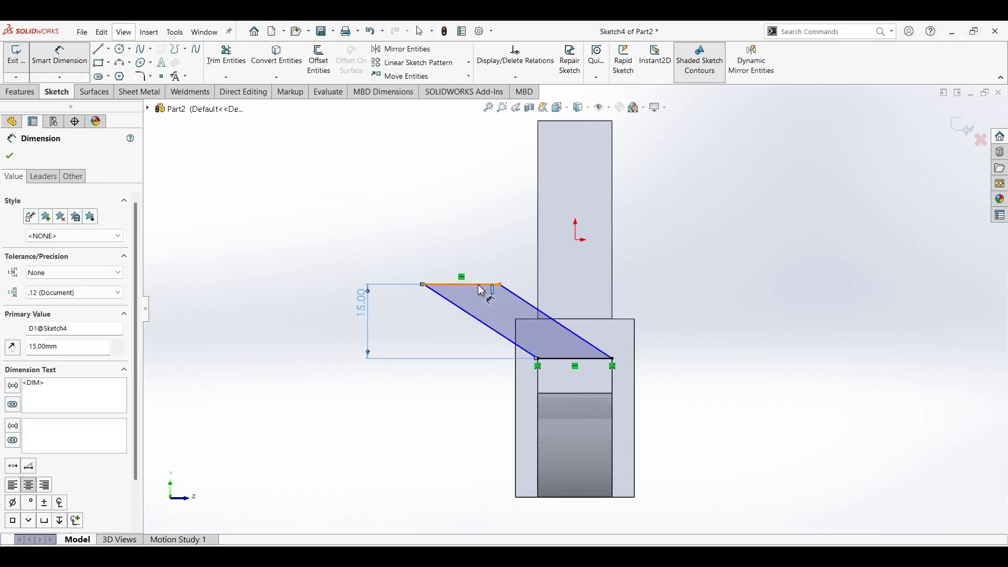
# - Set the length of the slanted profile's upper edge to 15 mm
pyautogui.click(471, 262)
pyautogui.click(472, 263)
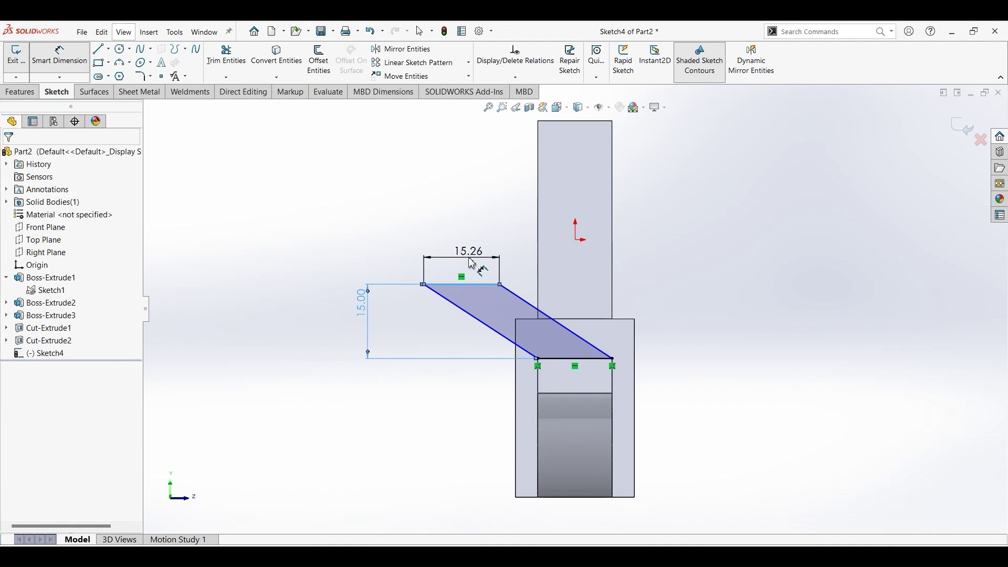
pyautogui.click(513, 263)
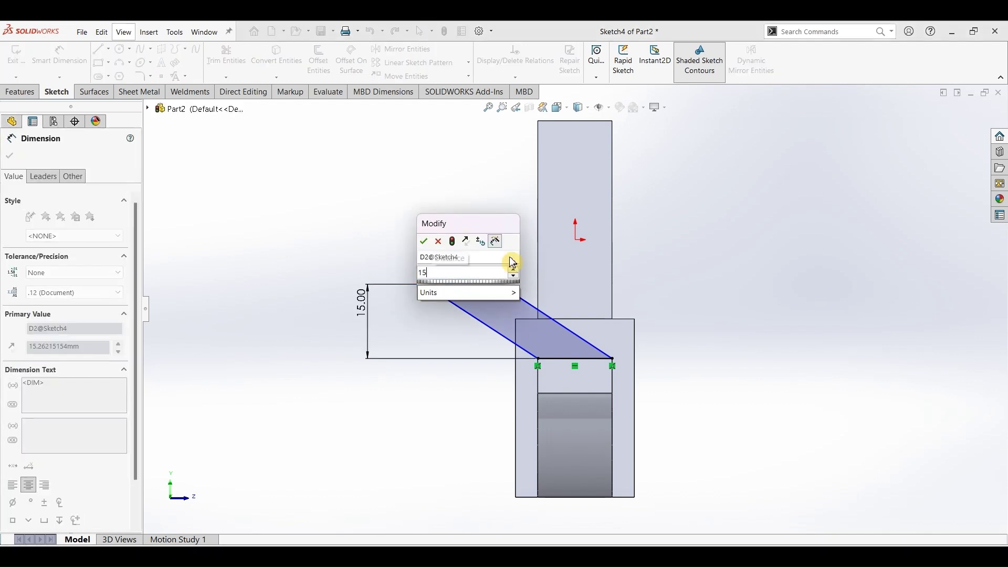
pyautogui.press('Escape')
pyautogui.press('Return')
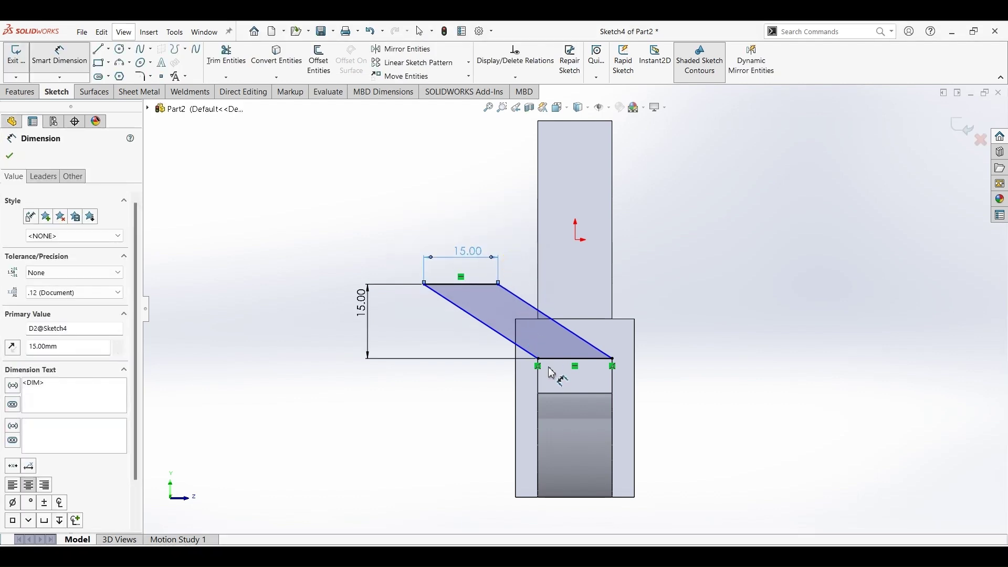
# - Set the horizontal offset between the ends of the profile's outer slanted edge to 18 mm
pyautogui.click(486, 363)
pyautogui.click(539, 417)
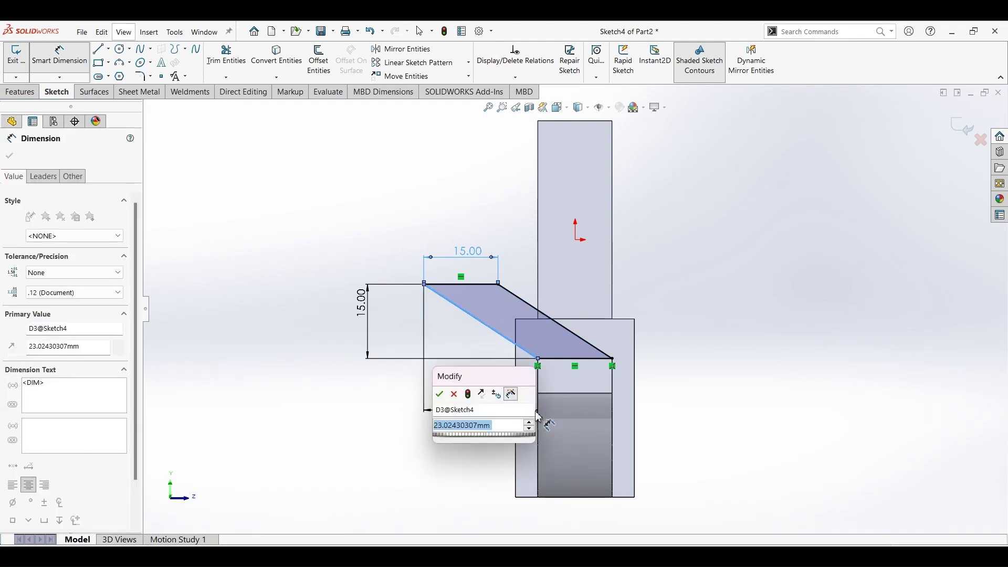
pyautogui.write('18')
pyautogui.press('Return')
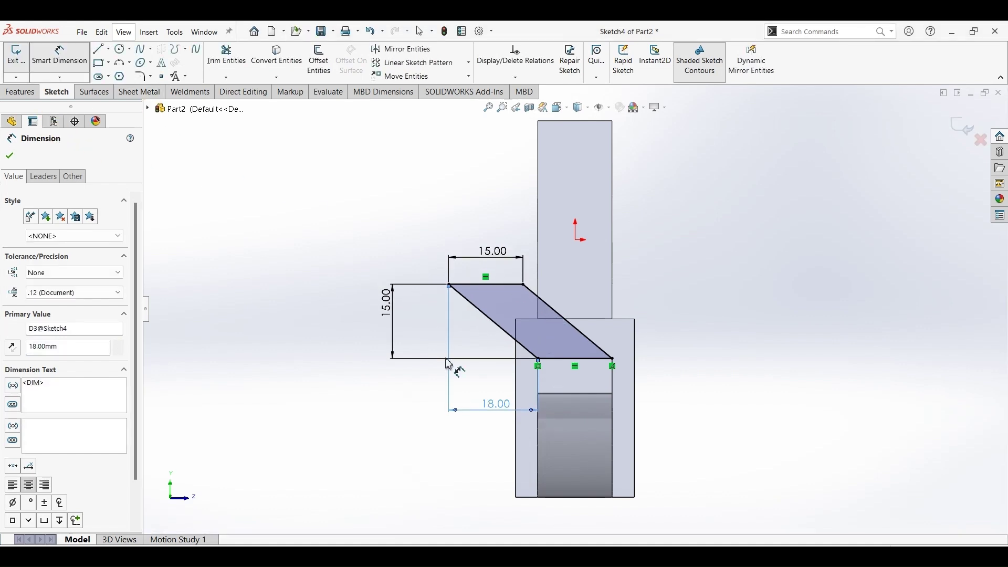
# - Check the arm on the Part202 drawing and draw a three-line rectangle about 11.5 mm high on the slanted profile's upper edge
pyautogui.hotkey('alt', 'Tab')
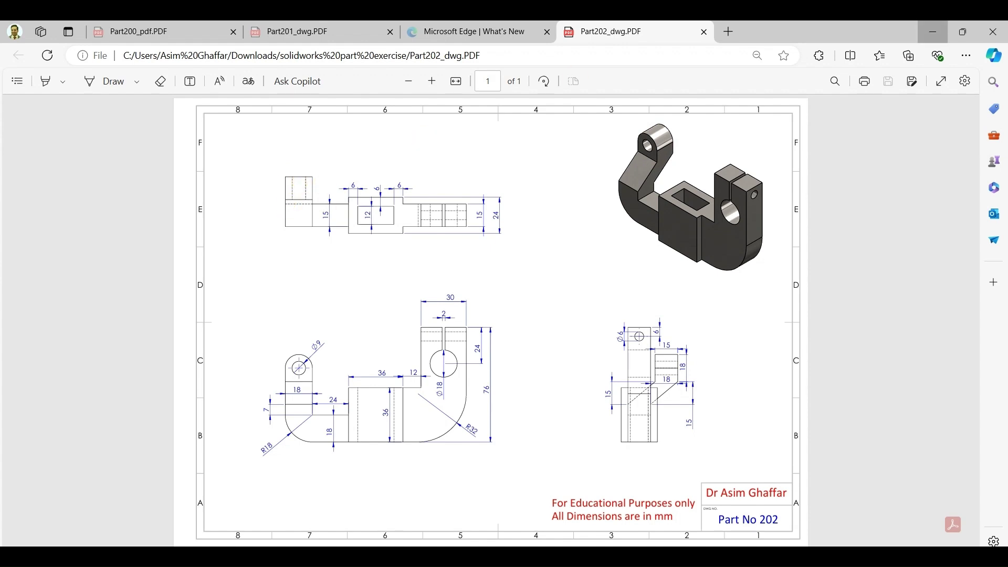
pyautogui.click(934, 32)
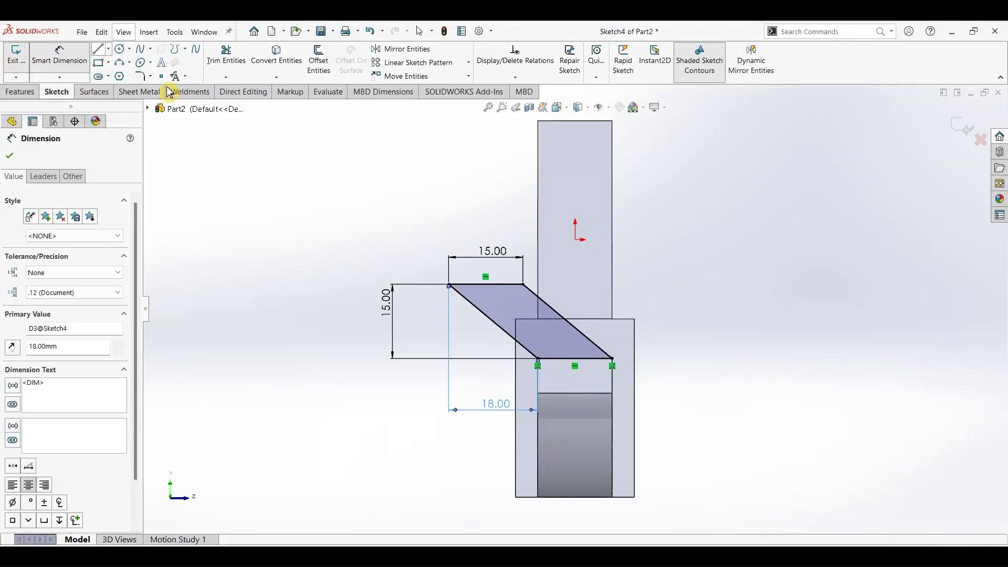
pyautogui.click(99, 50)
pyautogui.click(449, 284)
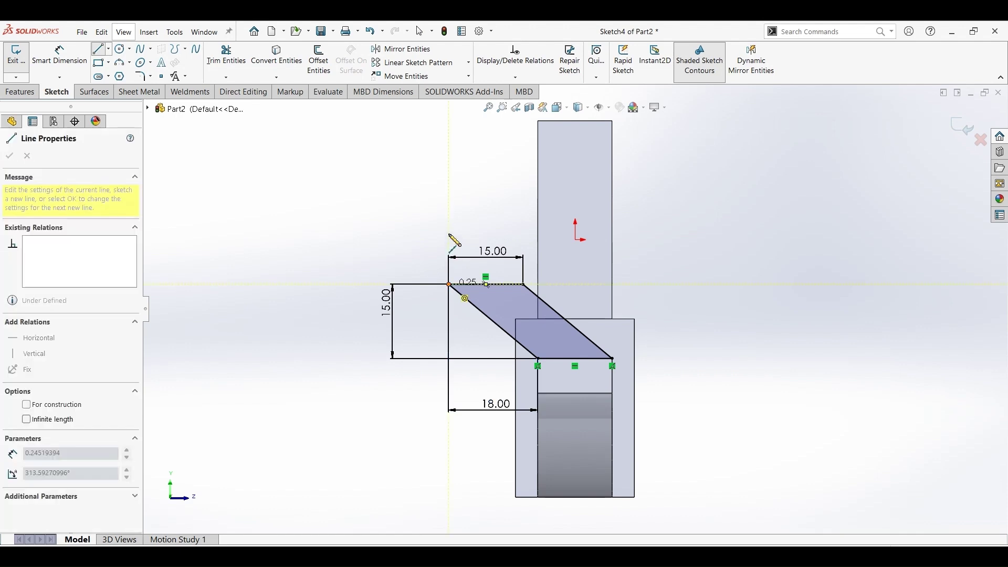
pyautogui.click(449, 227)
pyautogui.click(523, 227)
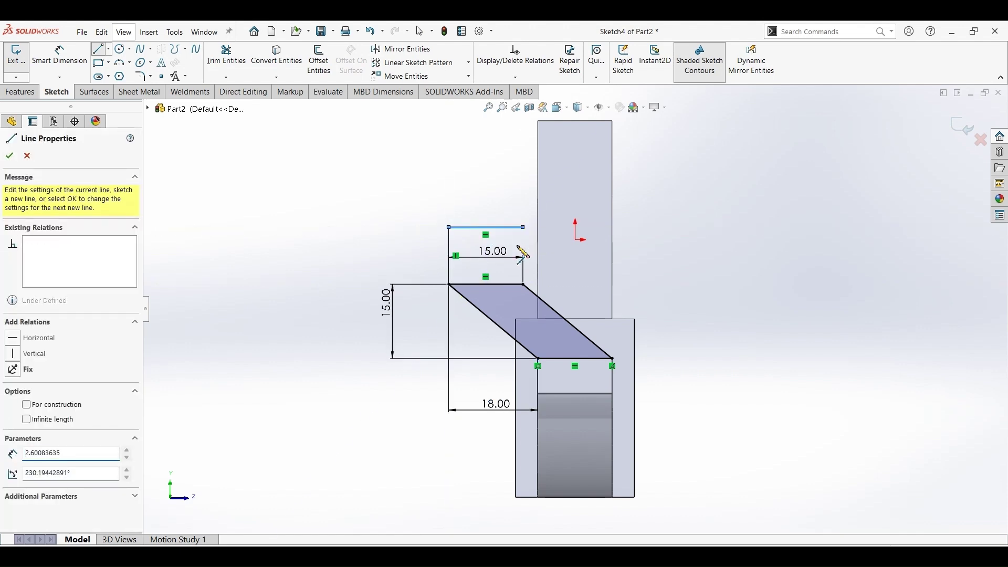
pyautogui.click(523, 285)
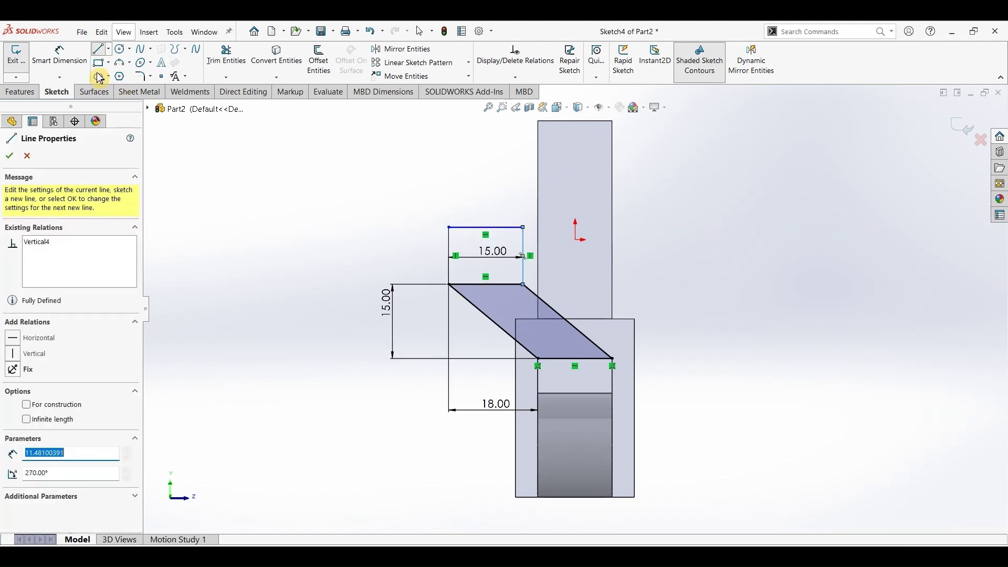
# - Set the height of the rectangle above the slanted profile to 18 mm
pyautogui.click(60, 53)
pyautogui.click(452, 248)
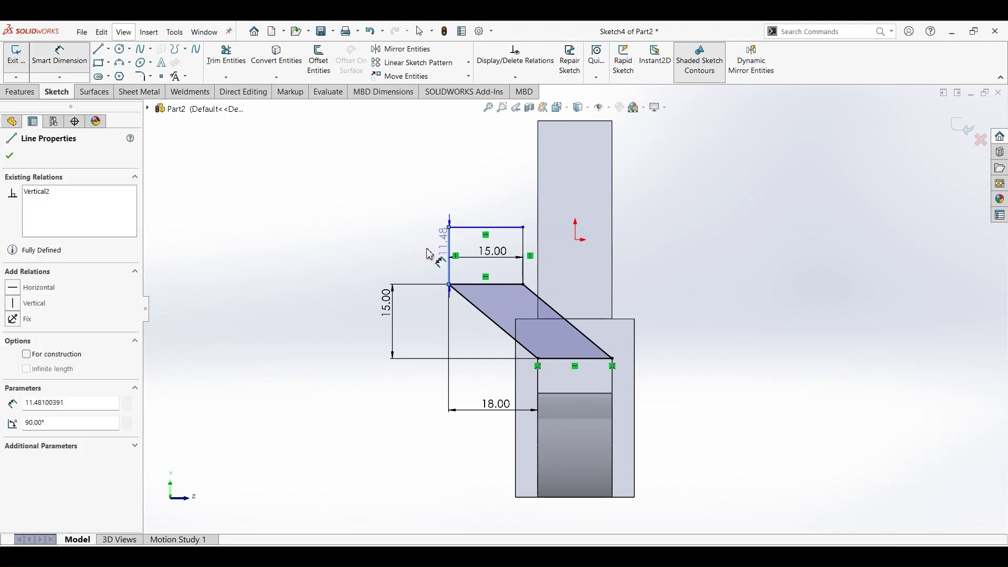
pyautogui.click(425, 254)
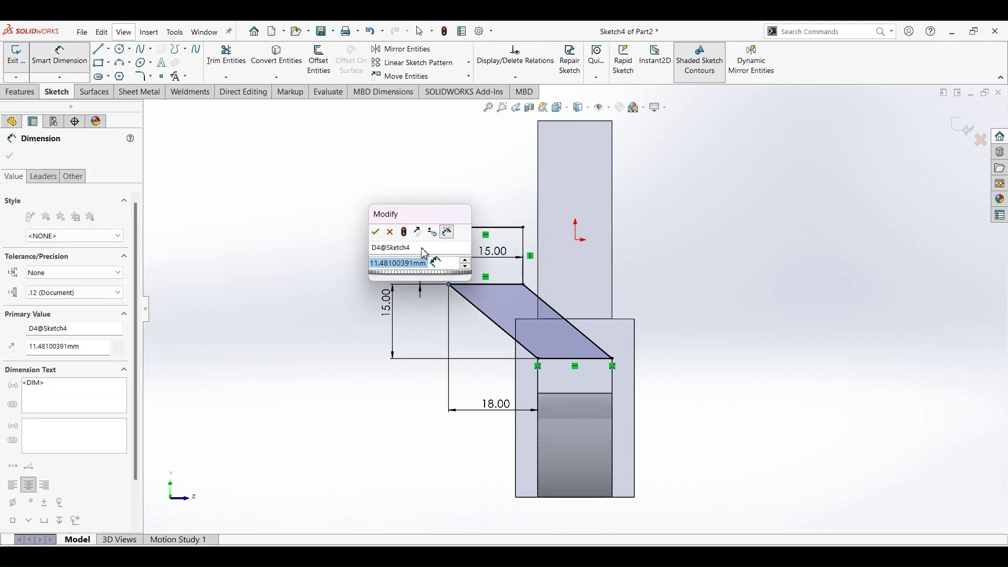
pyautogui.write('18')
pyautogui.press('Return')
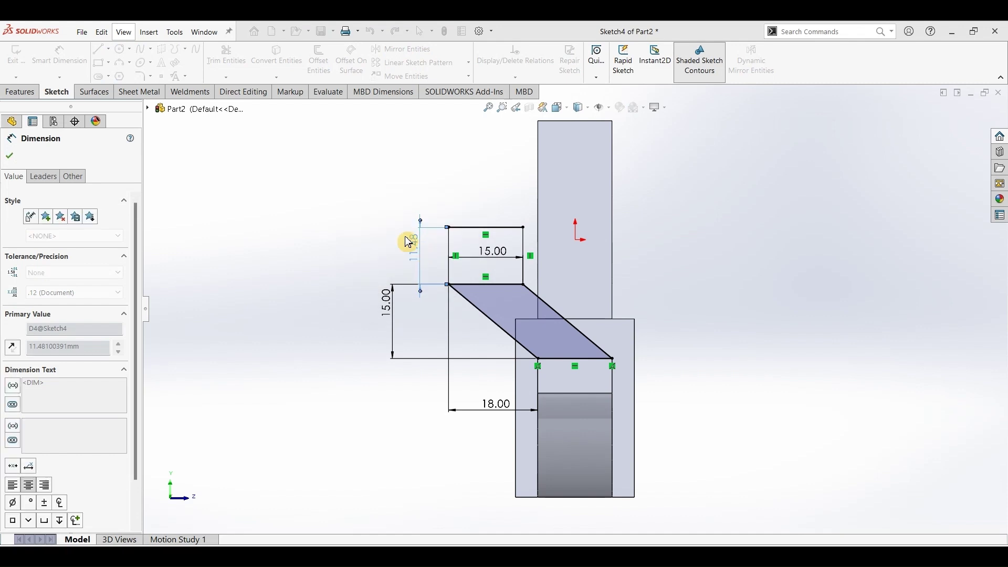
# - Extrude both the slanted and rectangular regions in the reversed direction, Up To Surface, ending at the end step's inner vertical face
pyautogui.click(21, 93)
pyautogui.click(30, 70)
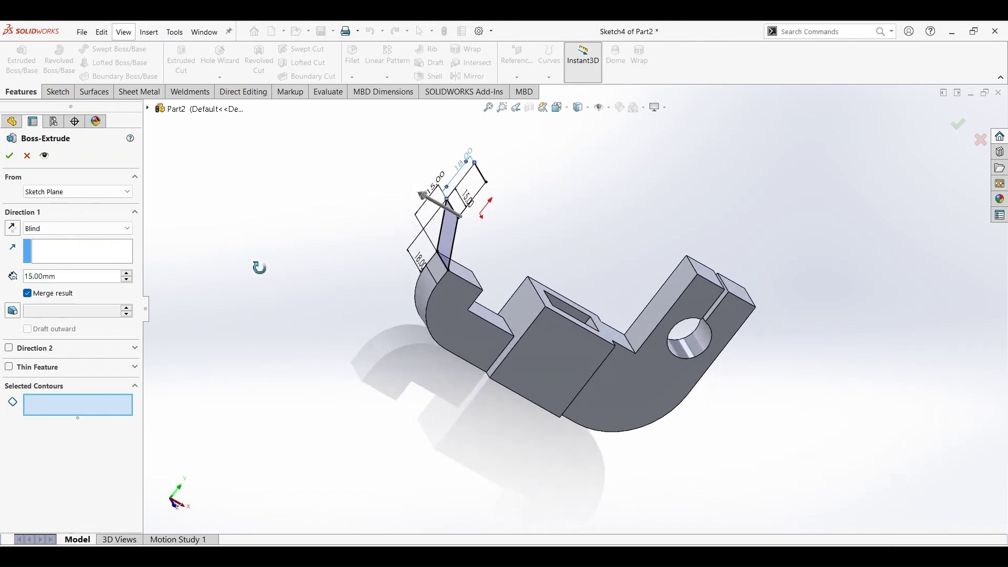
pyautogui.click(479, 254)
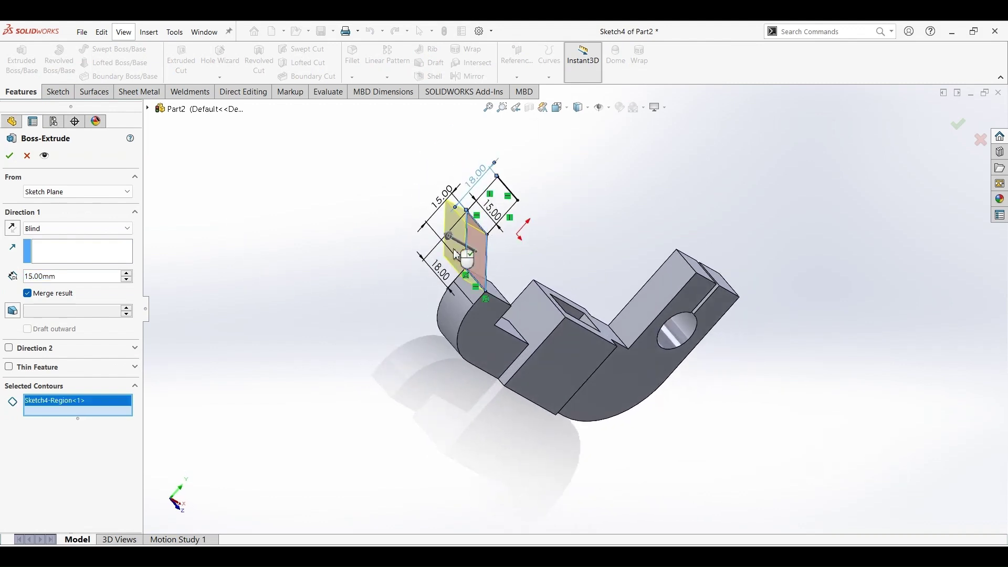
pyautogui.click(496, 210)
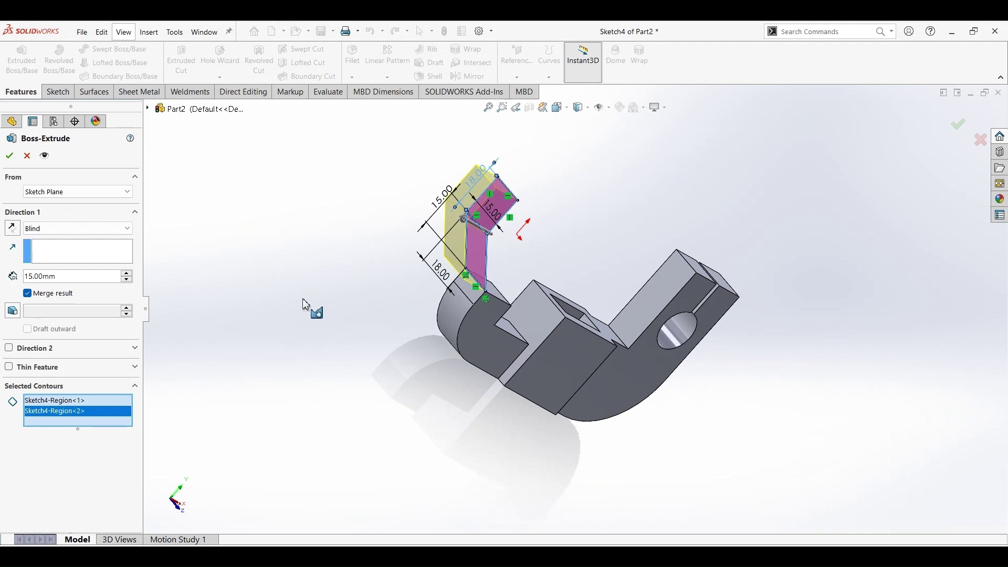
pyautogui.click(12, 228)
pyautogui.moveTo(205, 261); pyautogui.dragTo(137, 237, button='middle')
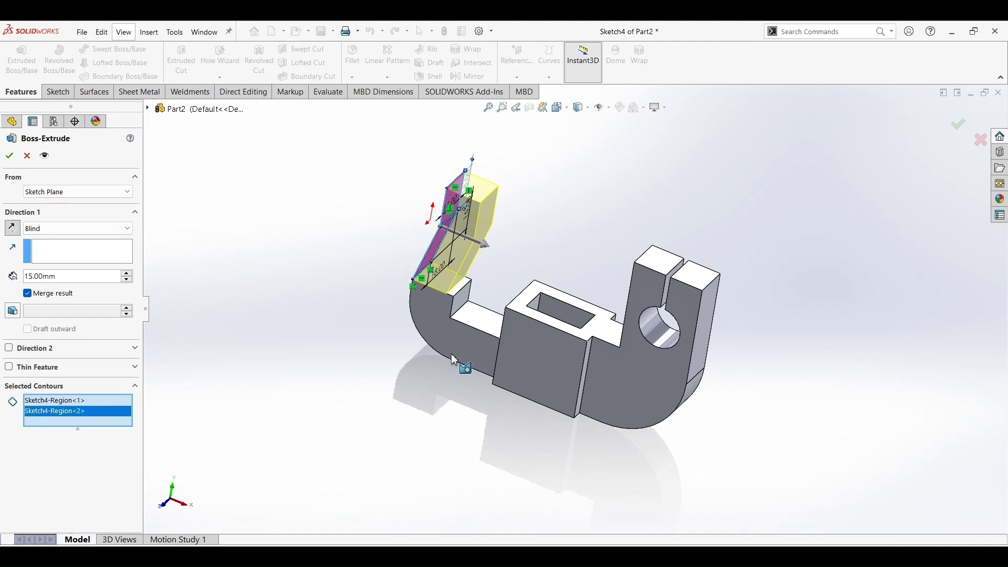
pyautogui.click(131, 235)
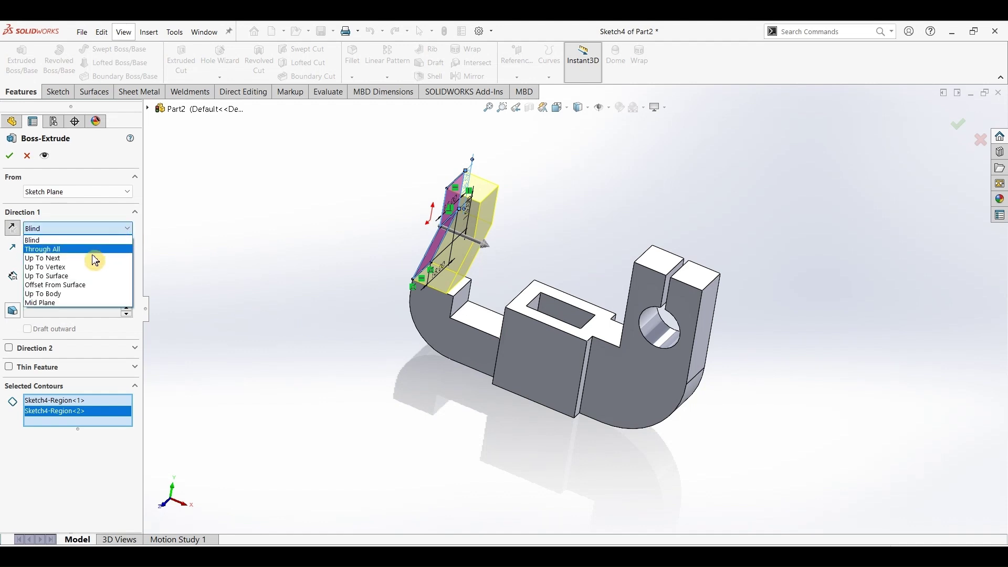
pyautogui.click(73, 277)
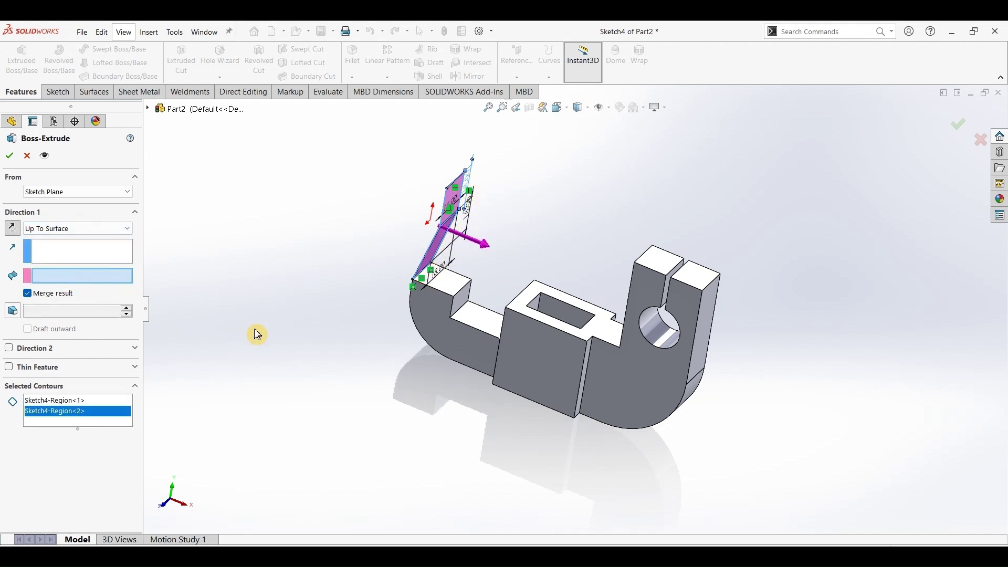
pyautogui.click(465, 304)
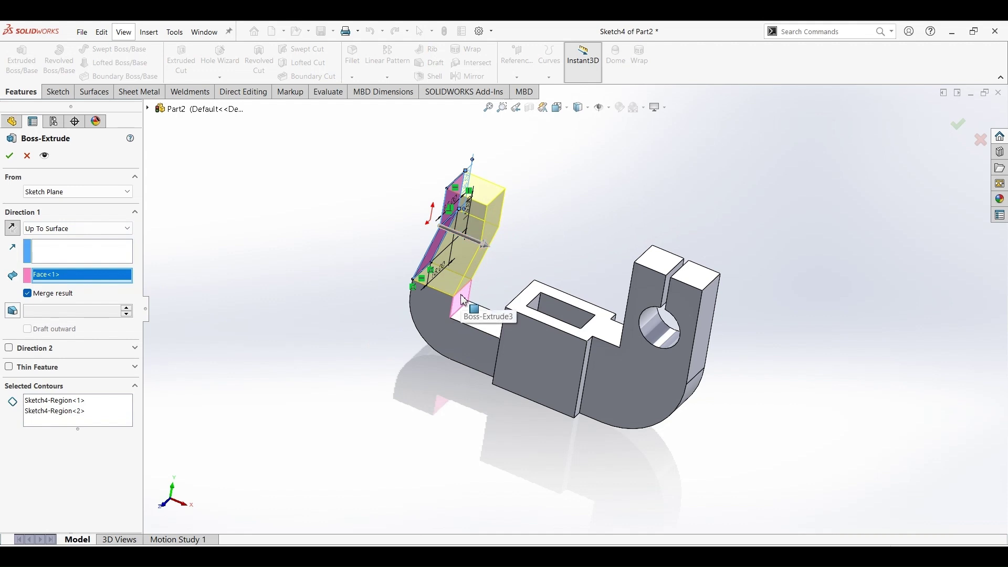
pyautogui.click(9, 155)
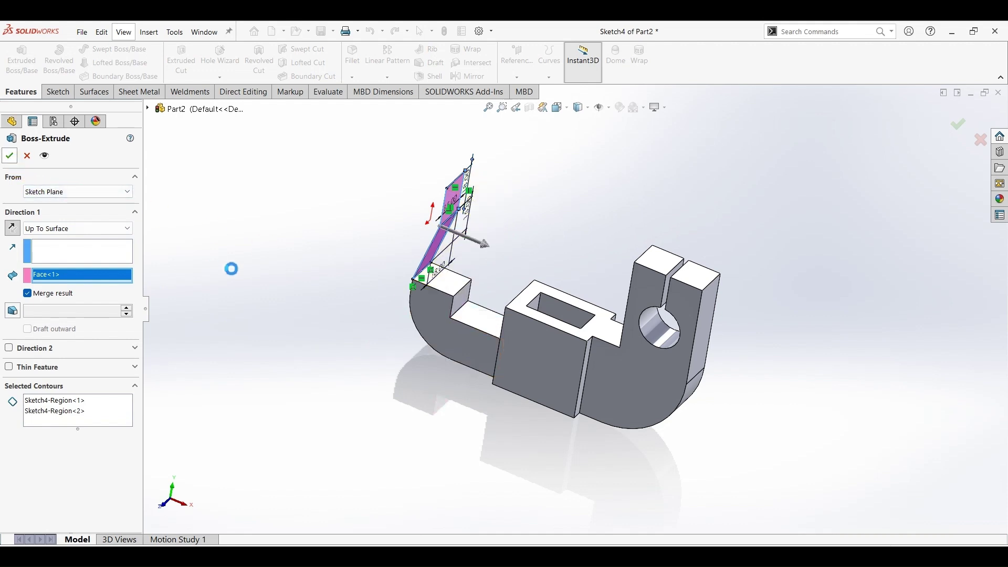
# - Round the arm's upper end with a full round fillet, using its top face as center and the two opposite side faces
pyautogui.moveTo(269, 297); pyautogui.dragTo(393, 263, button='middle')
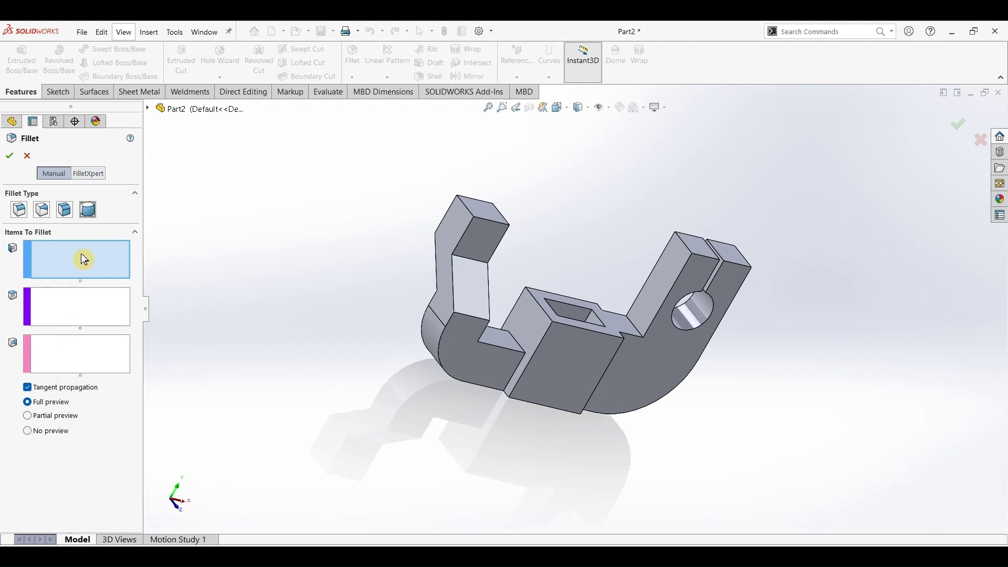
pyautogui.click(461, 229)
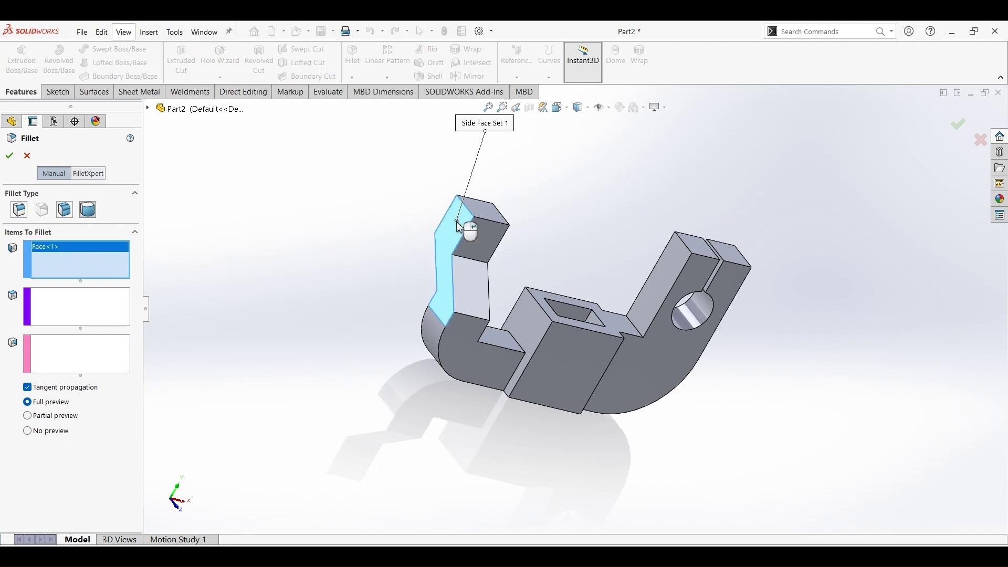
pyautogui.click(80, 296)
pyautogui.click(486, 211)
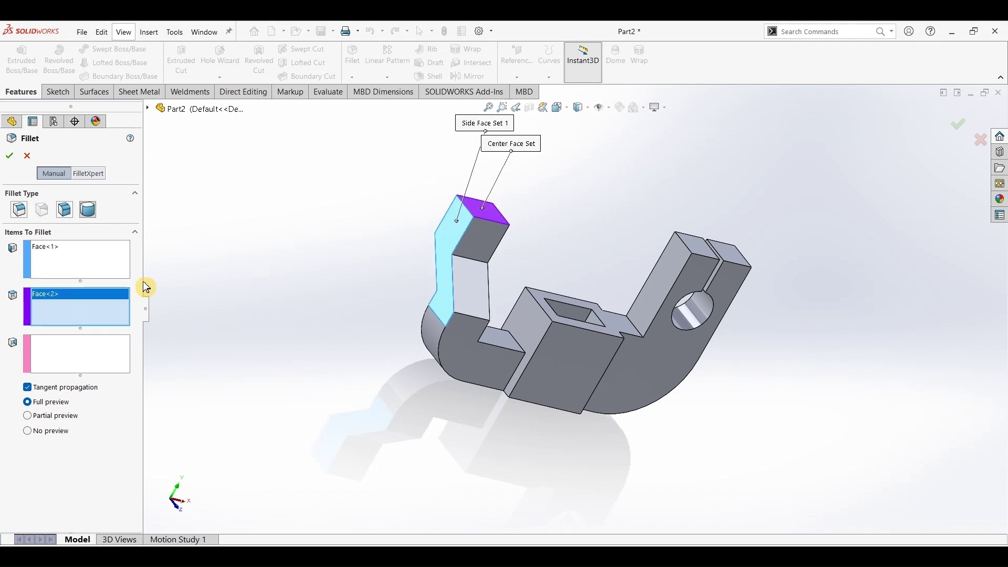
pyautogui.click(58, 354)
pyautogui.moveTo(317, 252); pyautogui.dragTo(322, 232, button='middle')
pyautogui.click(491, 252)
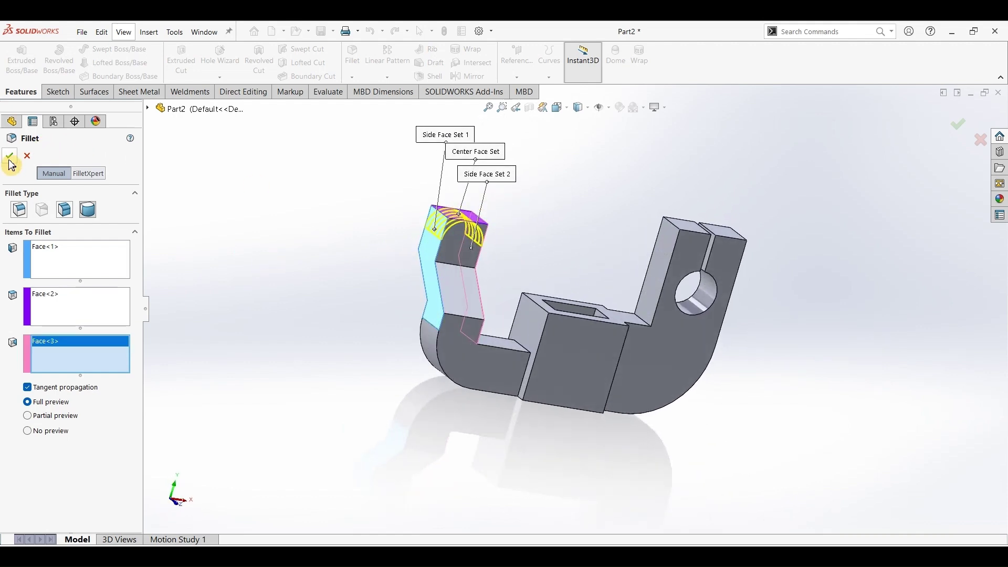
pyautogui.press('Return')
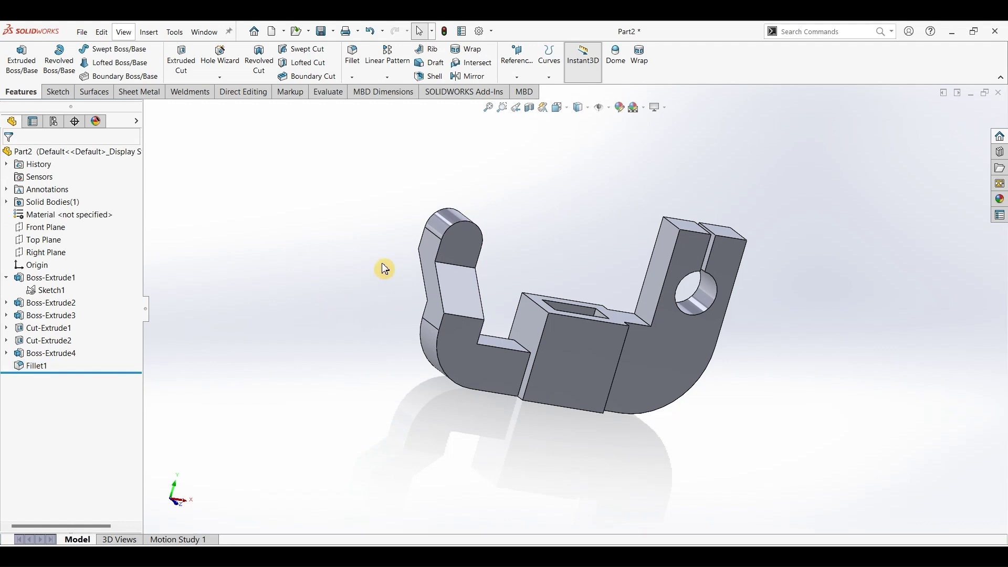
# - Sketch a circle about 9.2 mm in diameter on the arm's rounded end face, concentric with its arc
pyautogui.click(468, 240)
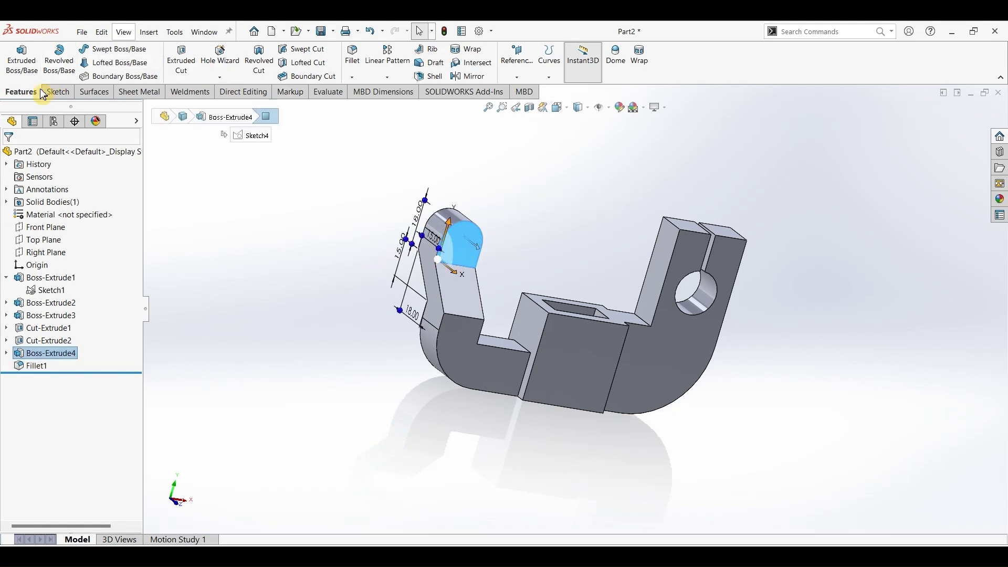
pyautogui.click(58, 92)
pyautogui.click(16, 57)
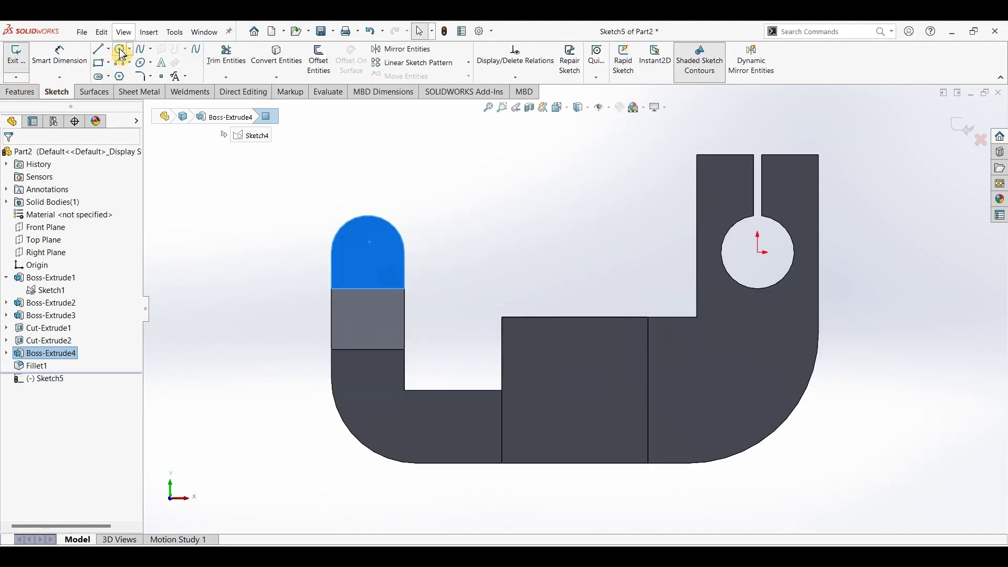
pyautogui.click(121, 51)
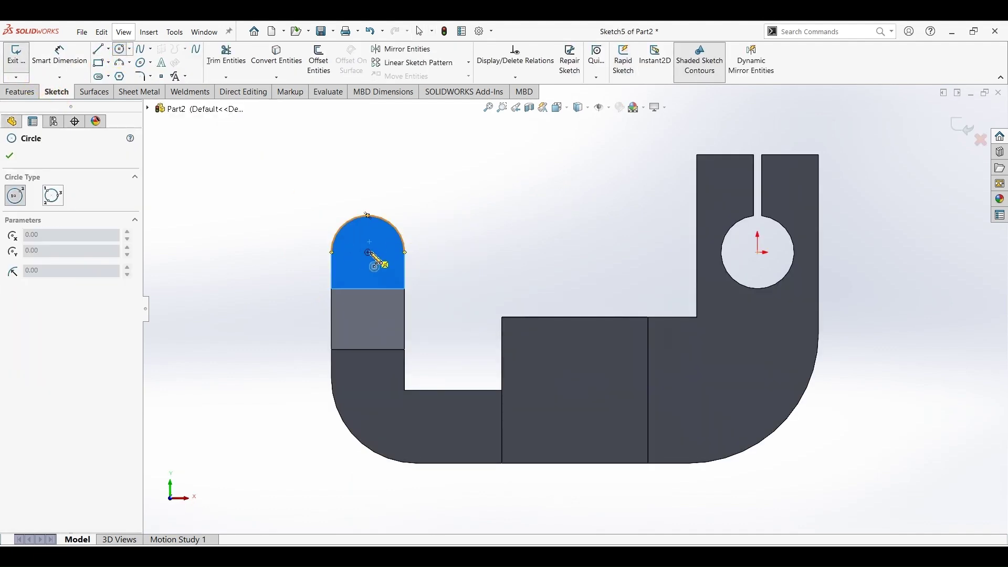
pyautogui.click(368, 253)
pyautogui.click(383, 243)
# - Set the diameter of the circle on the arm's rounded end to 9 mm
pyautogui.moveTo(384, 244); pyautogui.dragTo(369, 203, button='right')
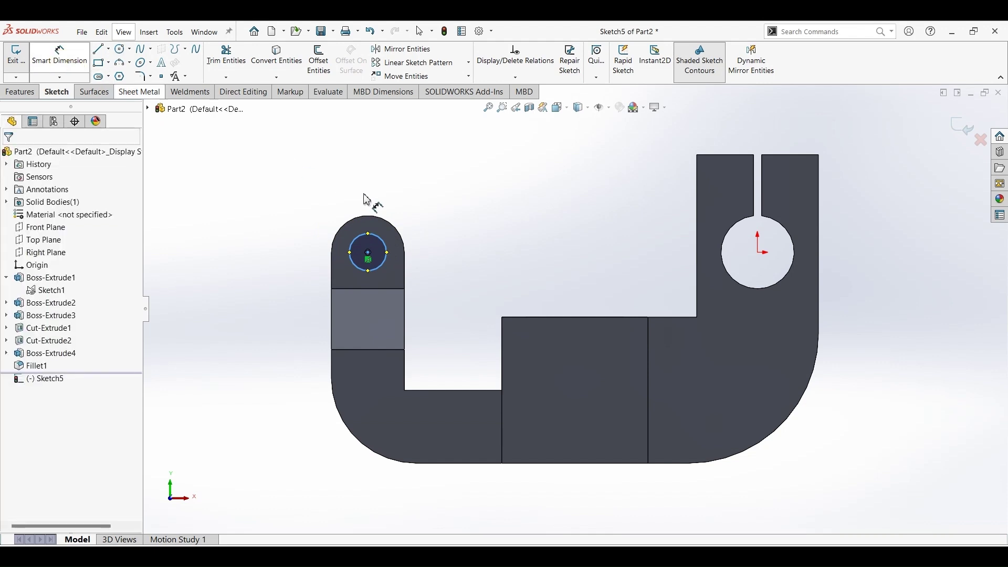
pyautogui.click(387, 246)
pyautogui.click(446, 216)
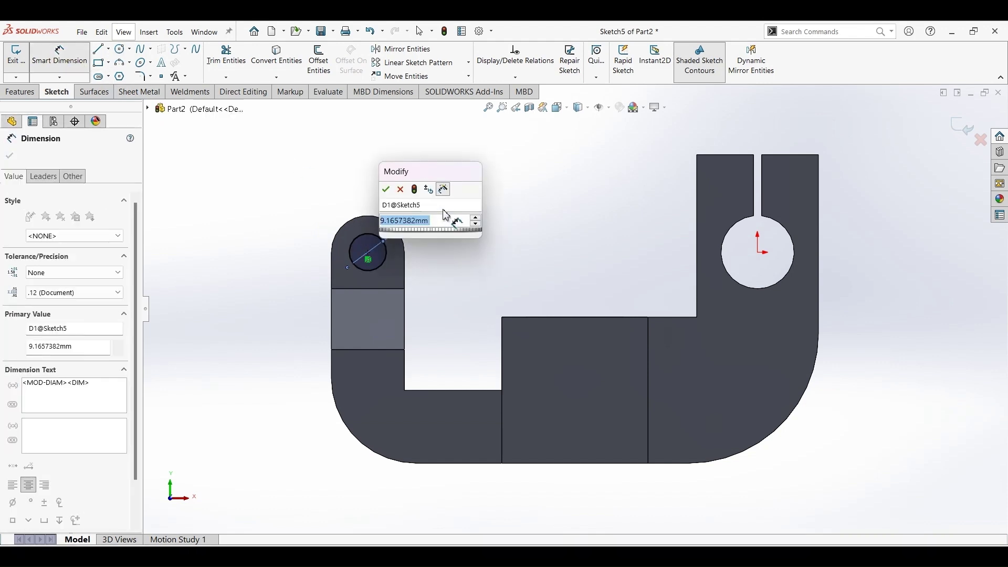
pyautogui.write('9')
pyautogui.press('Return')
# - Cut the circle Through All to make the hole in the arm's rounded end
pyautogui.click(19, 90)
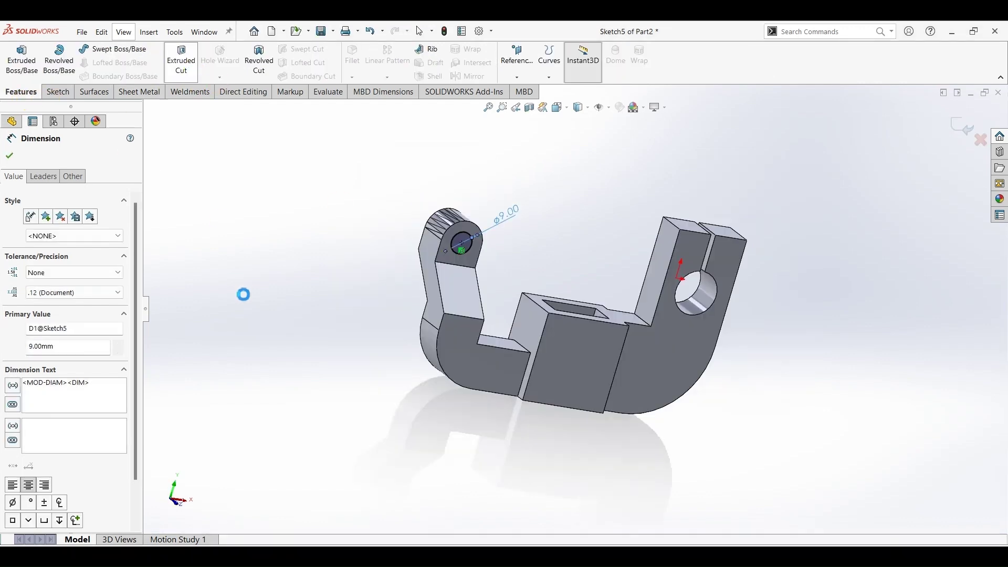
pyautogui.click(69, 232)
pyautogui.click(71, 249)
pyautogui.click(9, 155)
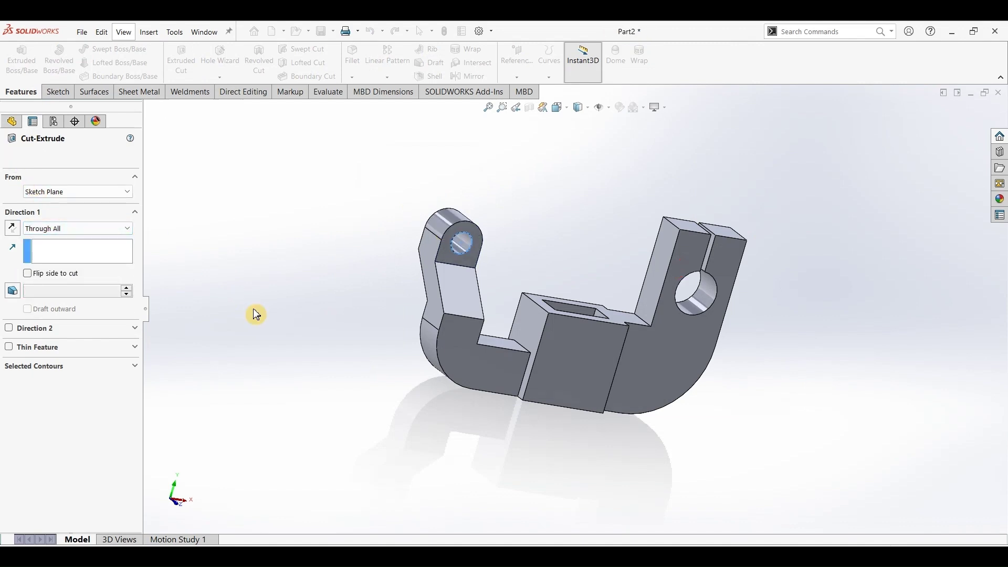
# - Show the bracket in isometric view and apply the polished steel appearance to the whole part
pyautogui.hotkey('ctrl', '7')
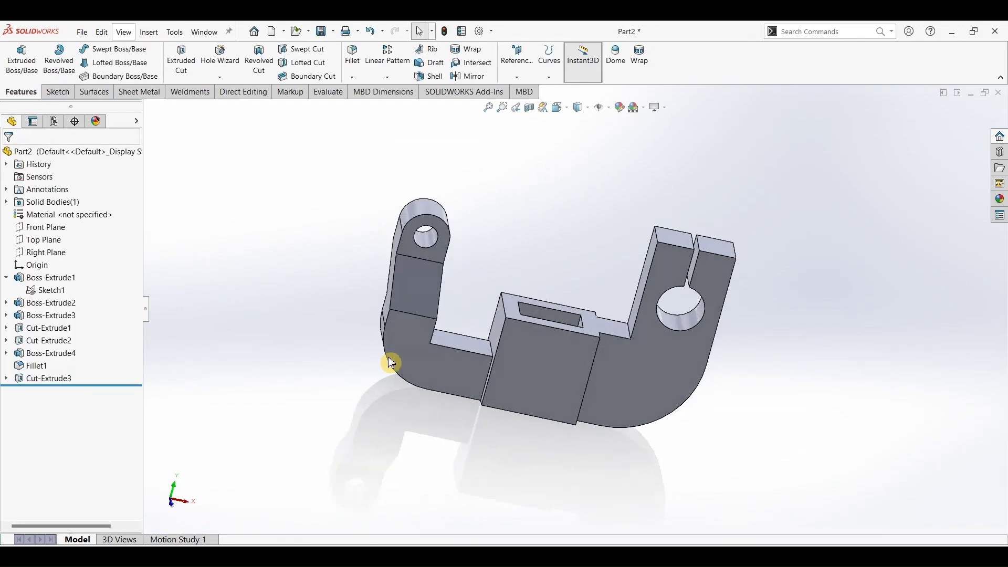
pyautogui.click(839, 299)
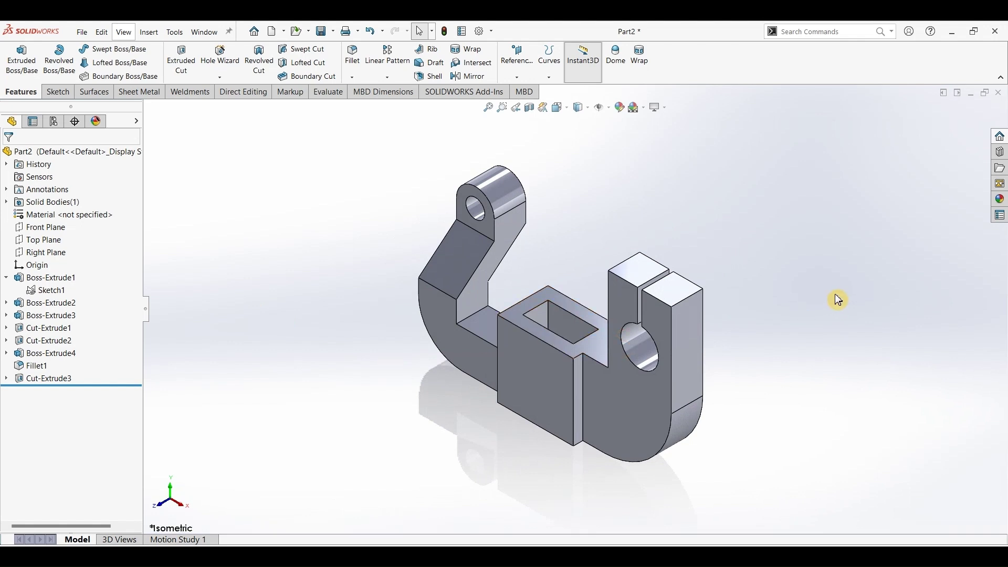
pyautogui.click(1001, 200)
pyautogui.doubleClick(897, 311)
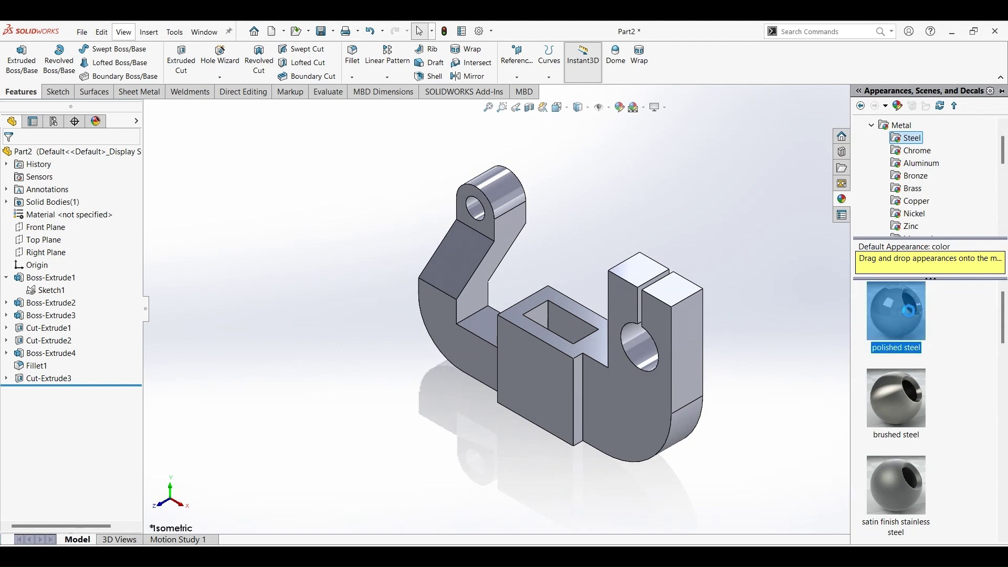
pyautogui.click(814, 282)
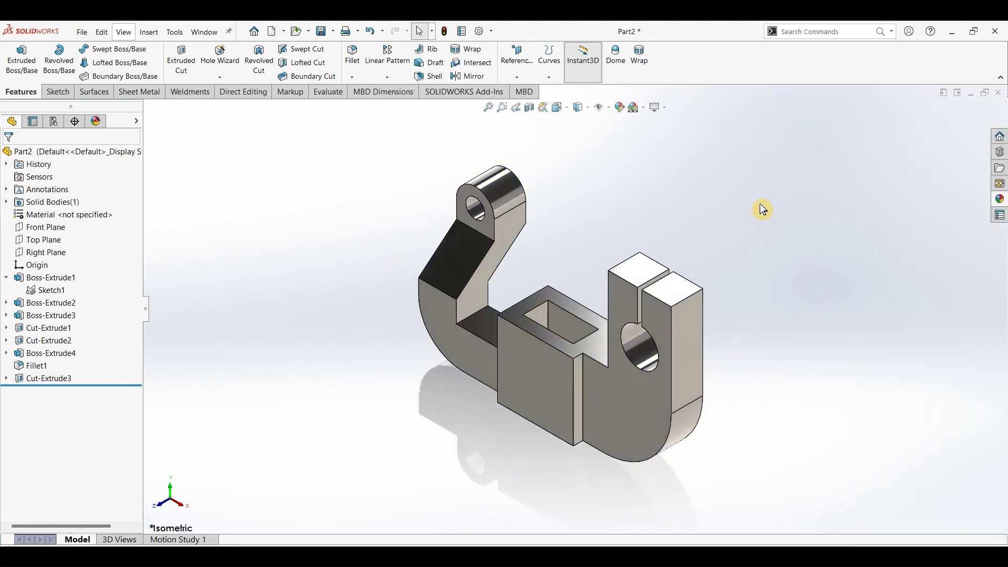